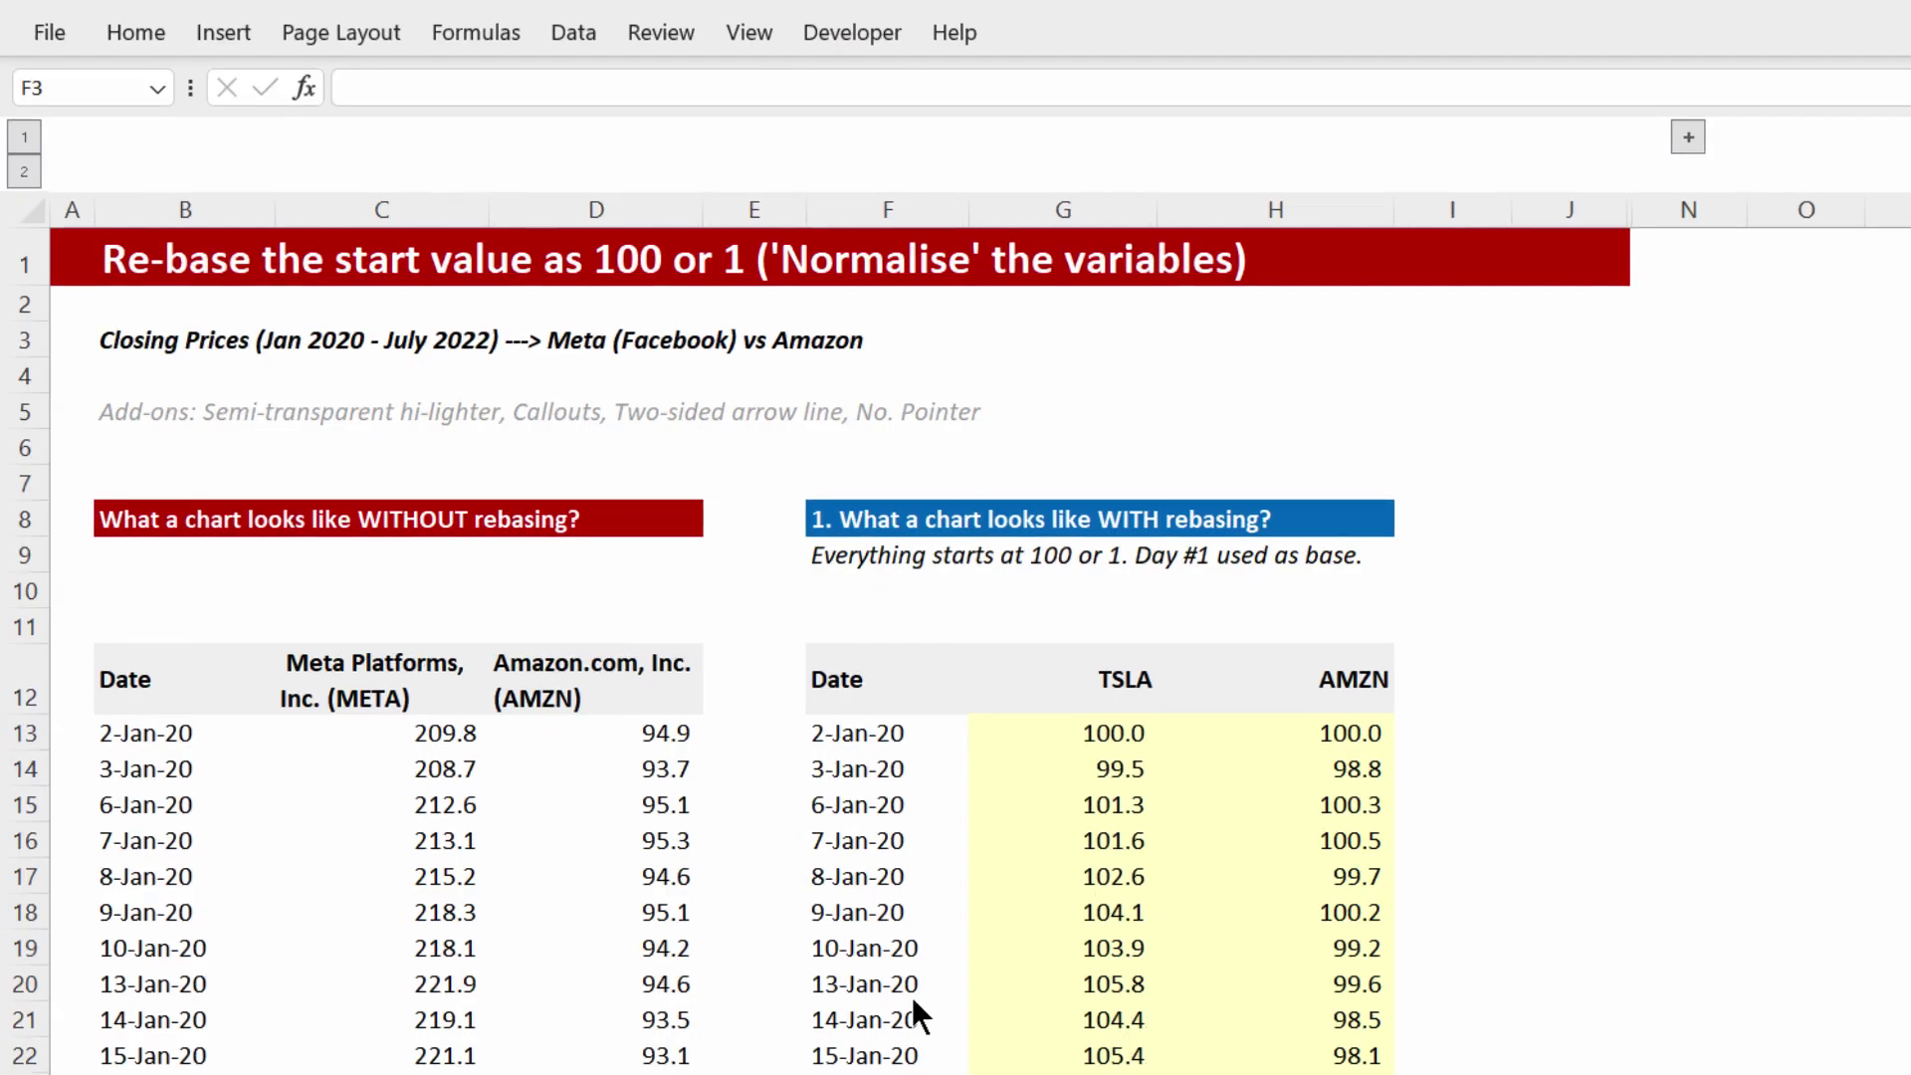
Check the date column's extent, then select the full Date, Meta and Amazon closing-price table.
scroll(462, 820, "down", 1)
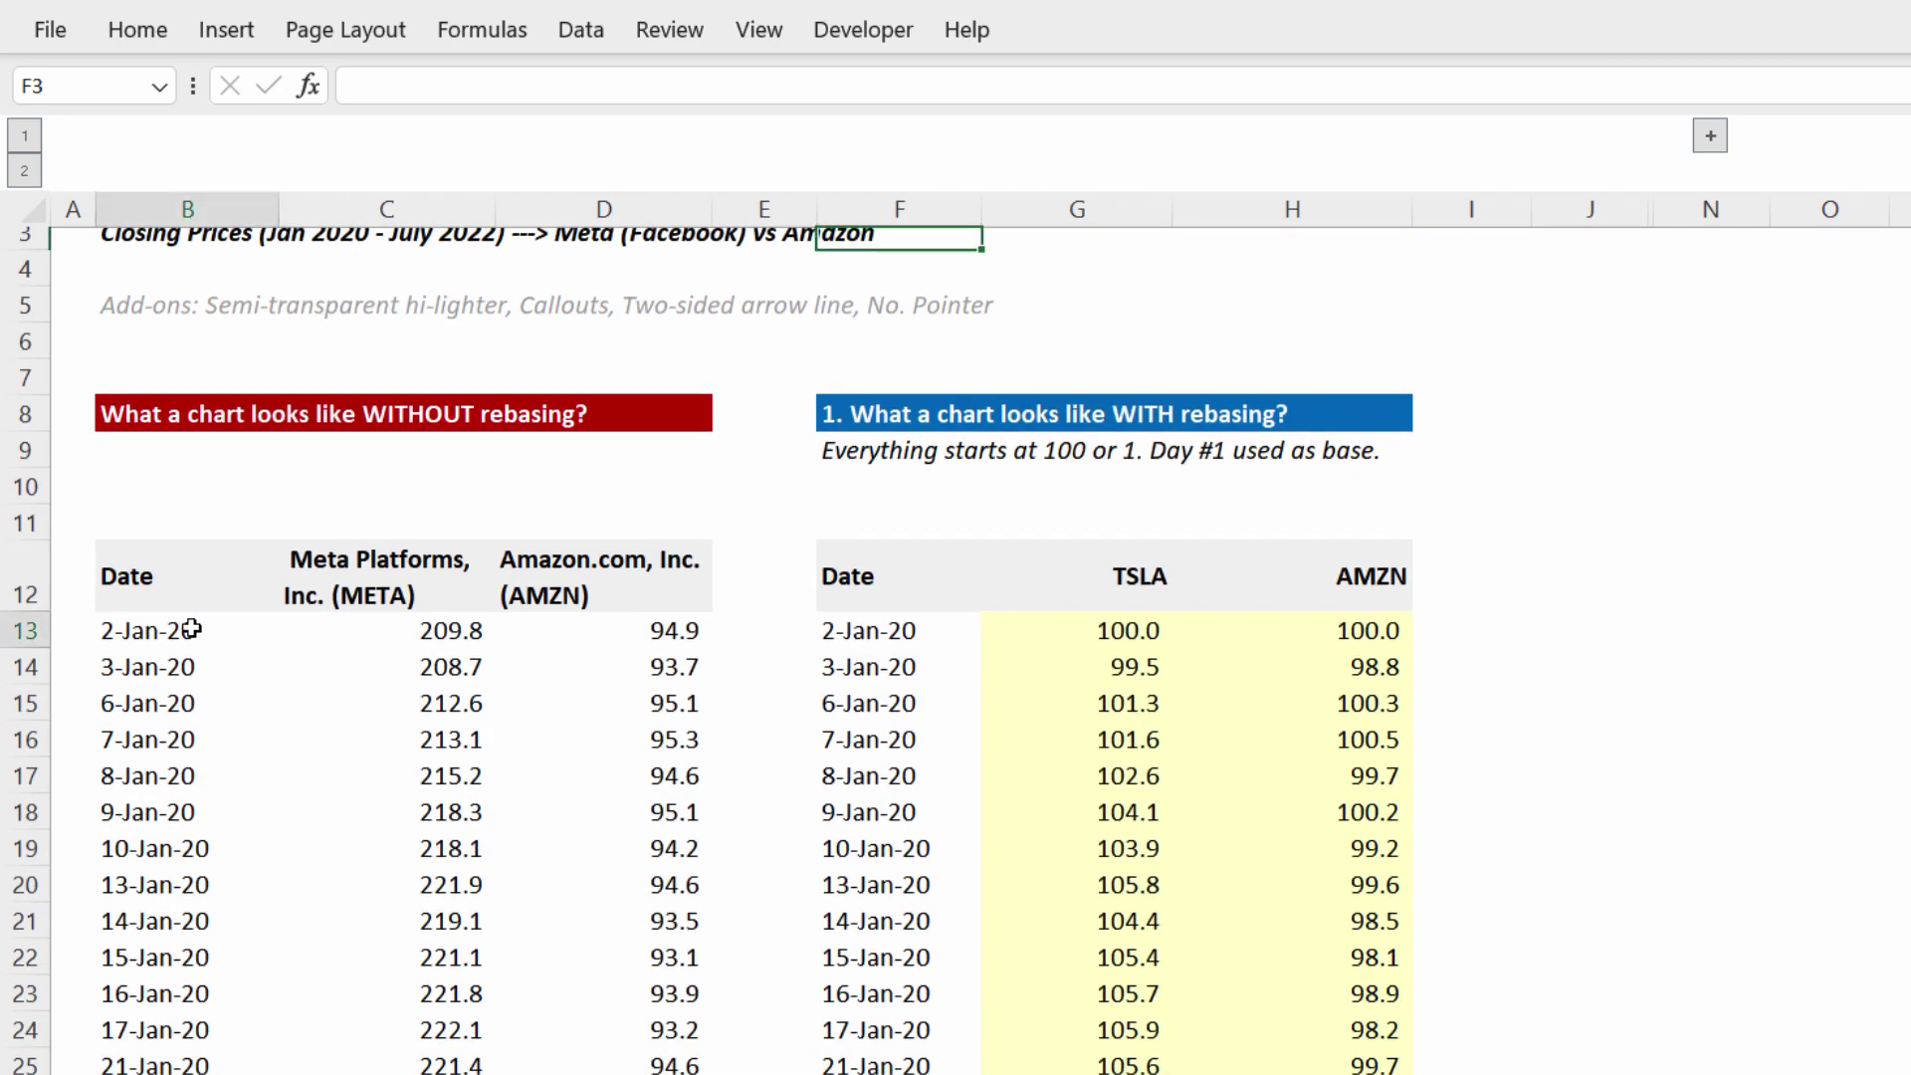
left_click(191, 629)
key("ctrl+Down")
key("ctrl+Up")
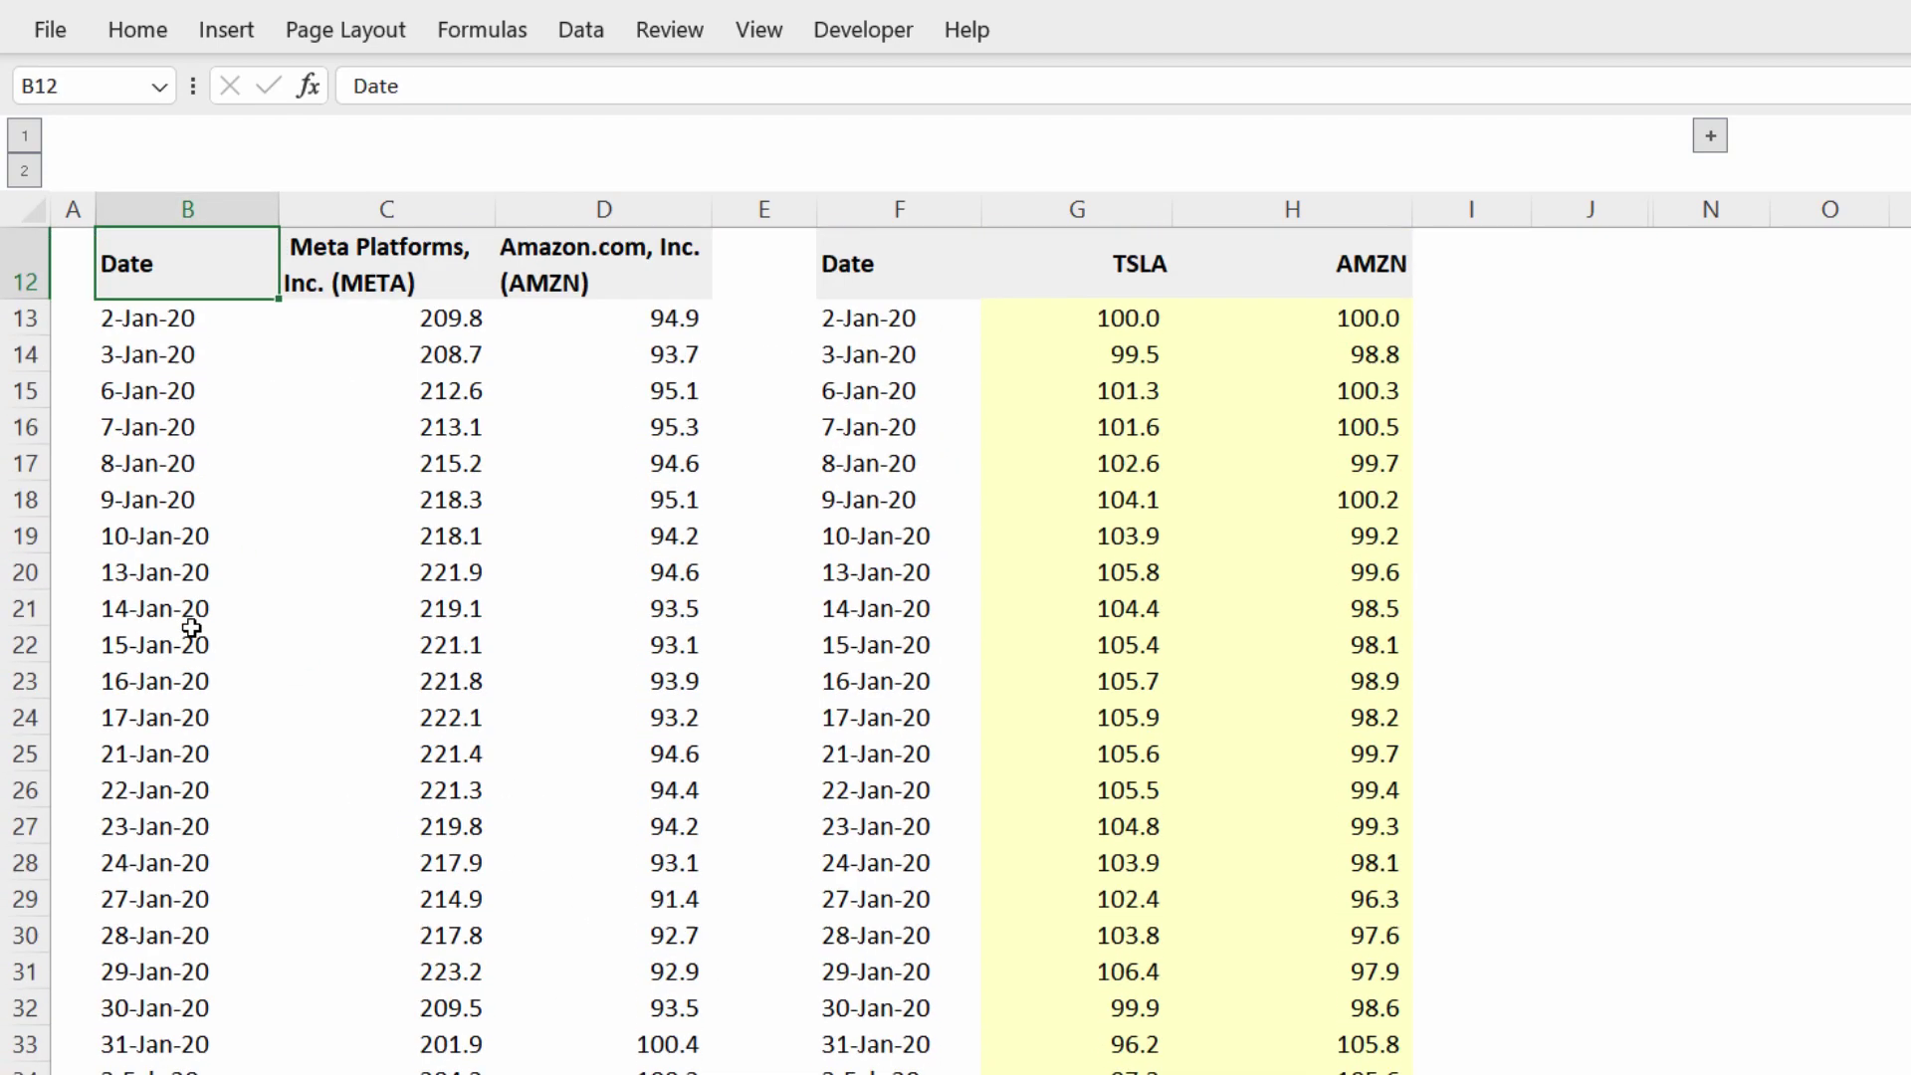
scroll(454, 627, "up", 1)
left_click(384, 391)
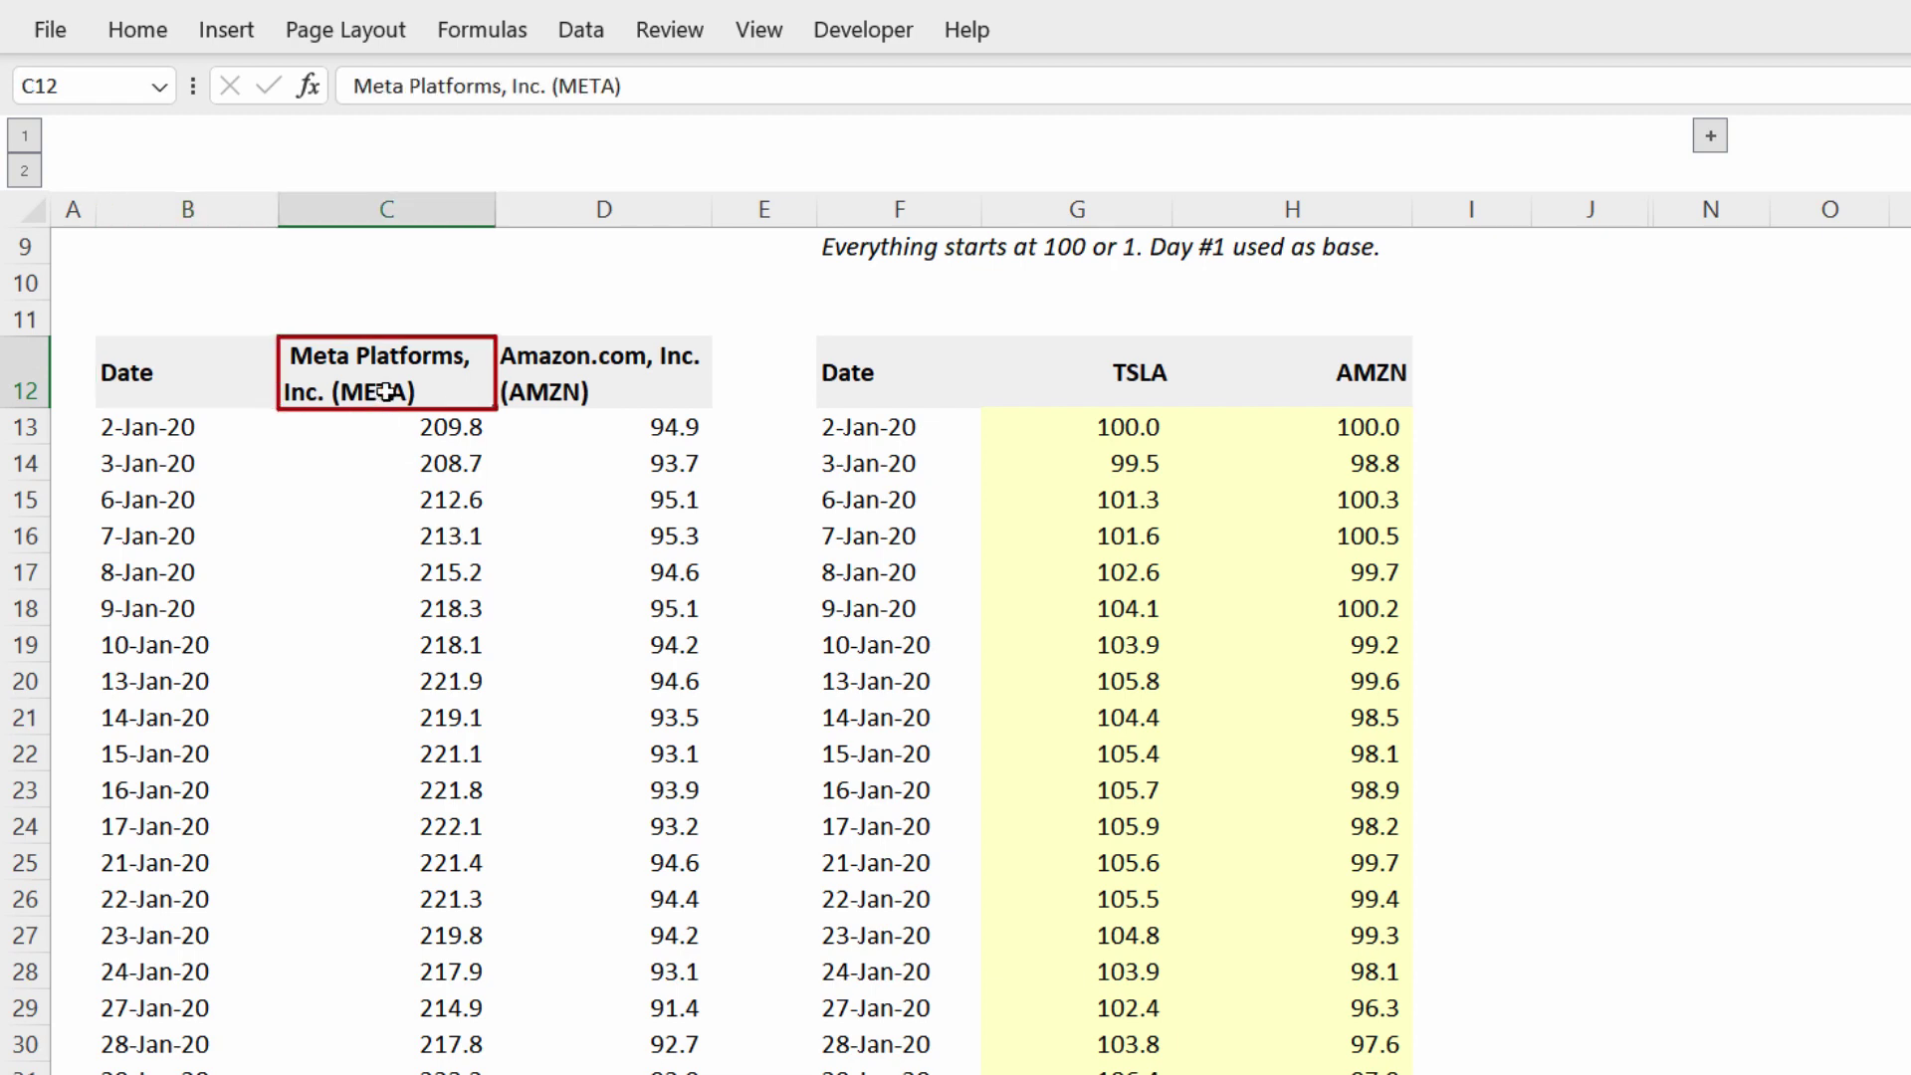
scroll(479, 520, "up", 1)
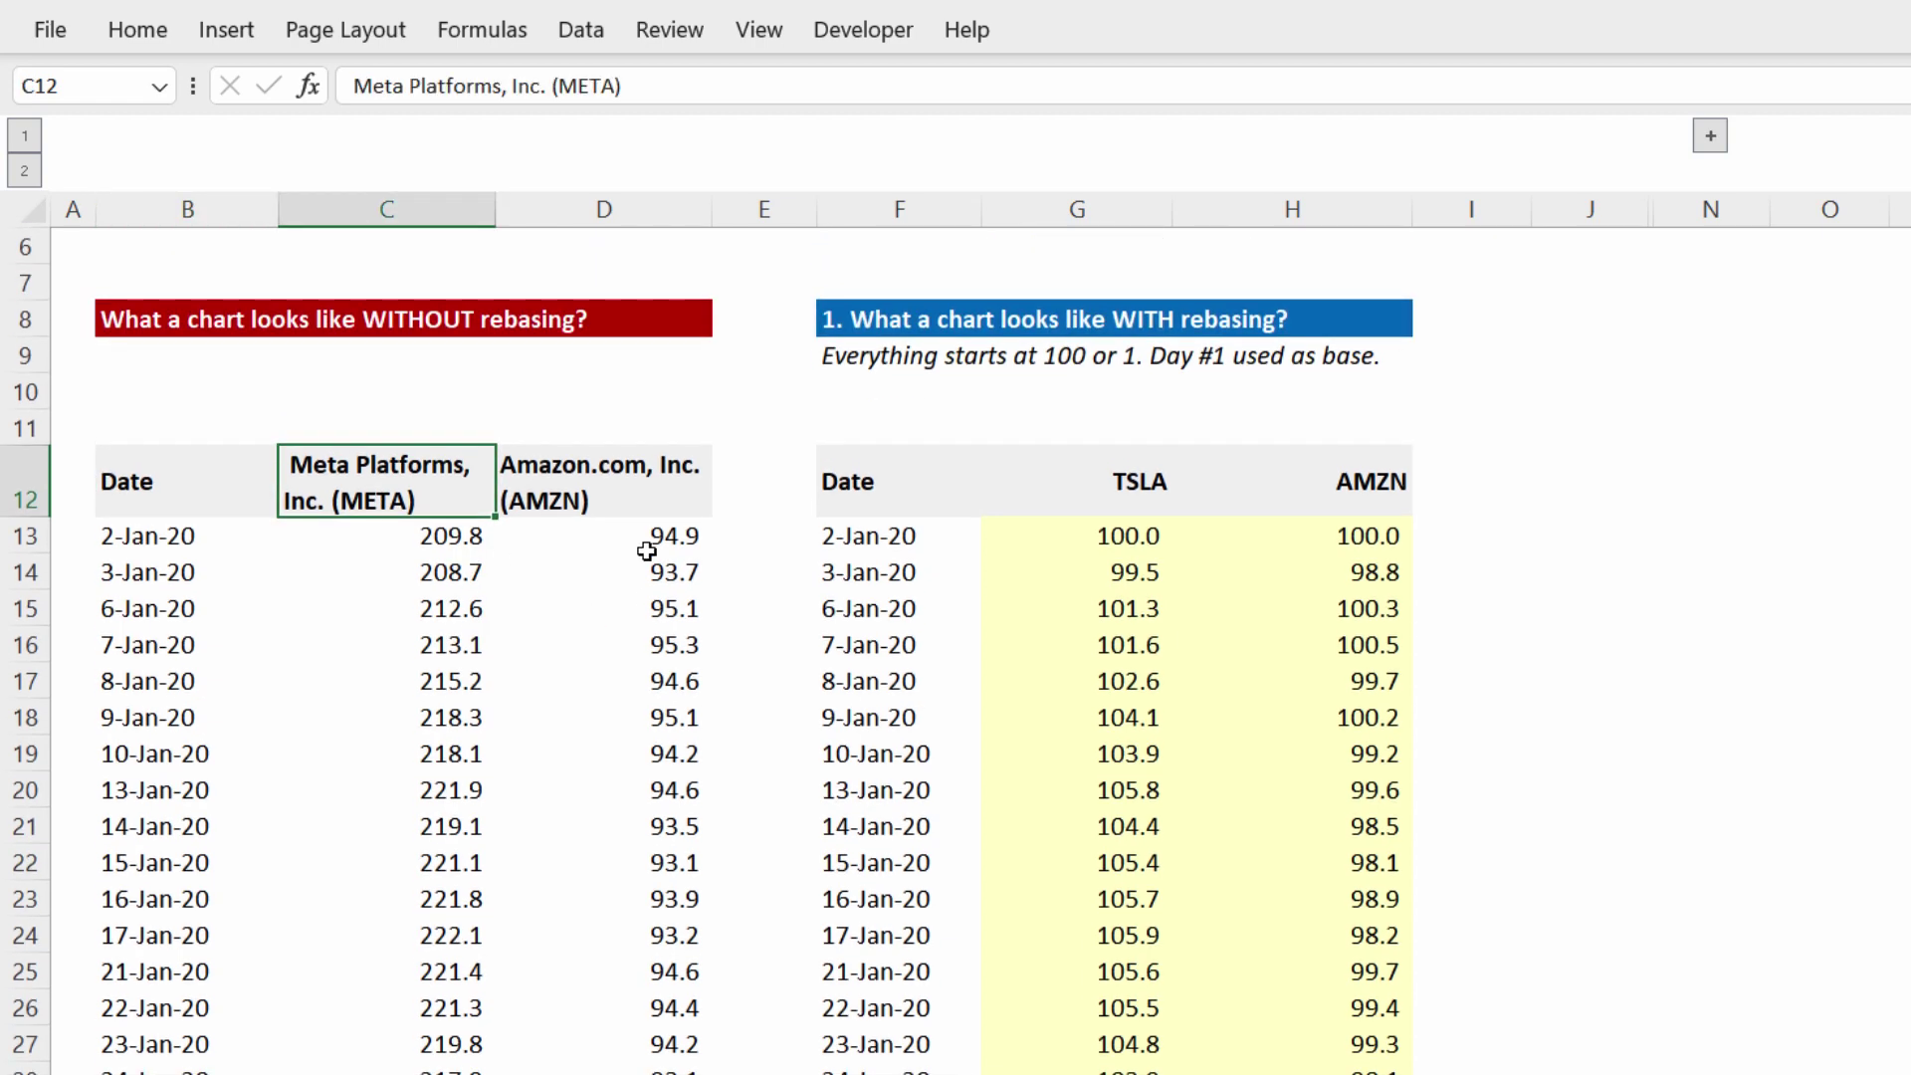
left_click_drag(434, 538, 623, 536)
left_click(555, 610)
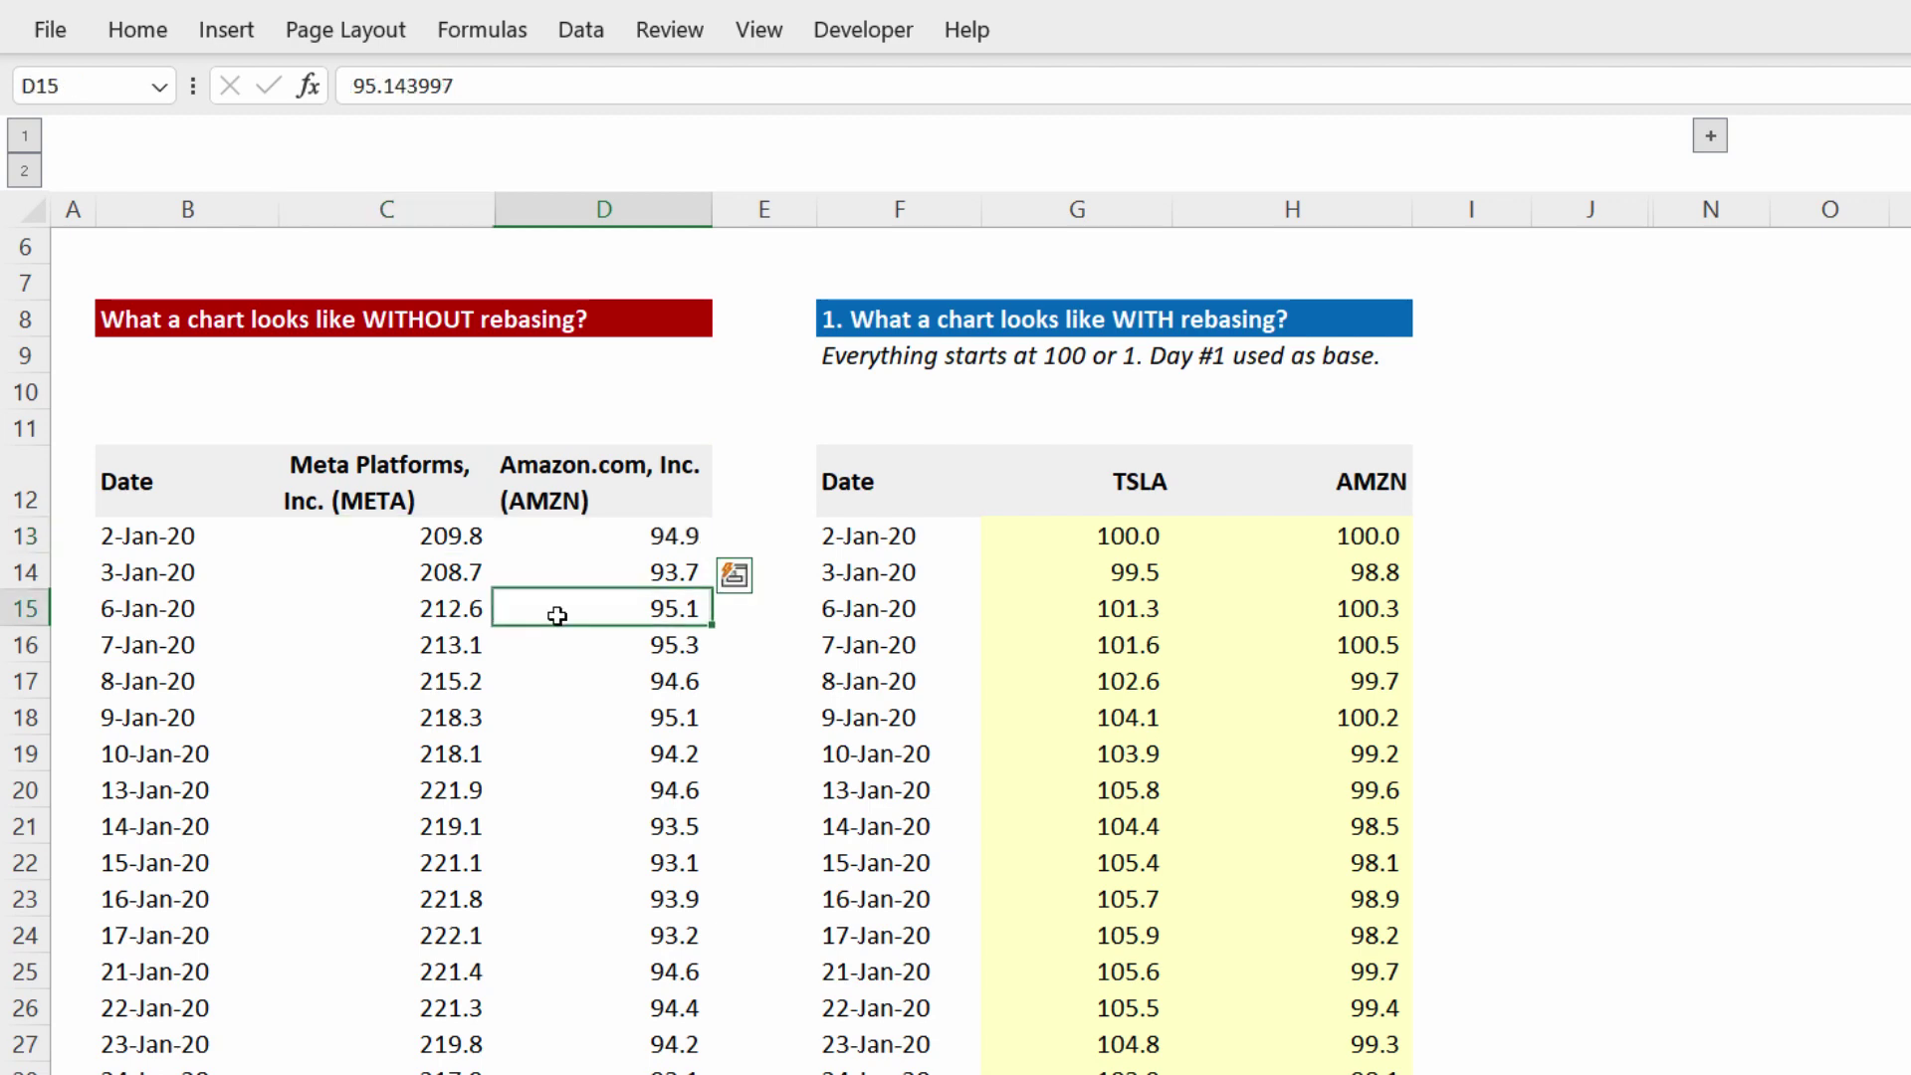
key("ctrl+a")
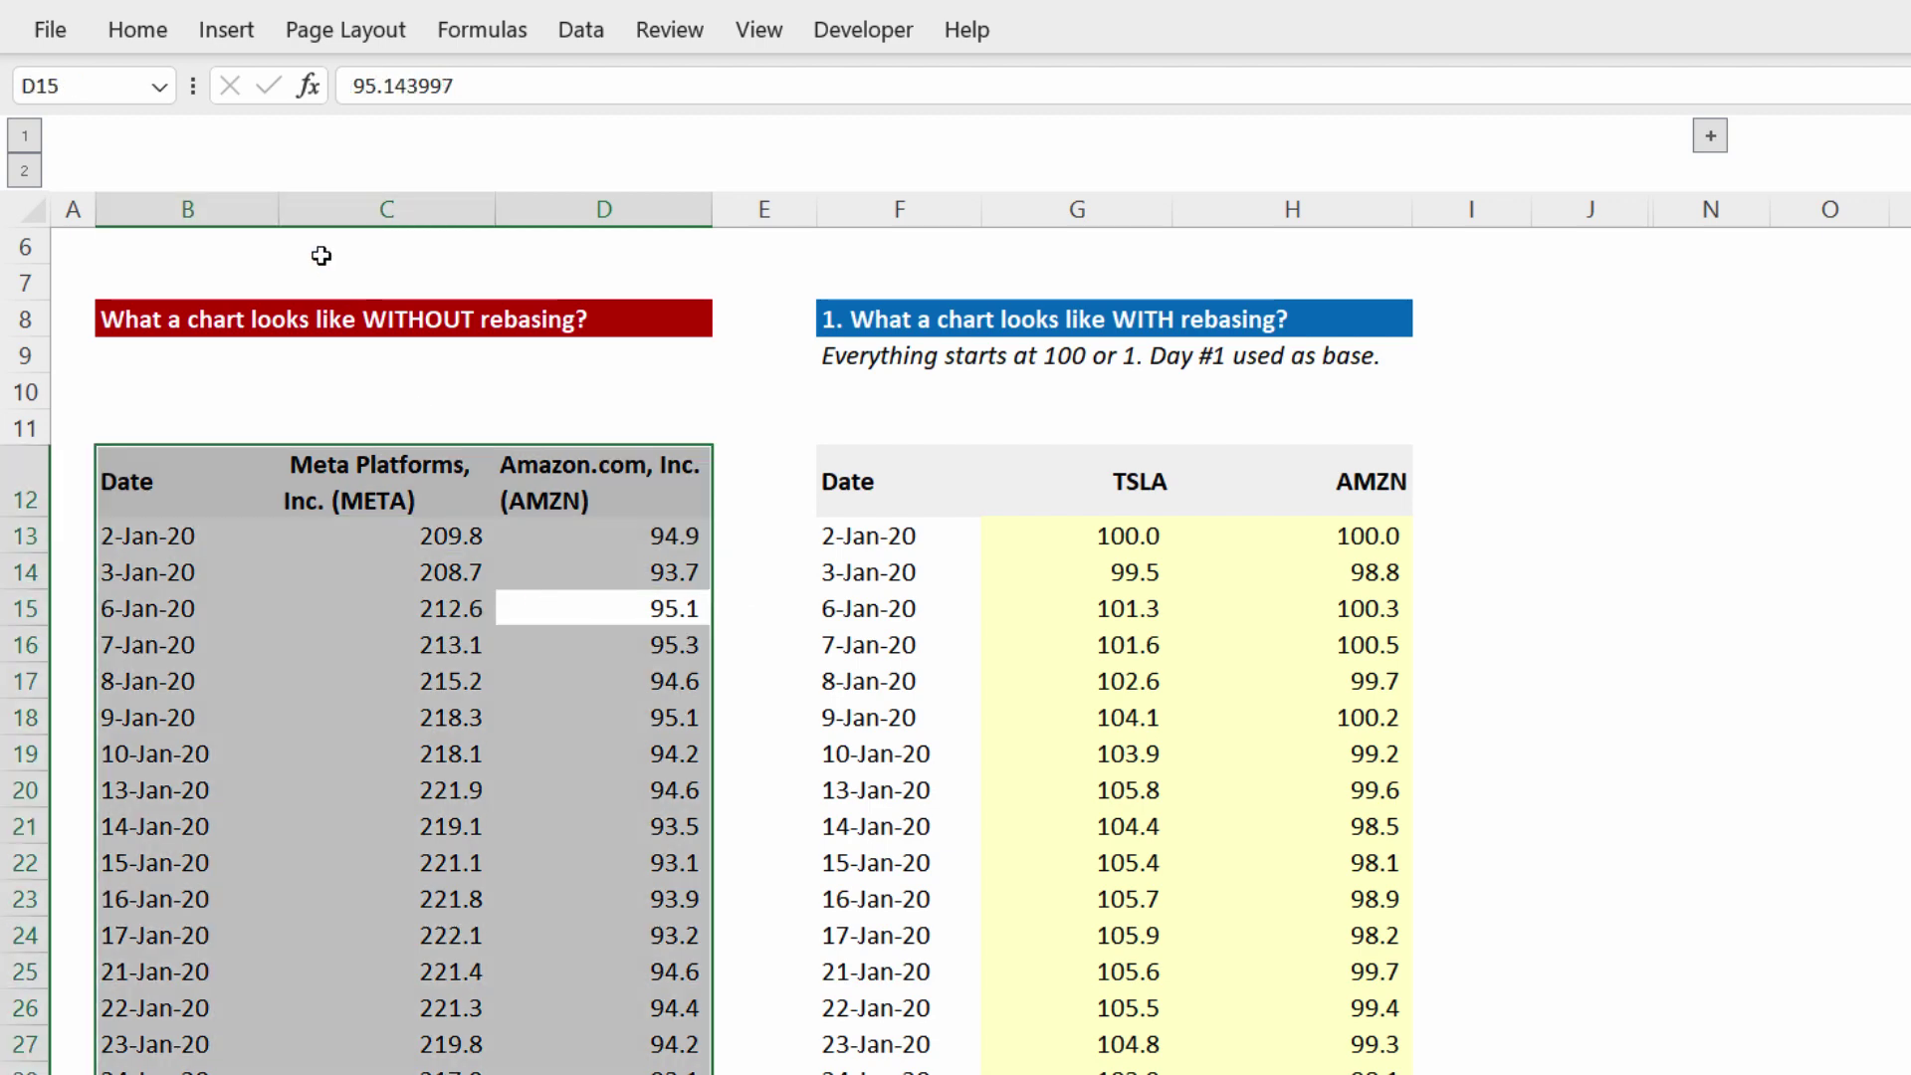
Insert a 2-D line chart of the Meta and Amazon prices and place it right of the rebased table.
left_click(231, 32)
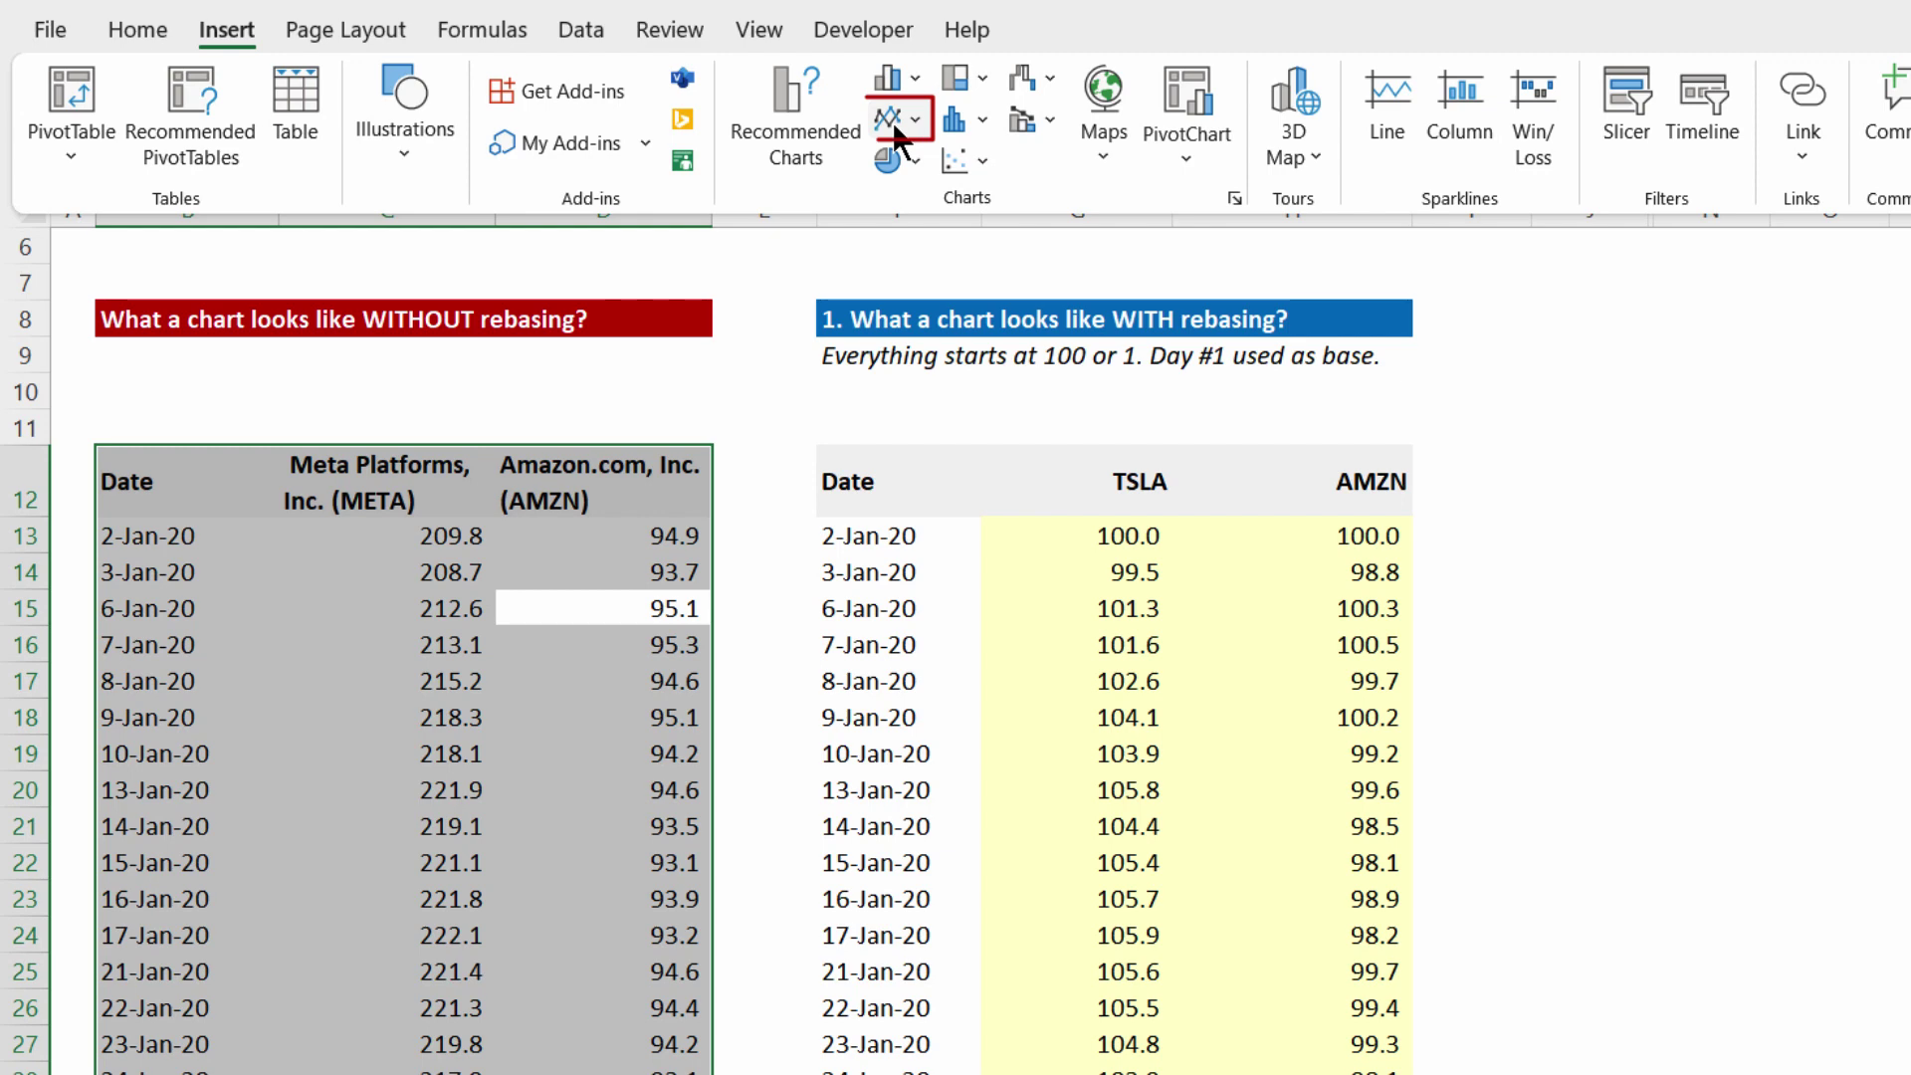
left_click(892, 117)
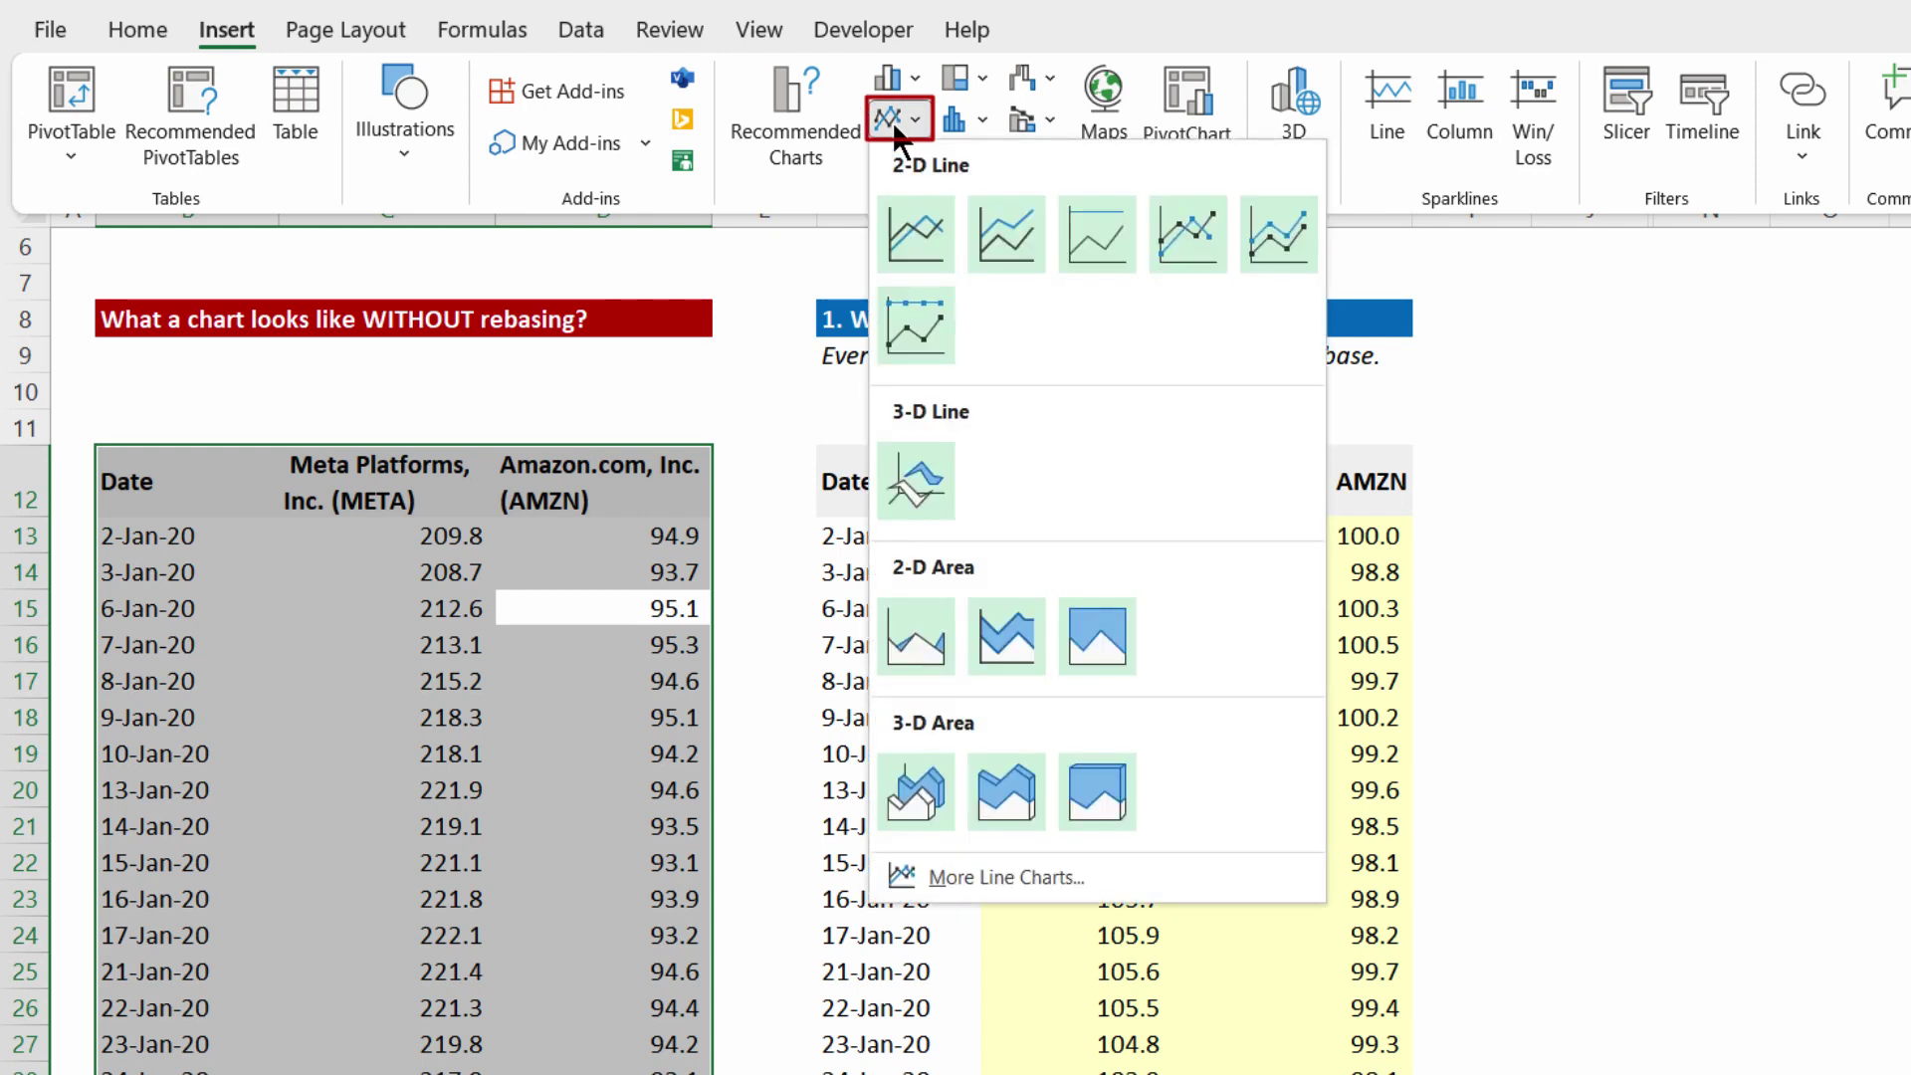
left_click(912, 249)
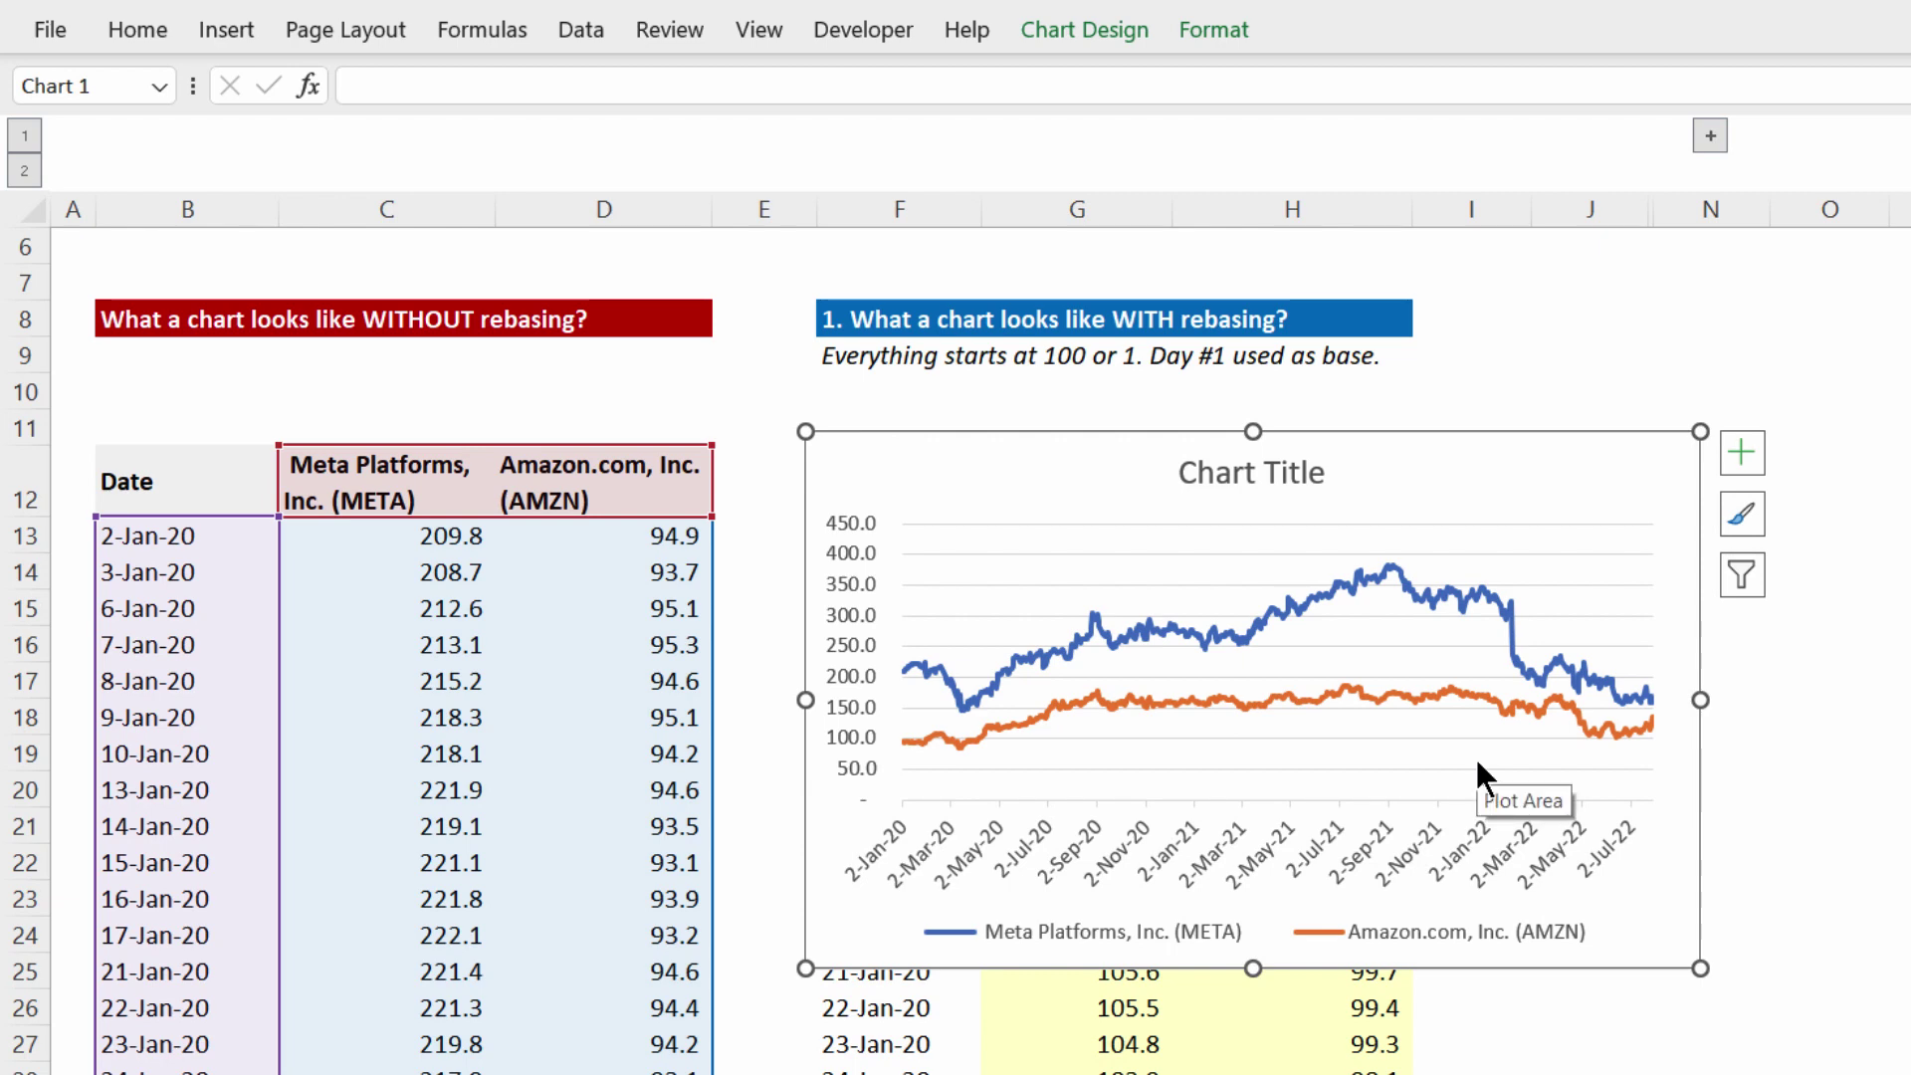
left_click_drag(1510, 483, 1910, 354)
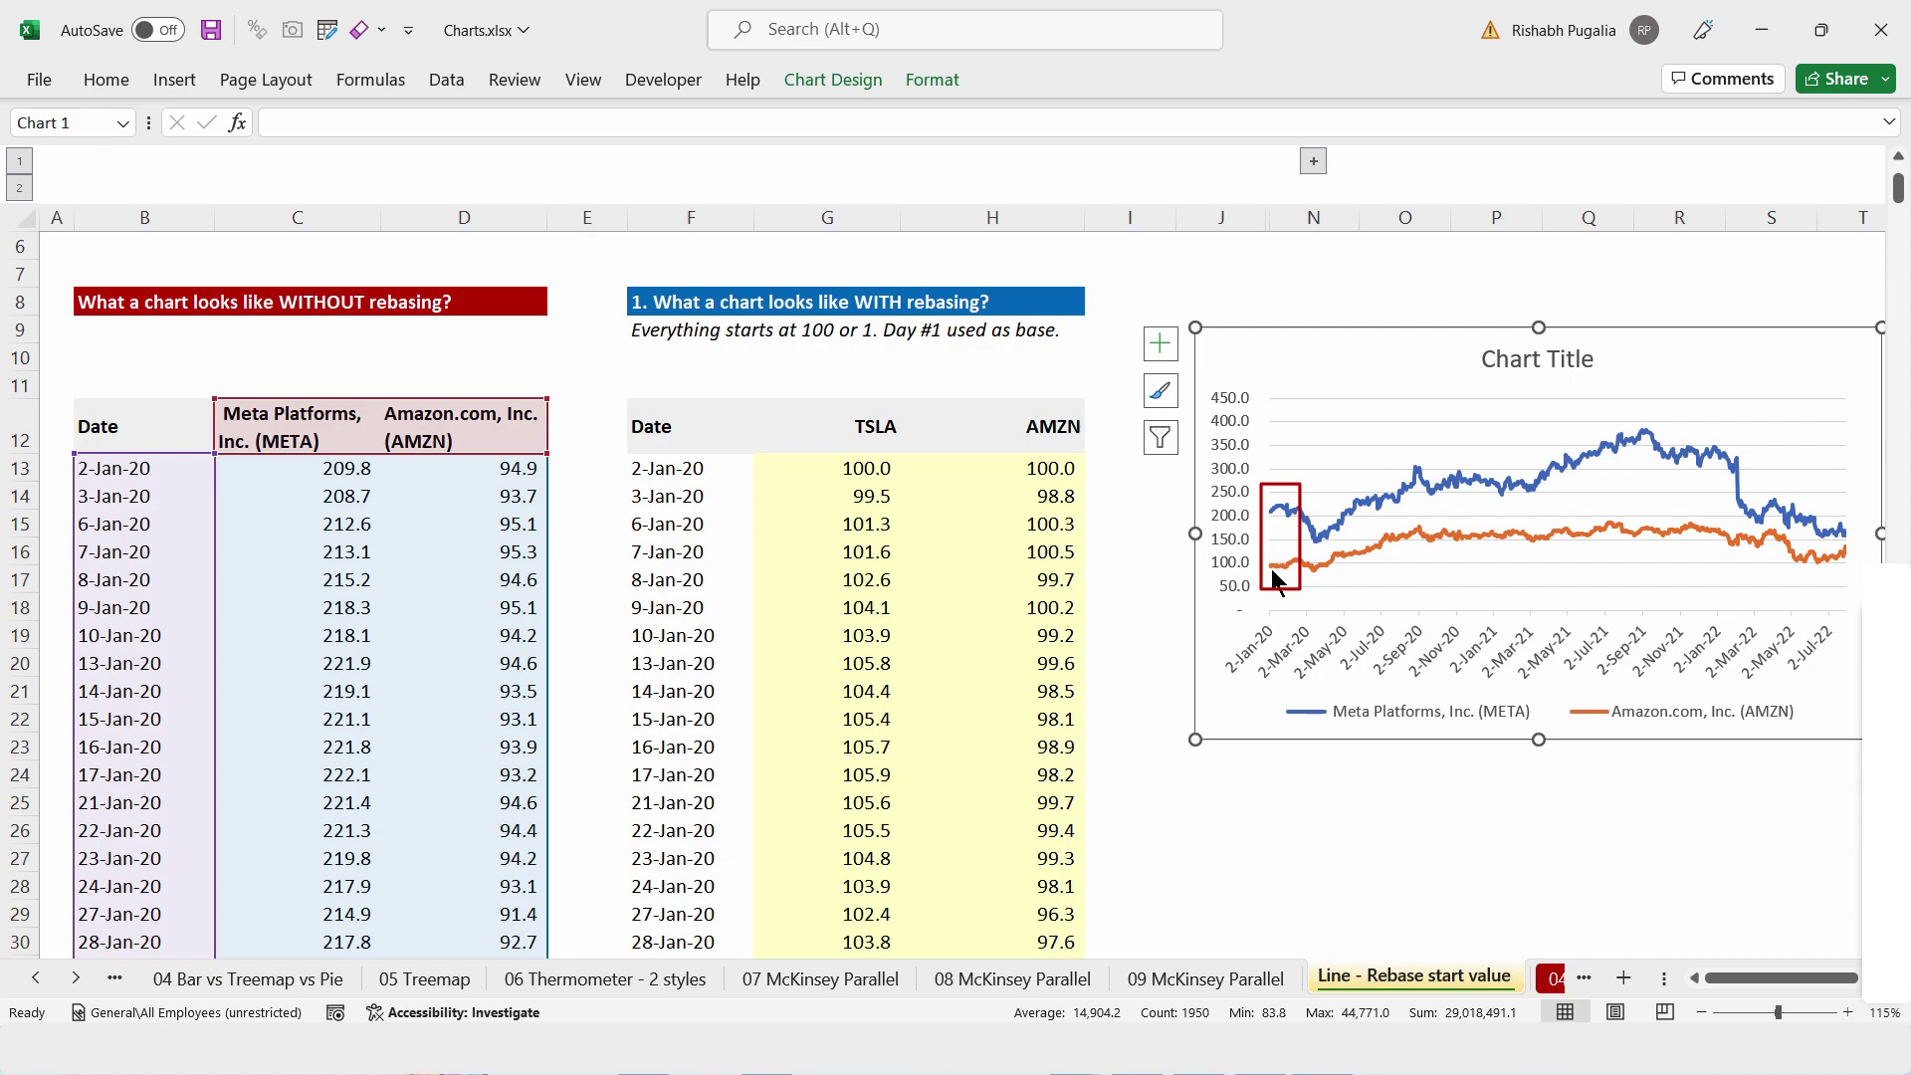
Clear the old values from the rebased TSLA and AMZN columns down to the data end.
left_click(868, 465)
key("shift+Right")
key("ctrl+shift+Down")
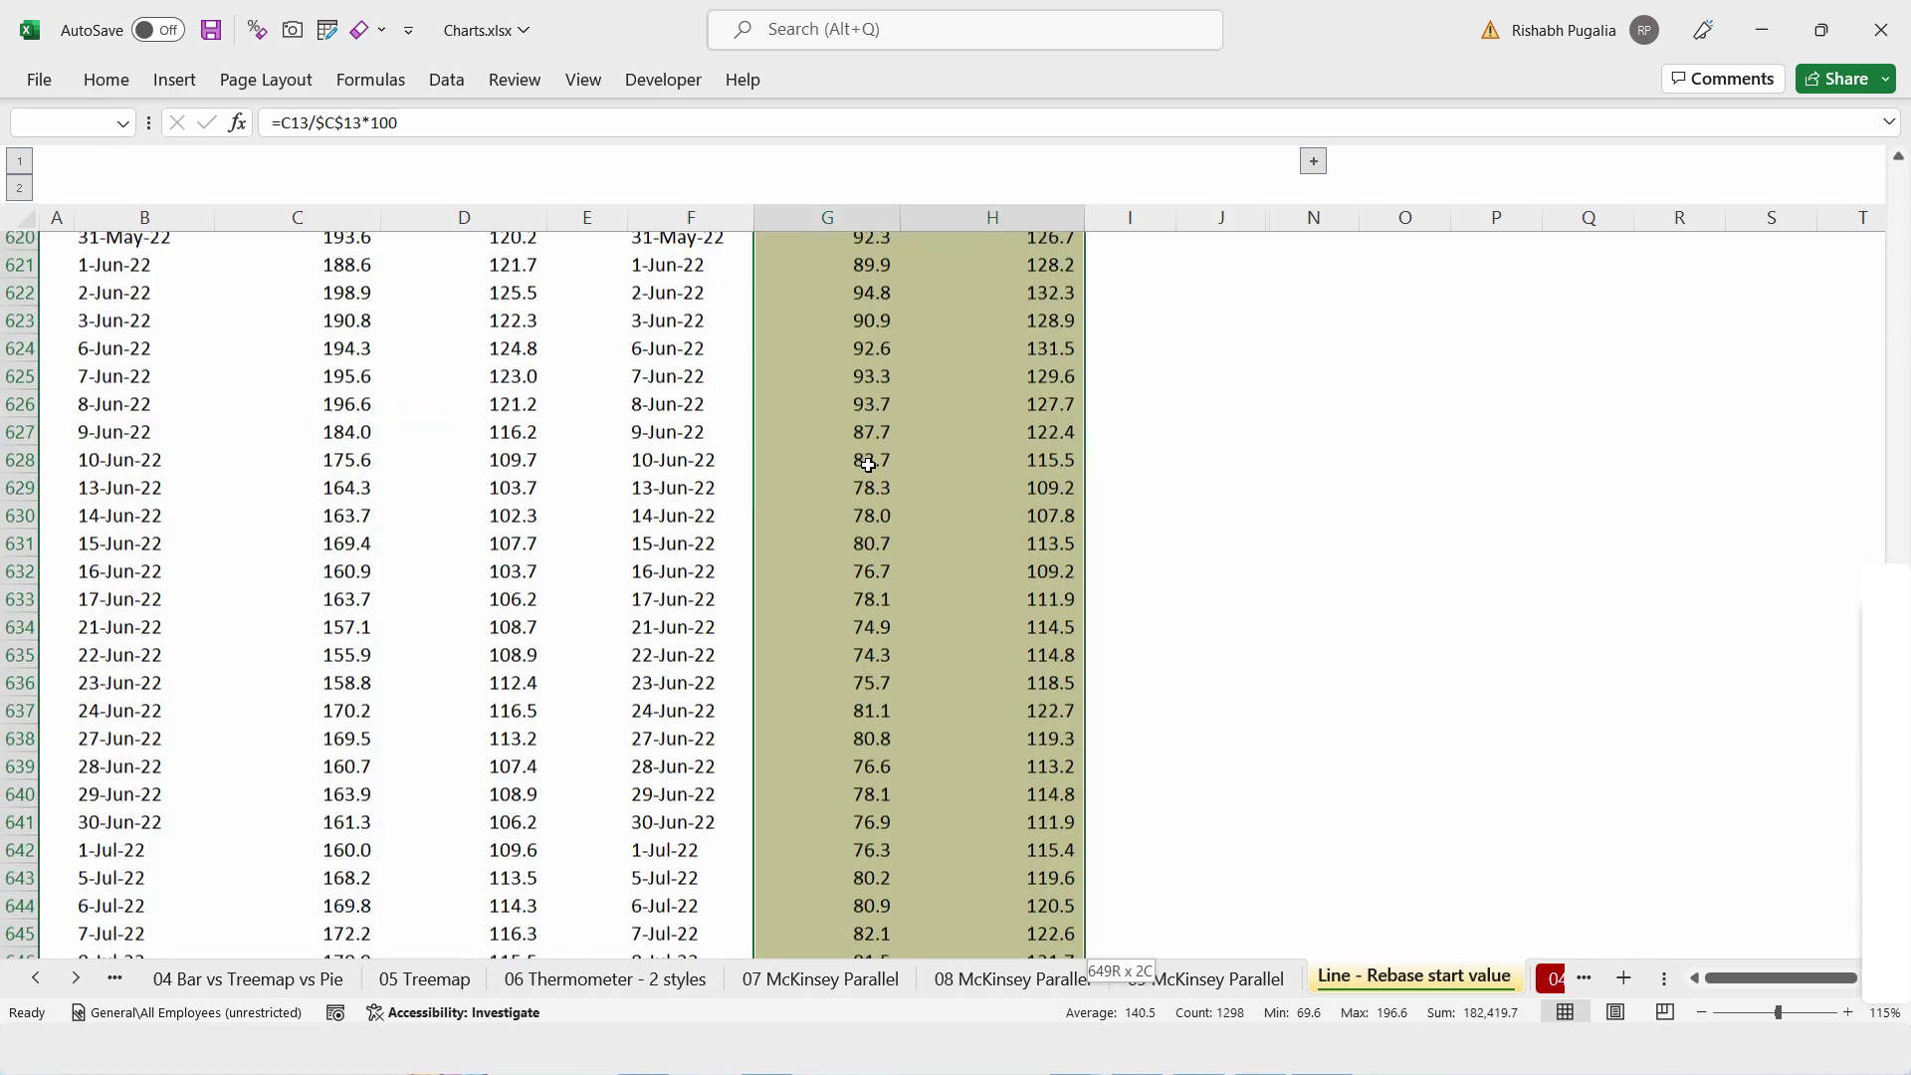
key("ctrl+BackSpace")
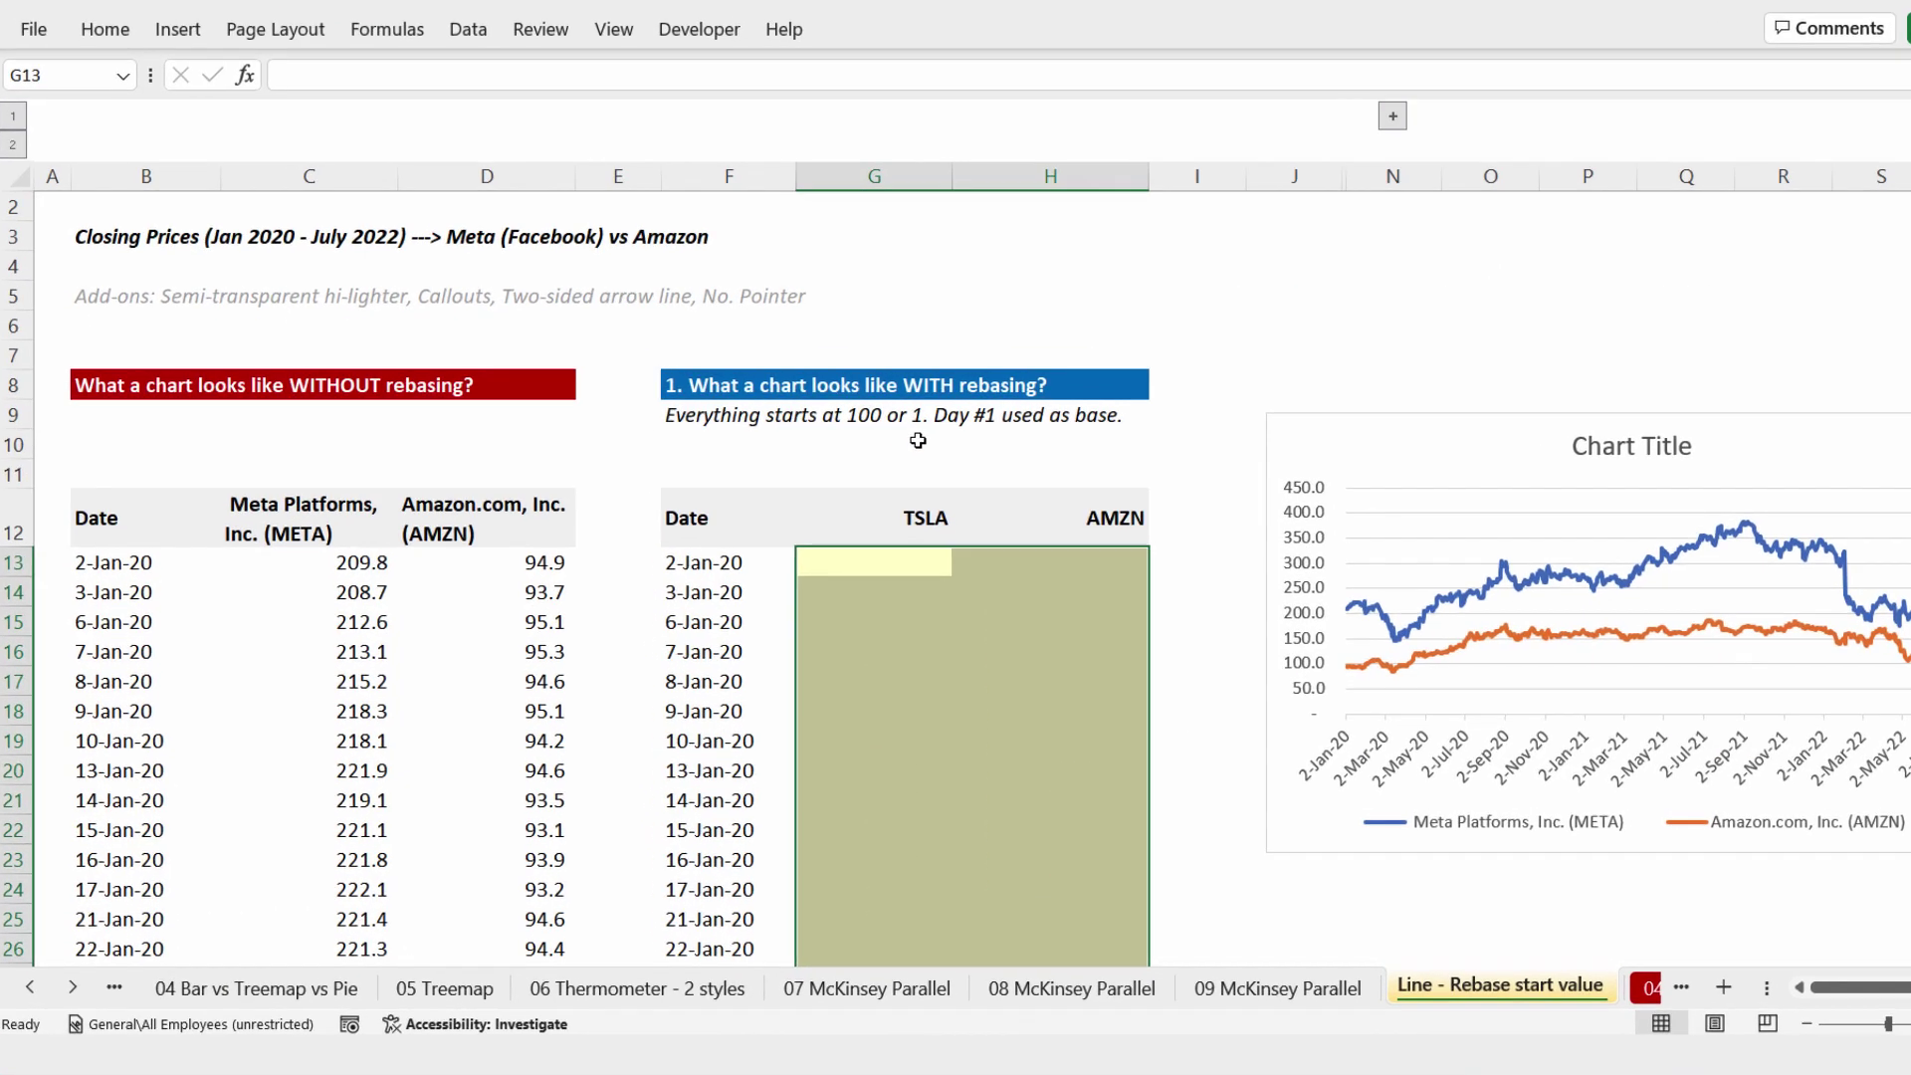
Enter =C13/$C$13*100 in the first TSLA cell with the divisor locked, and review its parts.
left_click(915, 557)
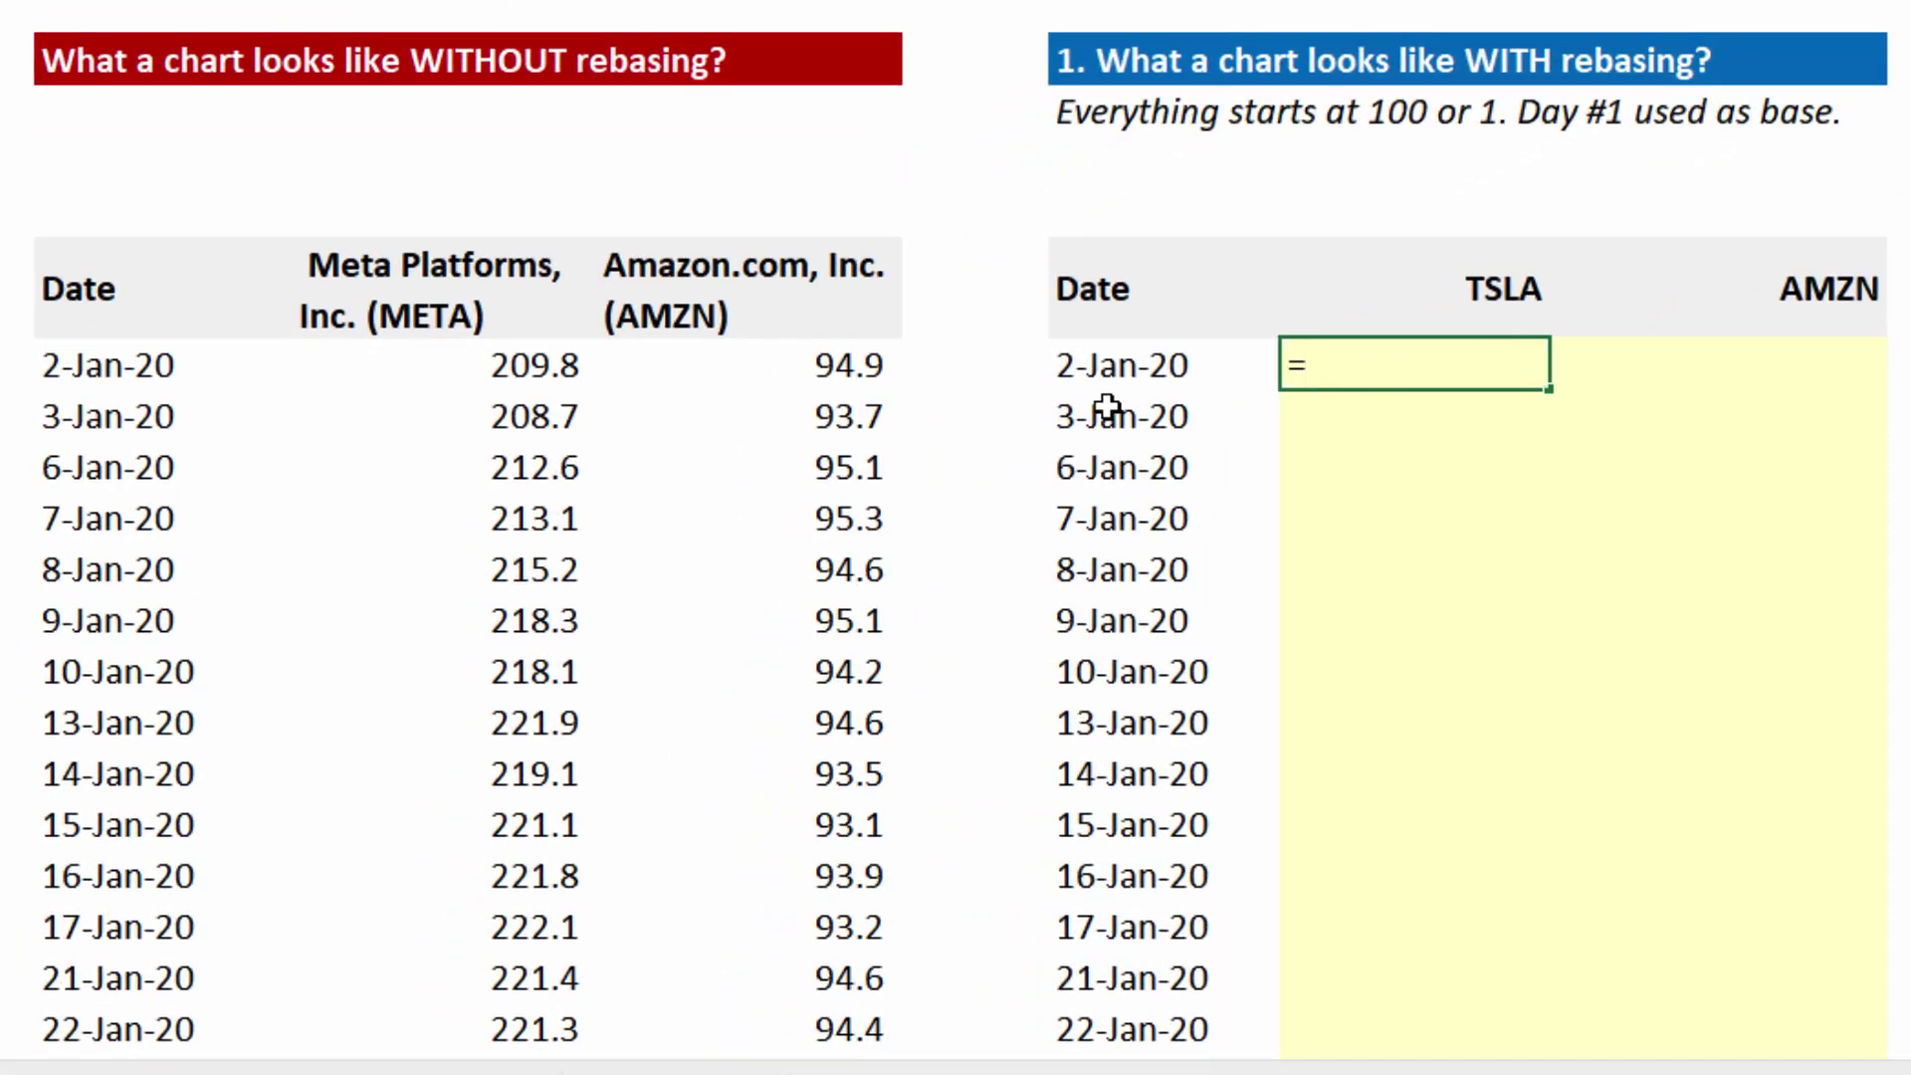
left_click(520, 366)
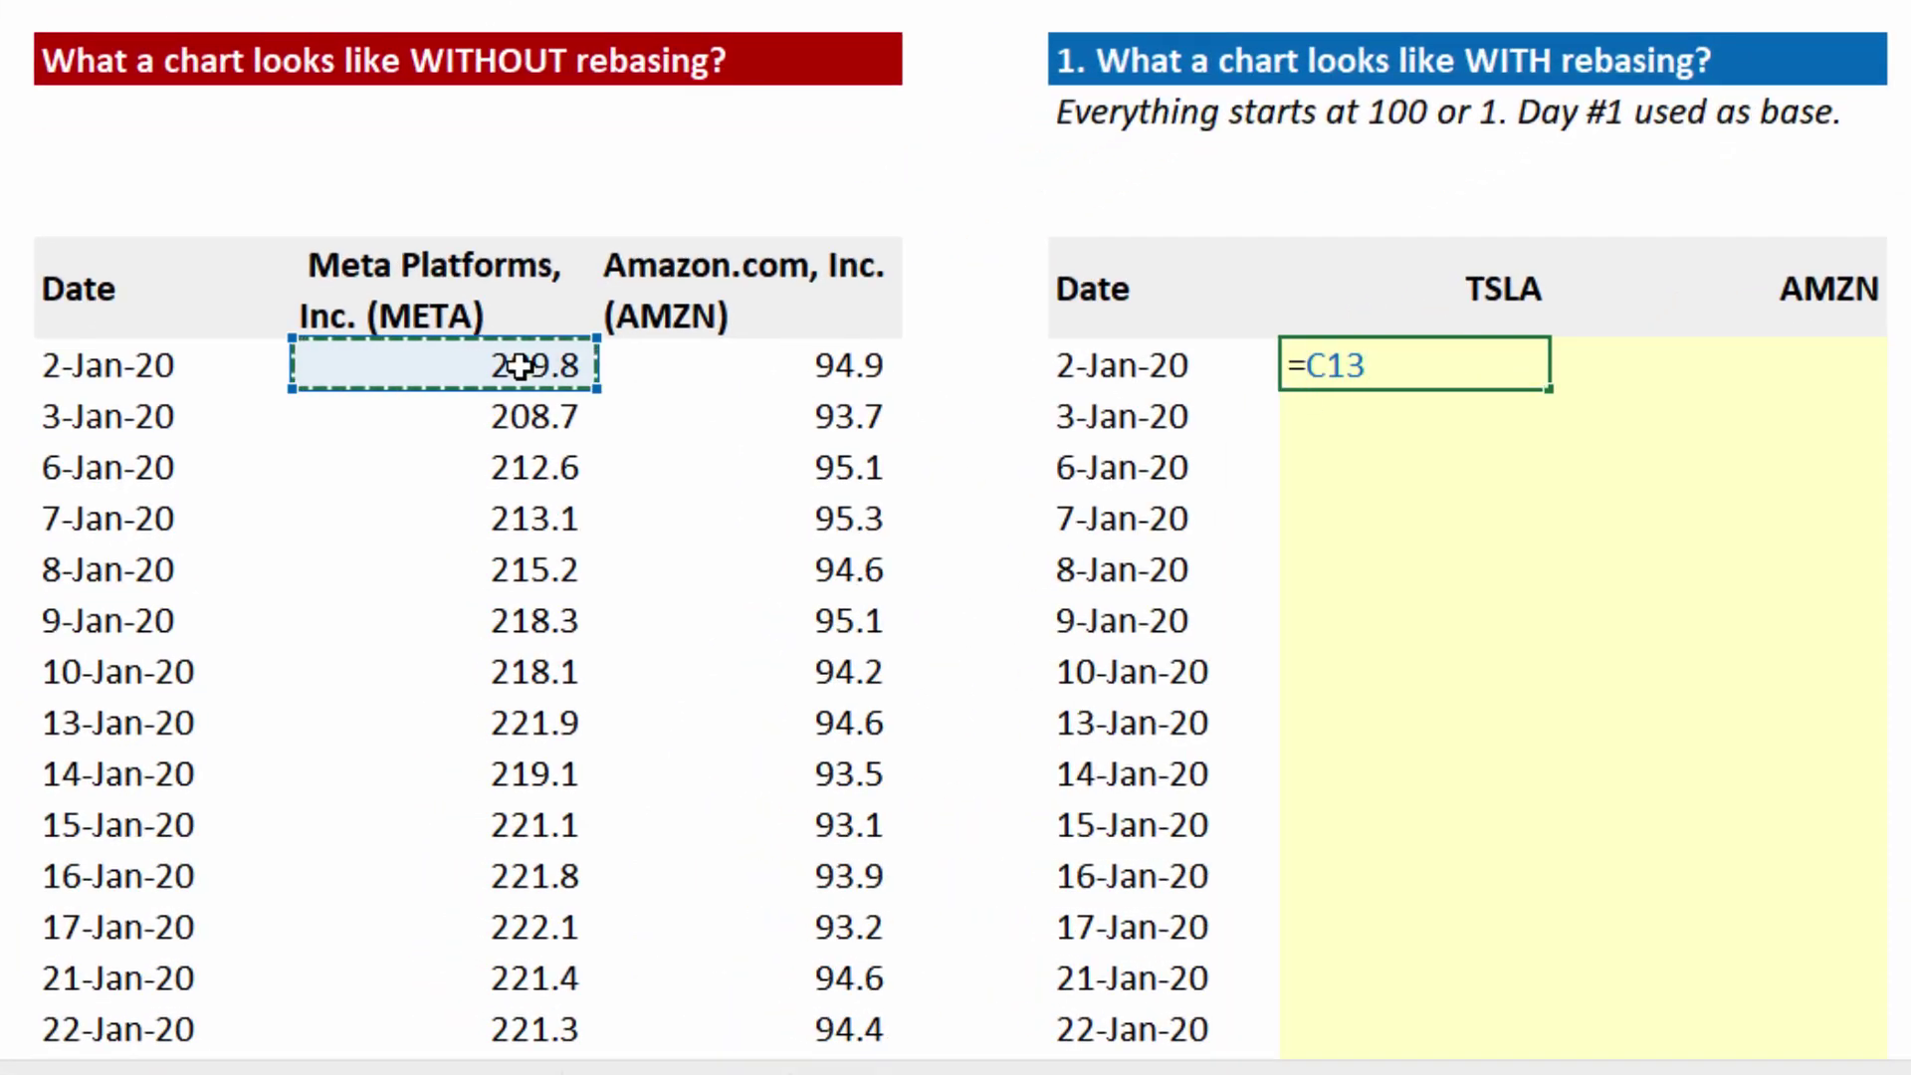
type("/")
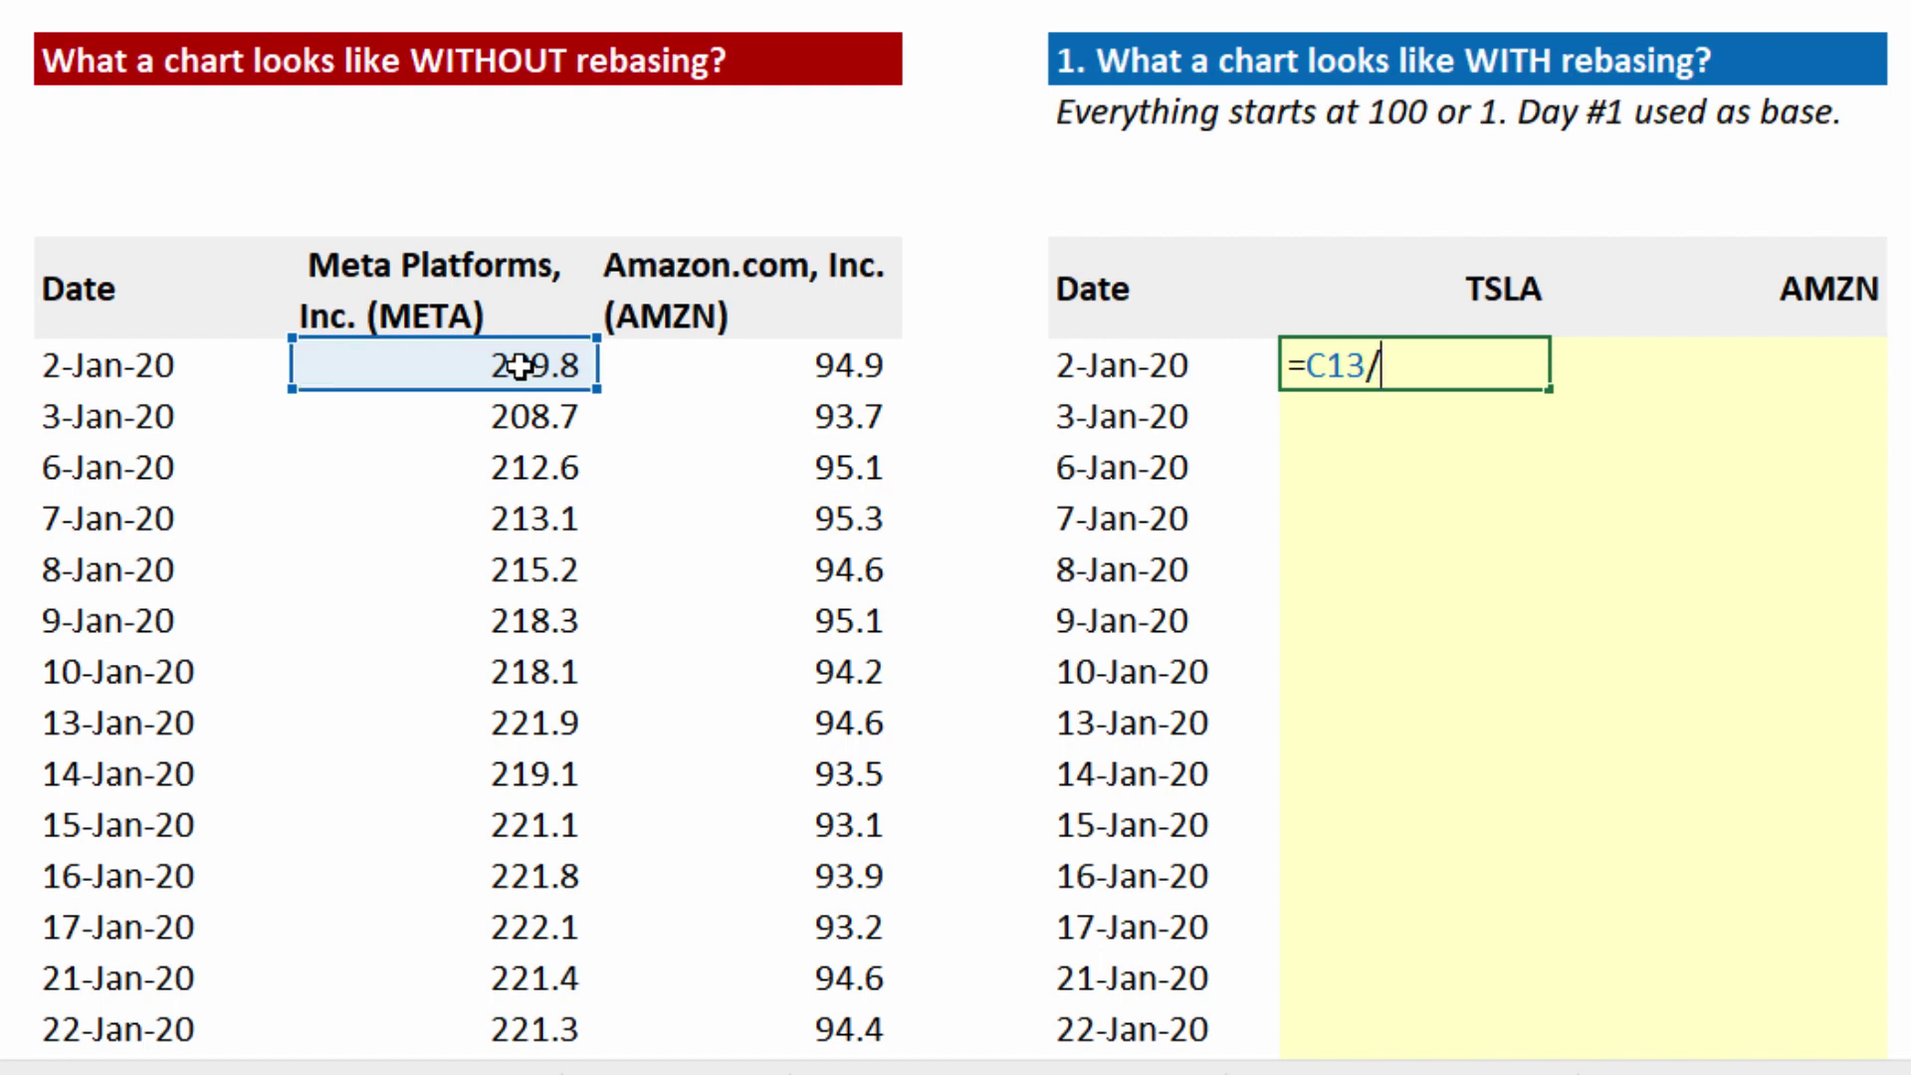
left_click(519, 366)
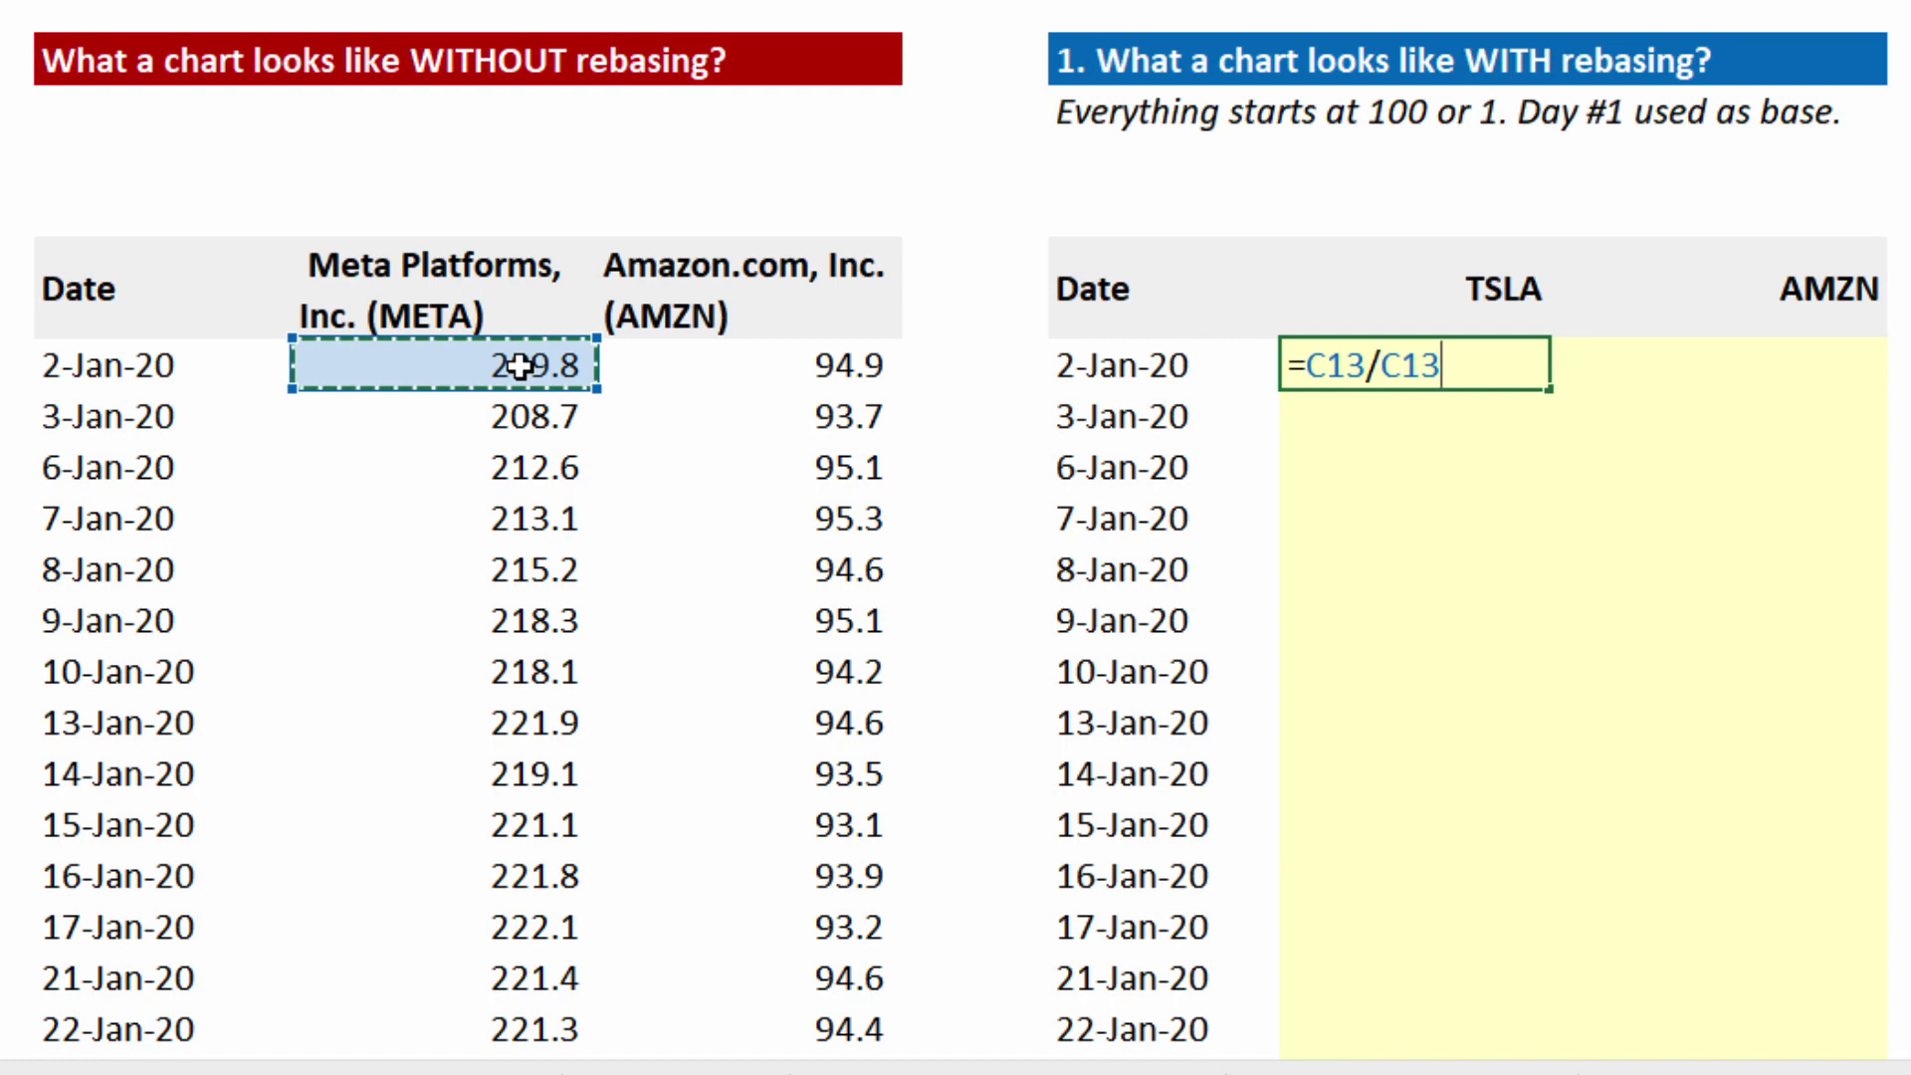
key("F4")
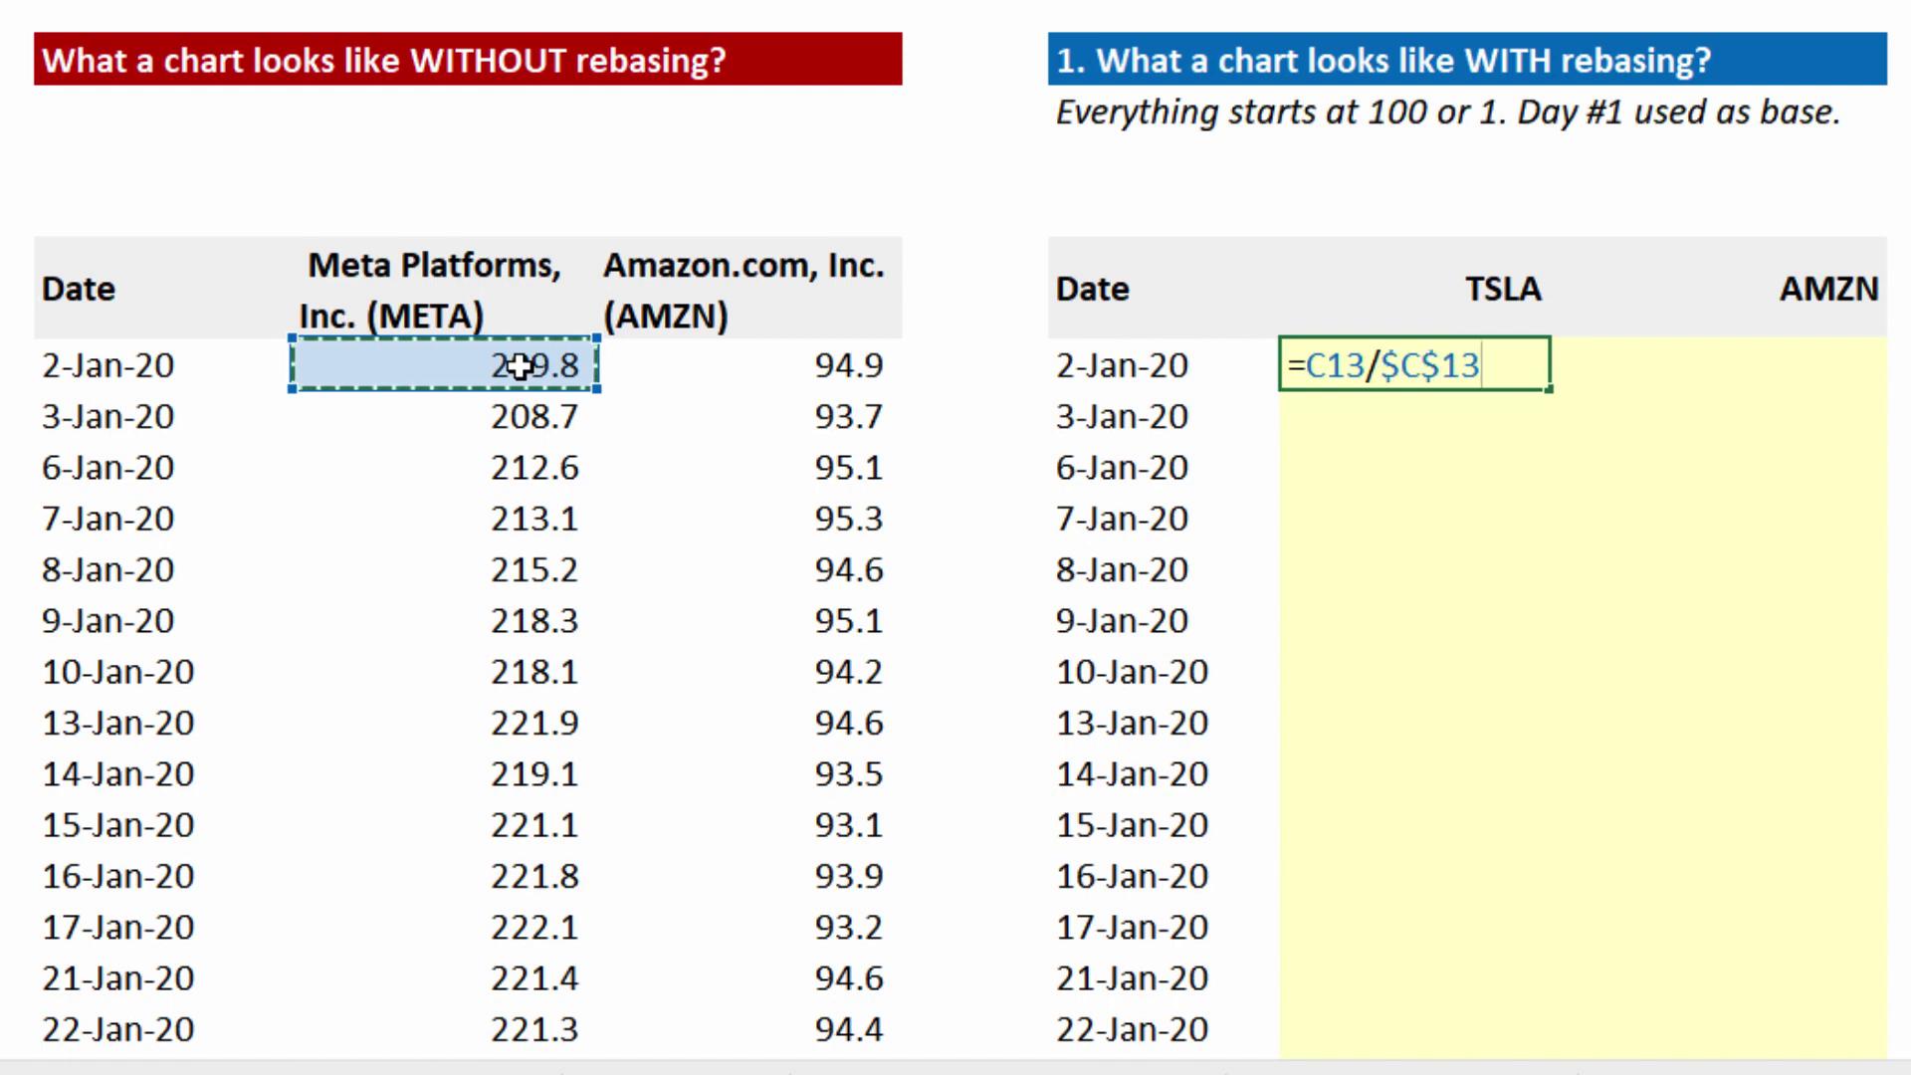
type("*100")
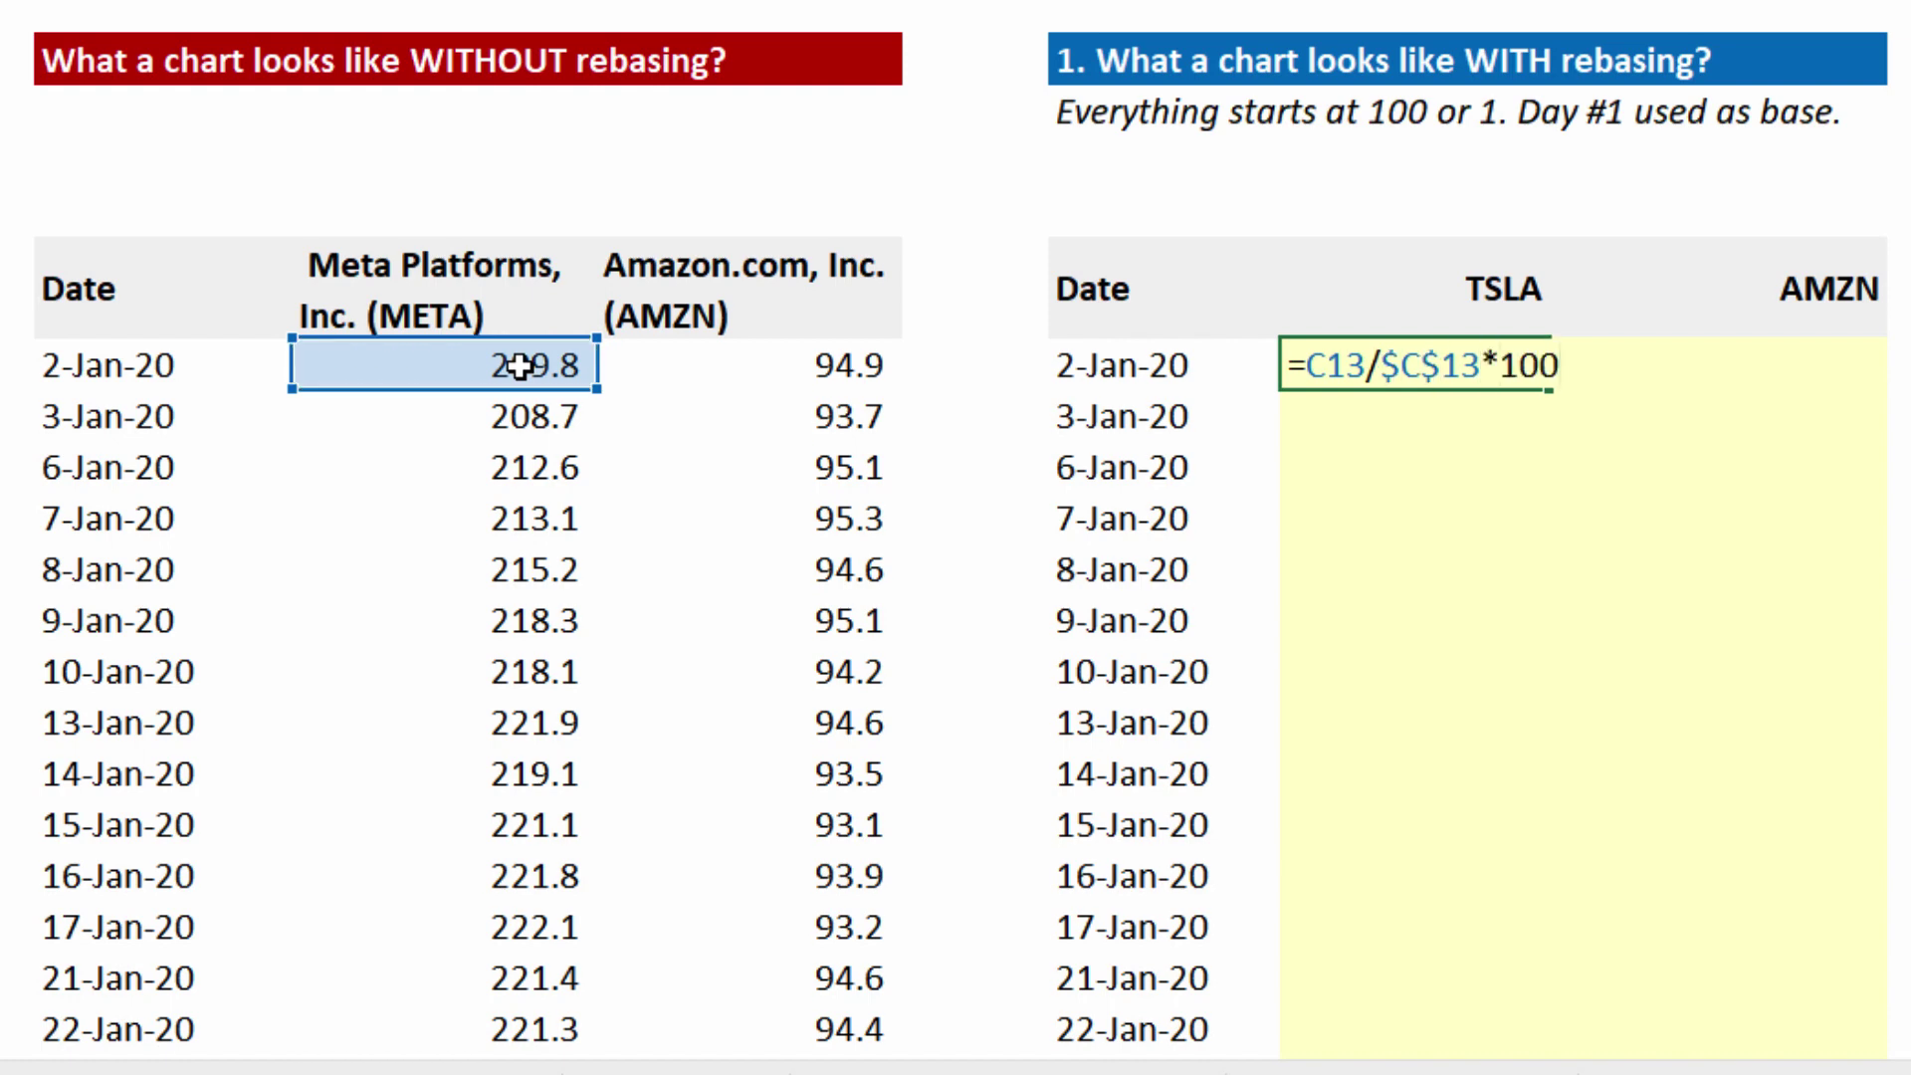
key("Tab")
double_click(1501, 365)
left_click_drag(1306, 365, 1487, 373)
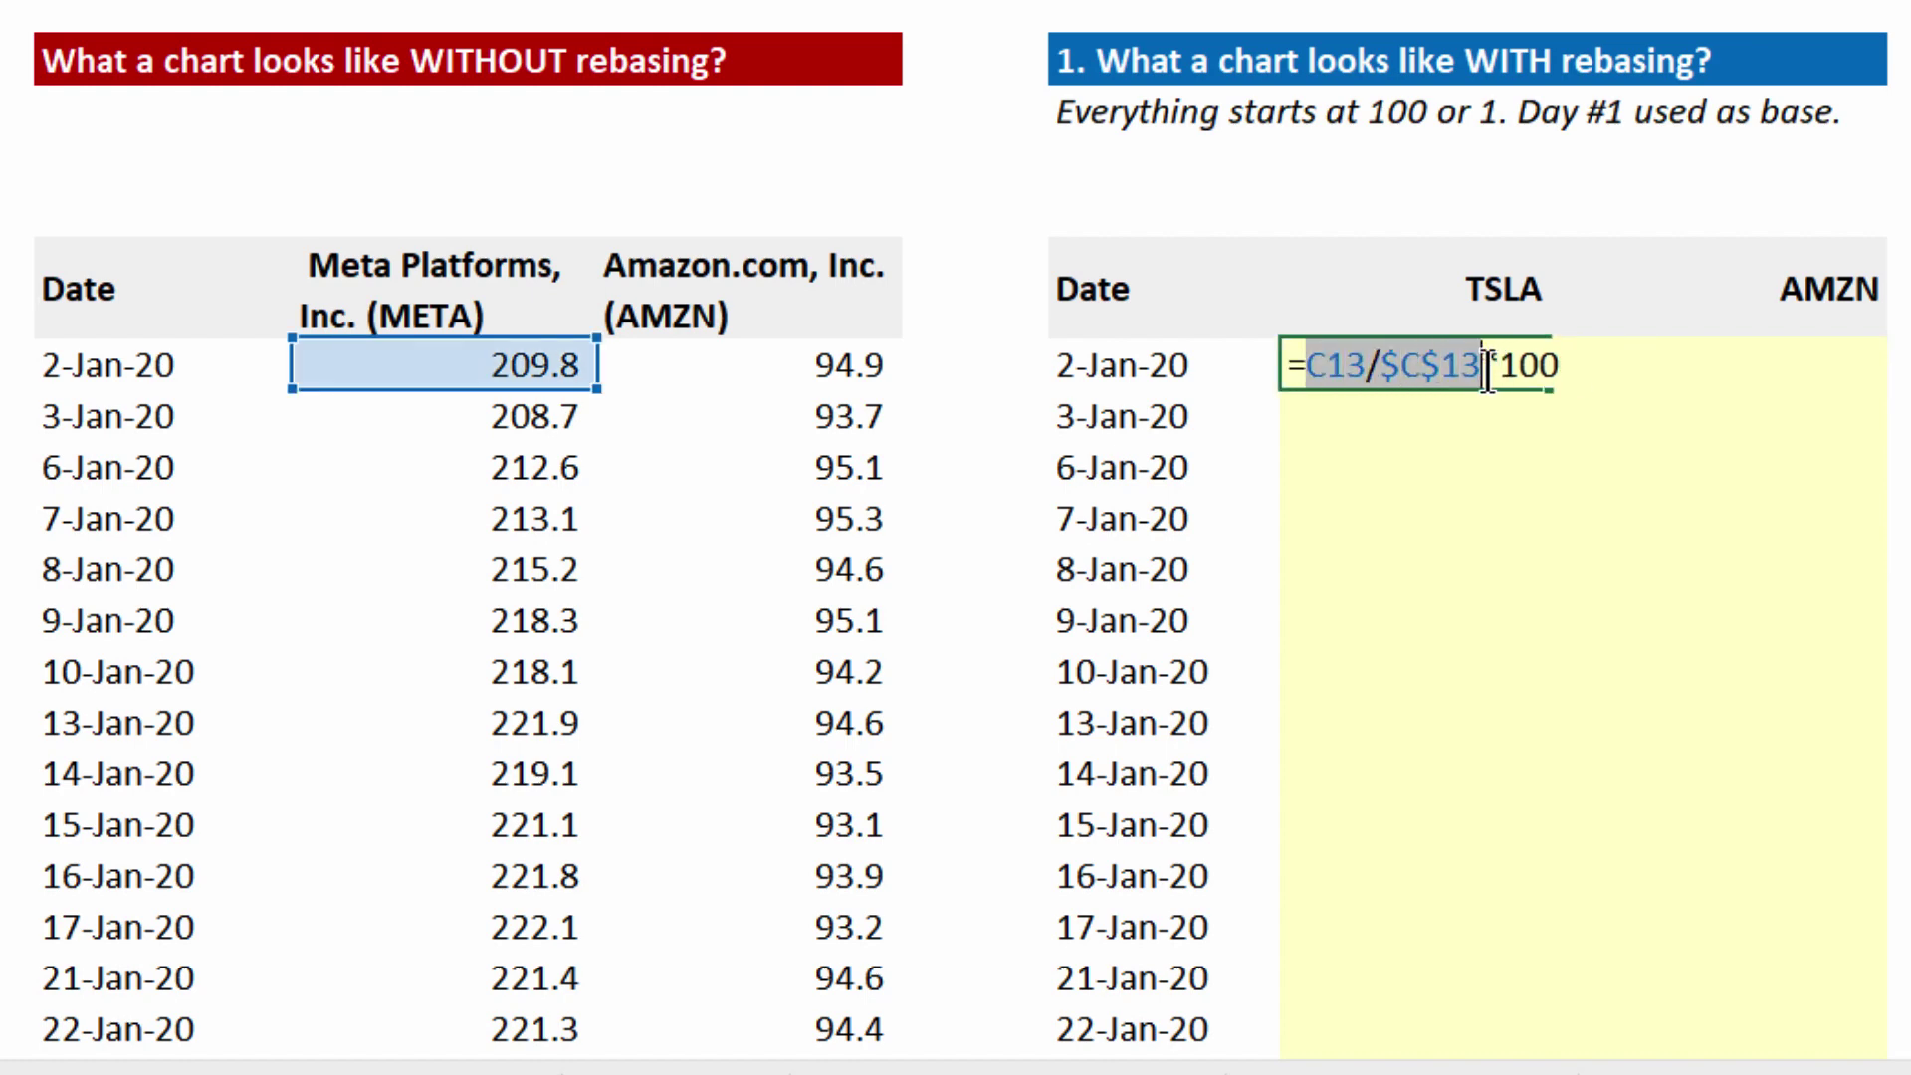
left_click(1487, 373)
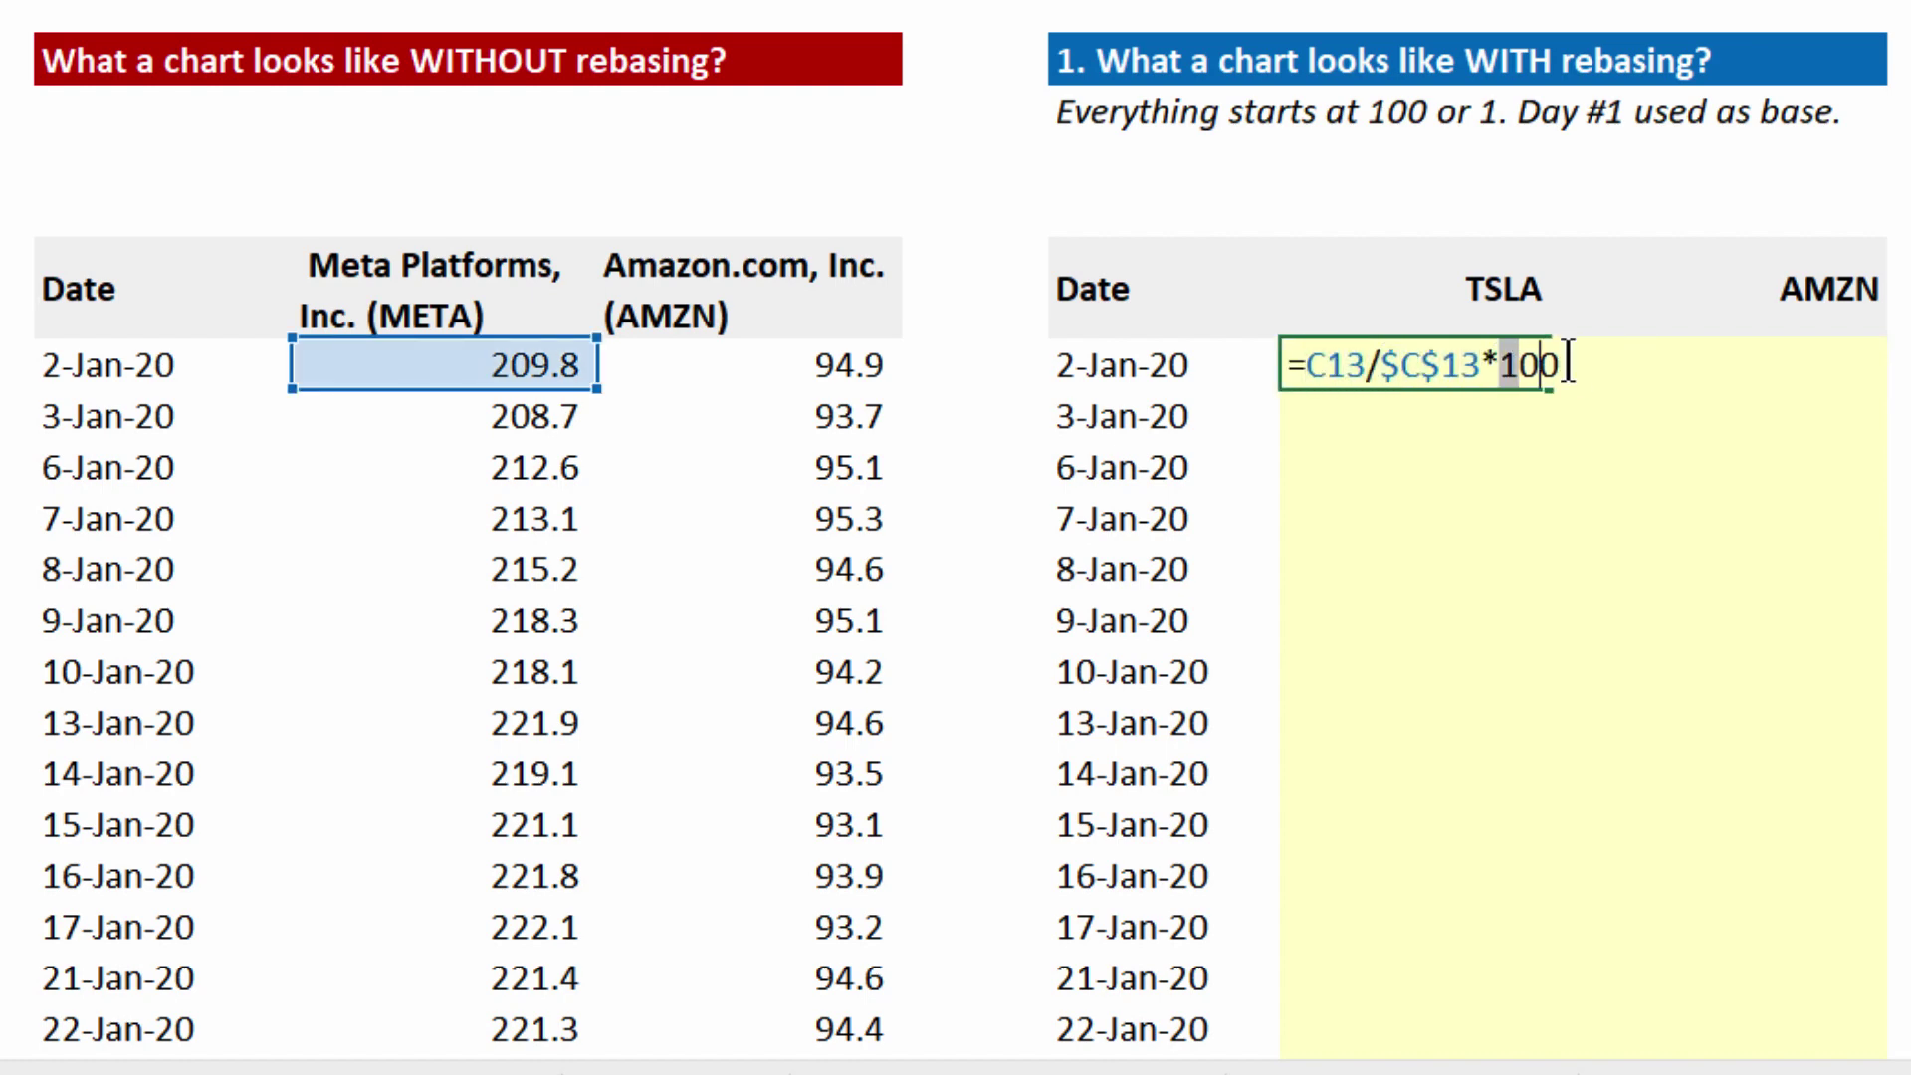
key("Escape")
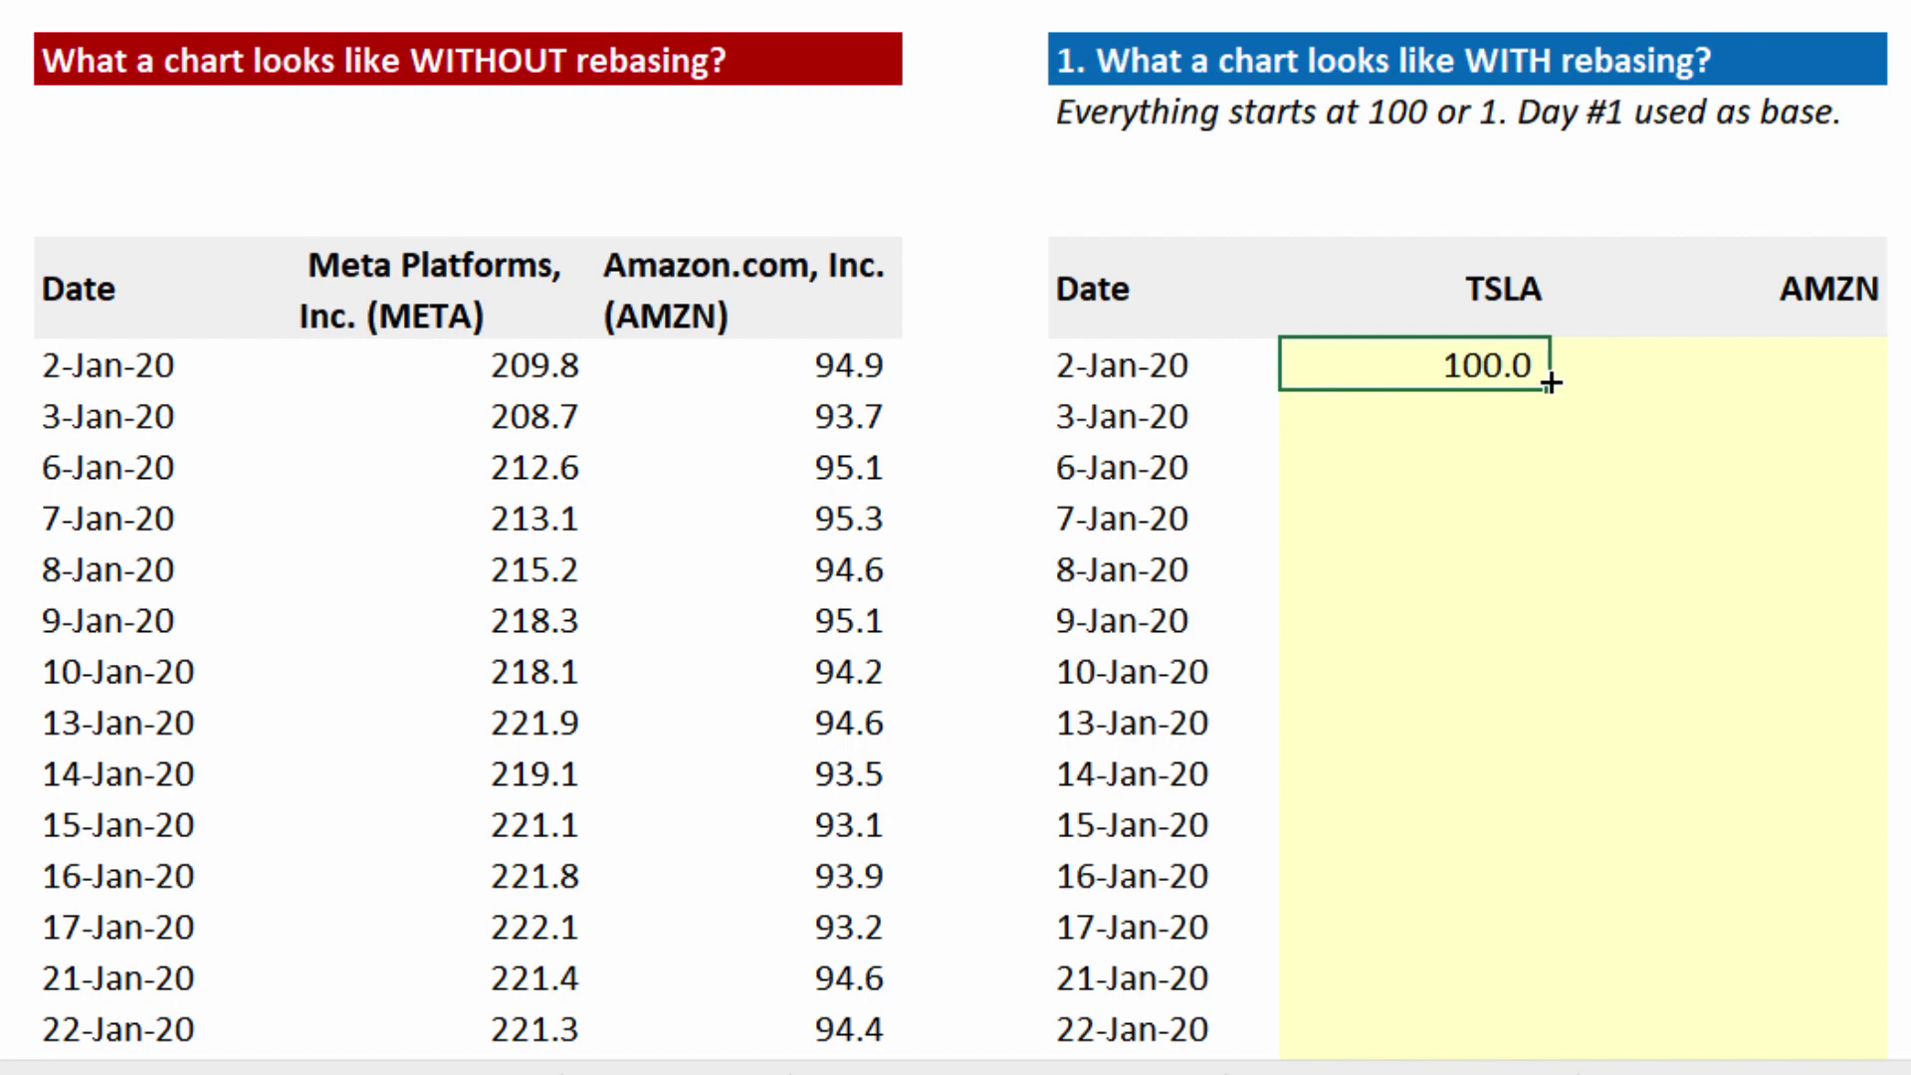
Copy the formula to G14, check its C14 and $C$13 references, then fill the whole TSLA column.
left_click_drag(1553, 391, 1549, 459)
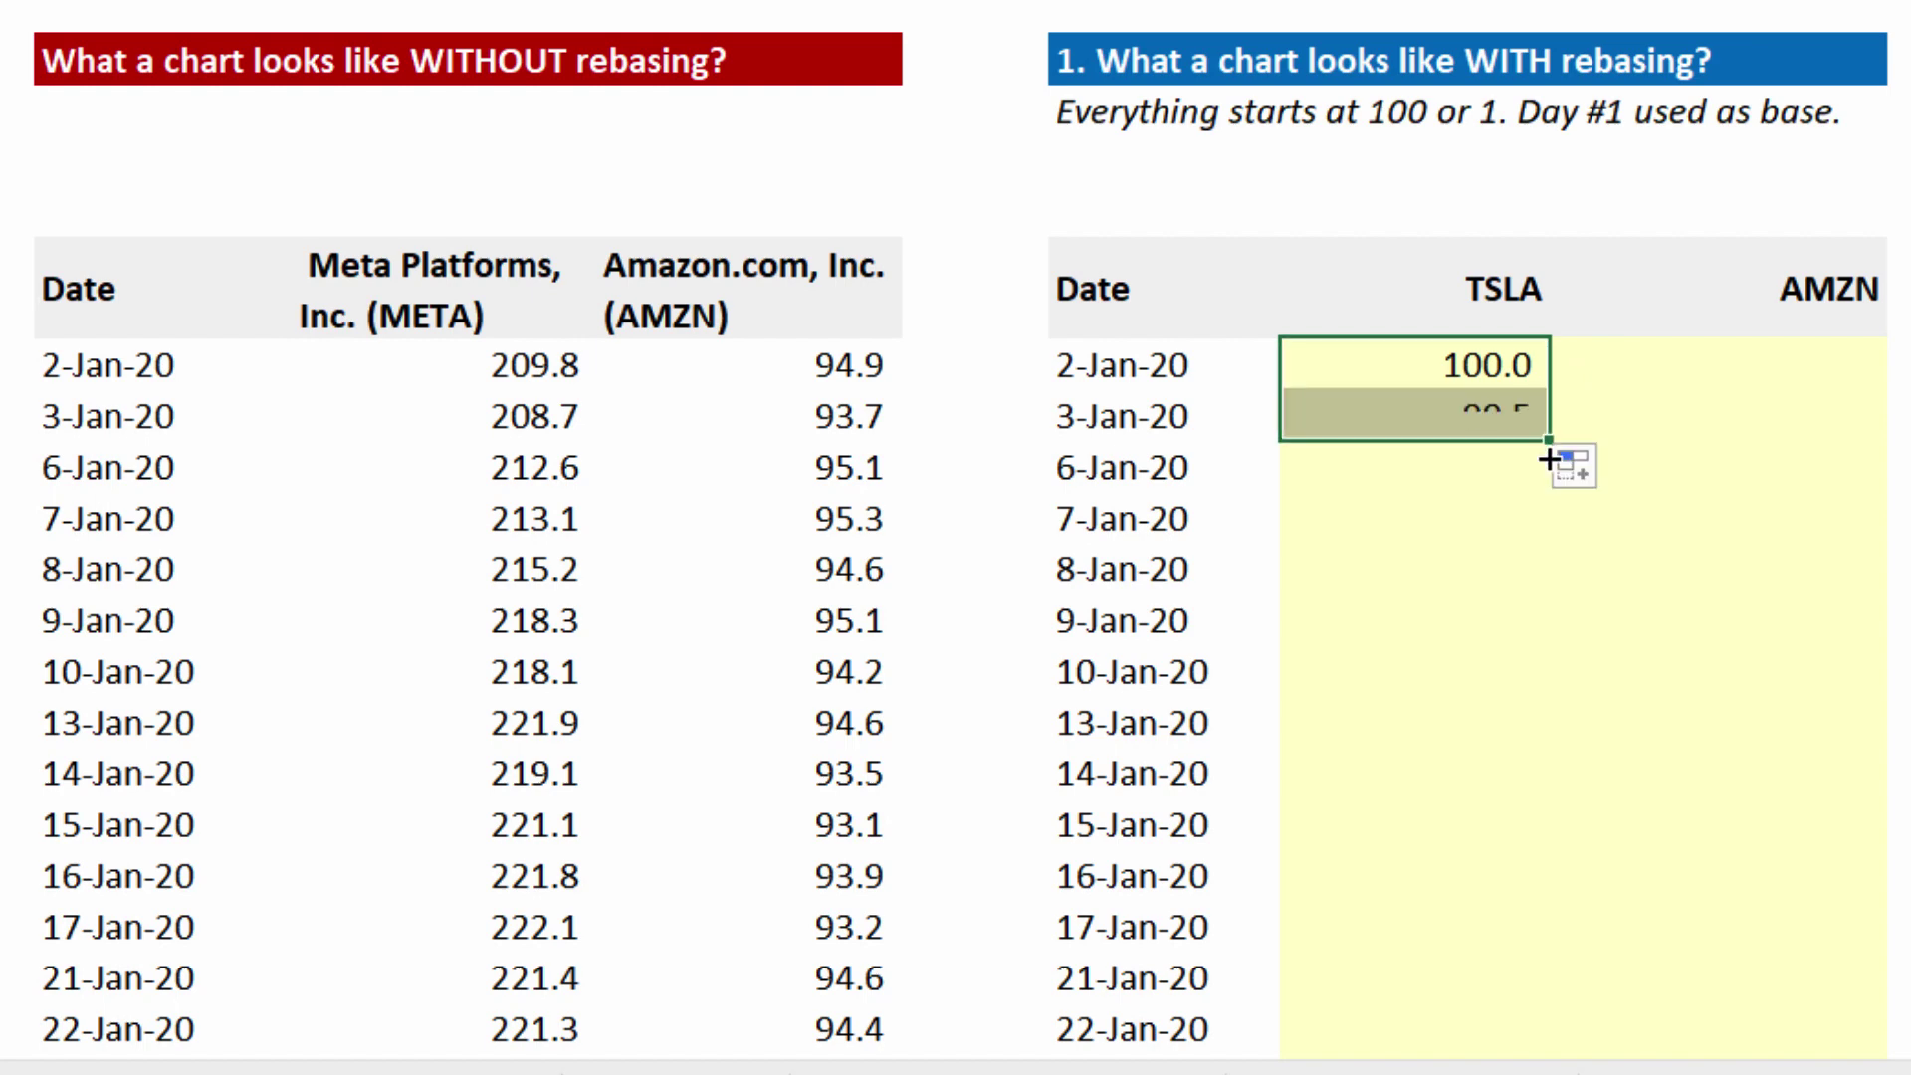
double_click(1503, 420)
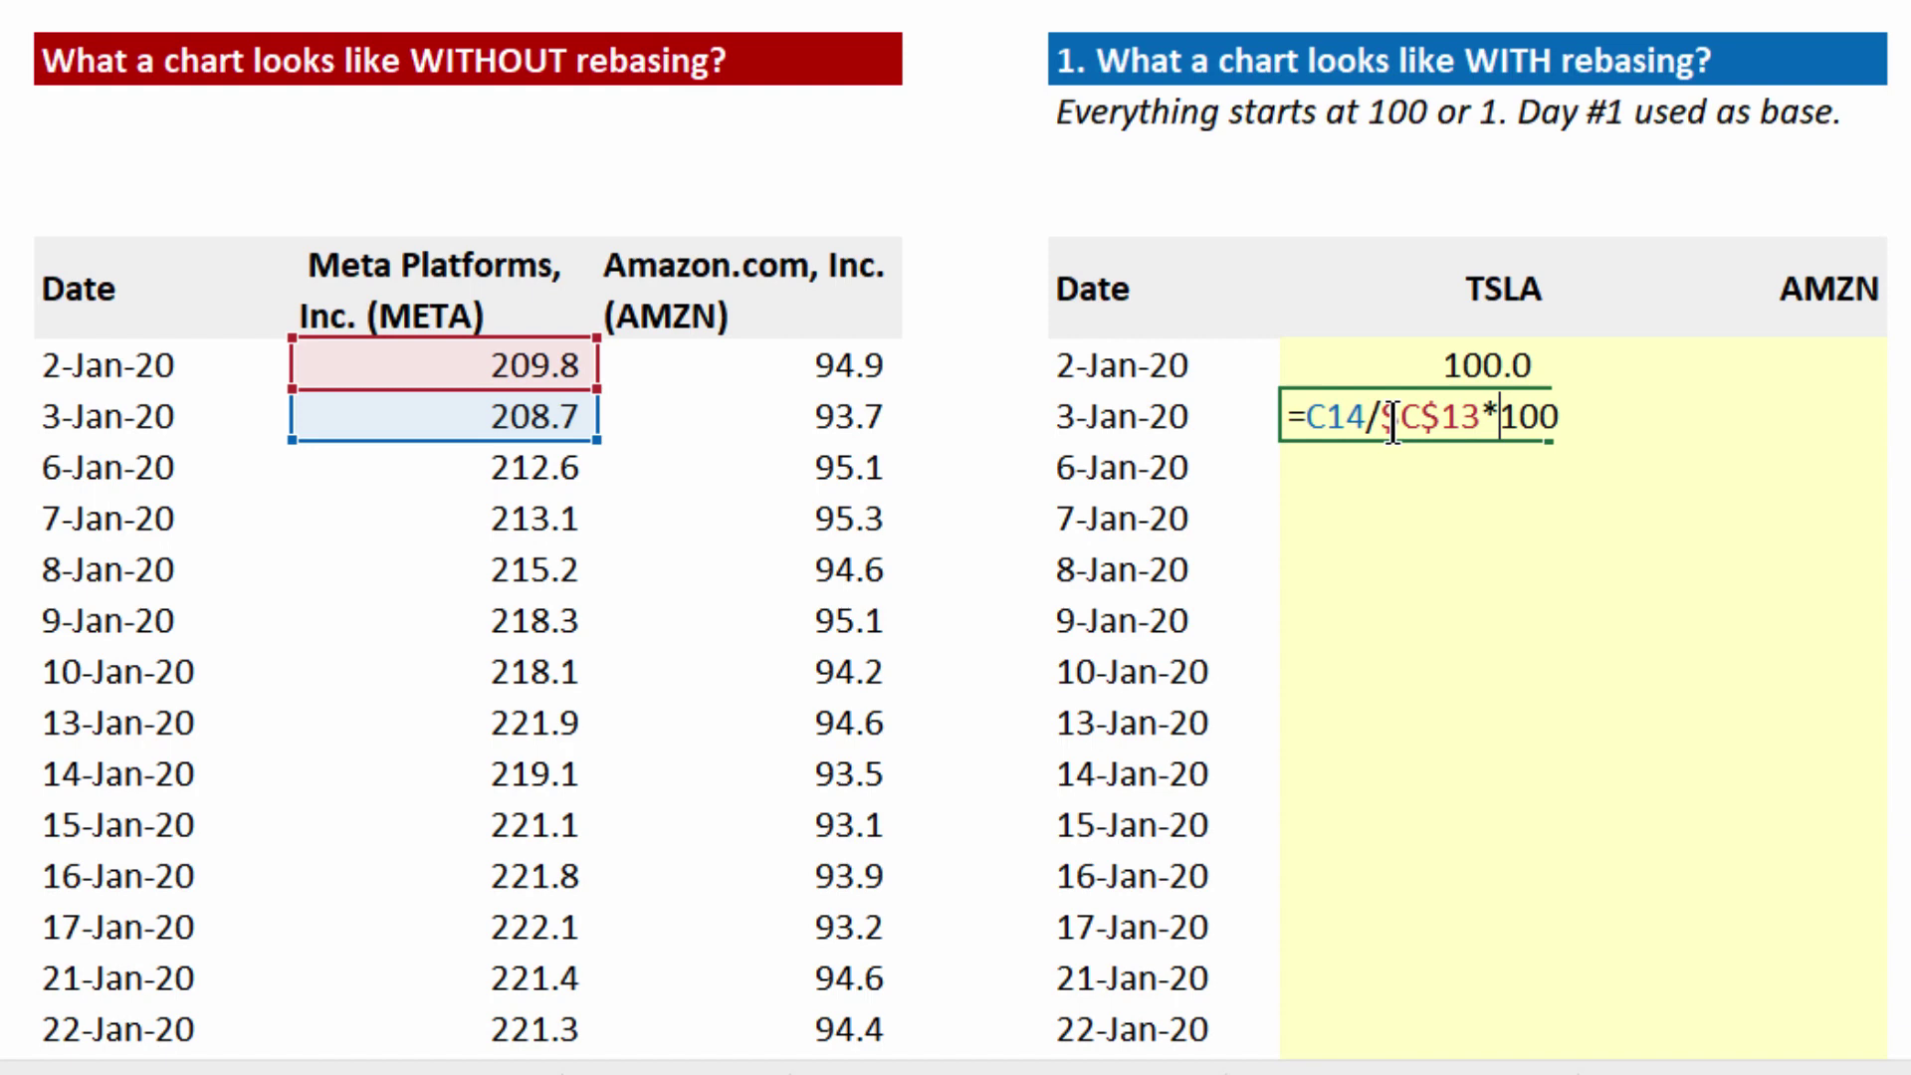
left_click_drag(1392, 420, 1477, 416)
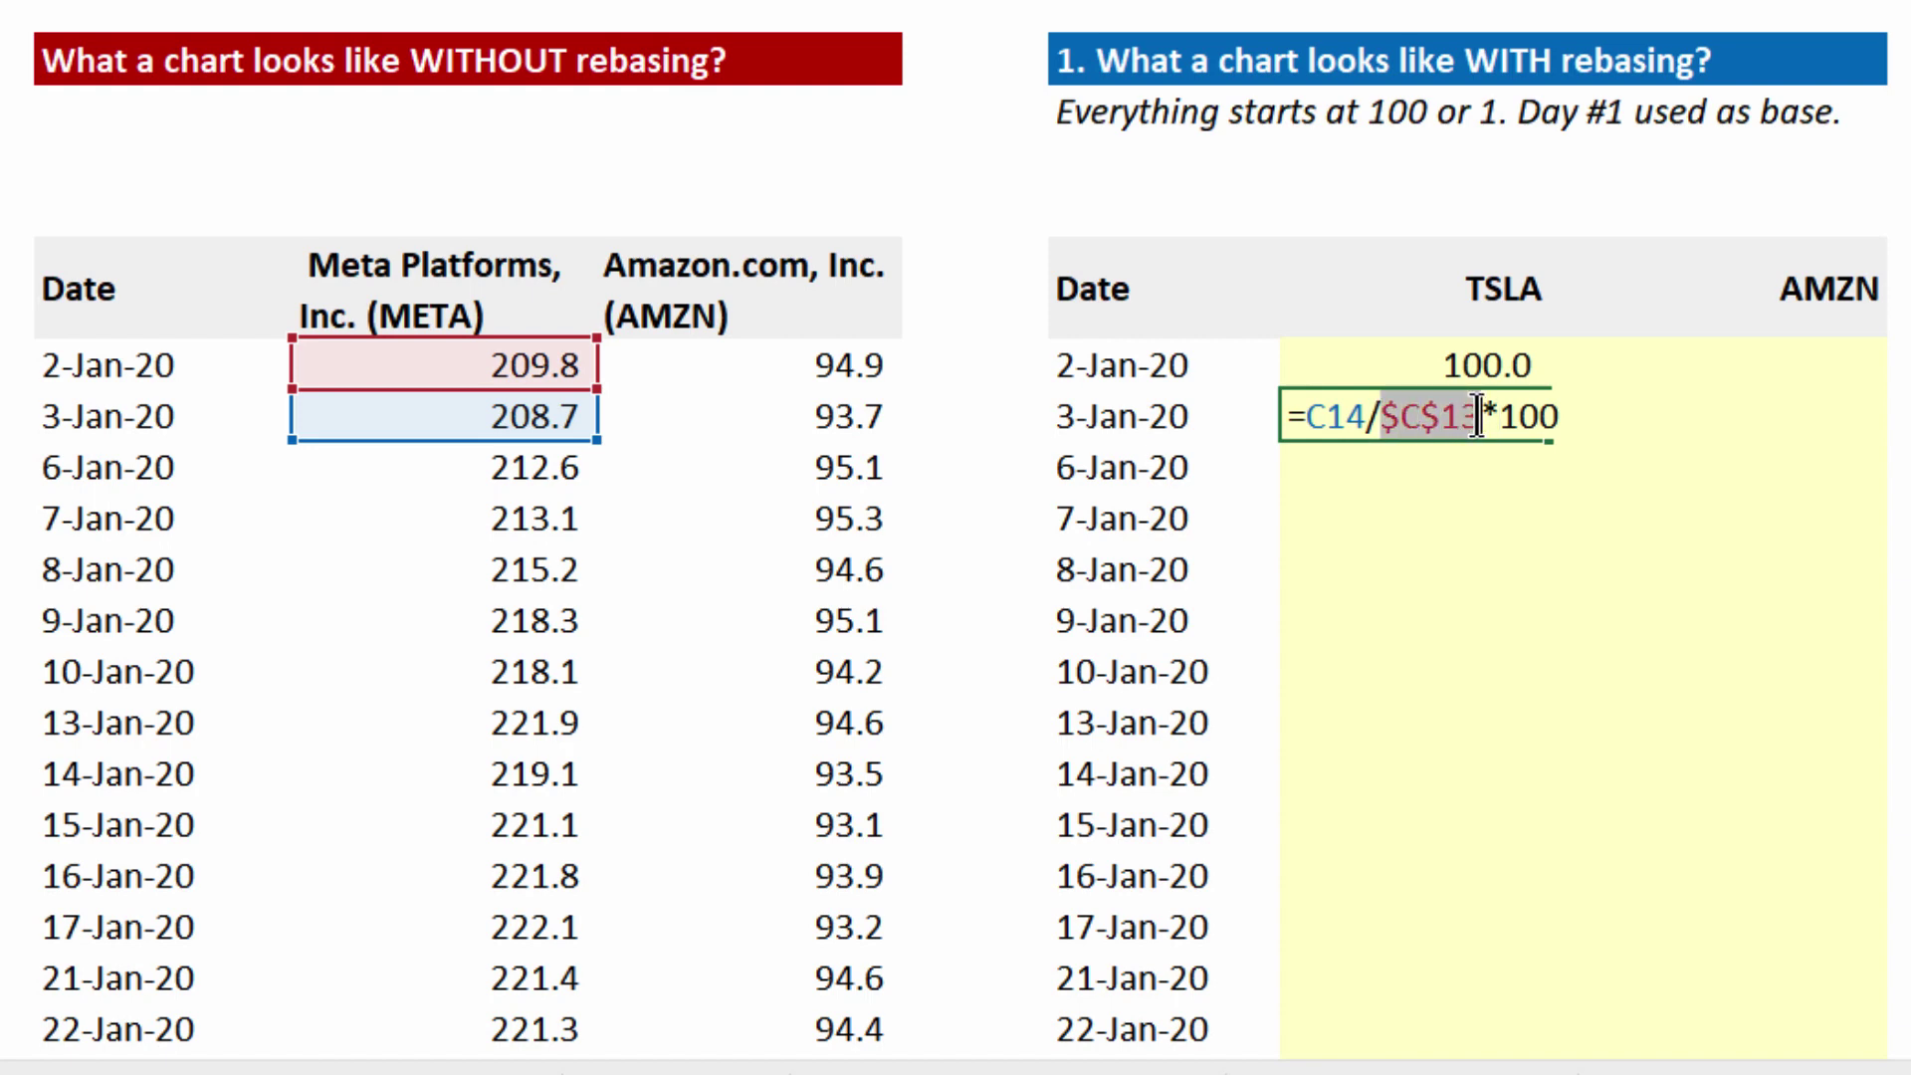
left_click_drag(1305, 418, 1368, 418)
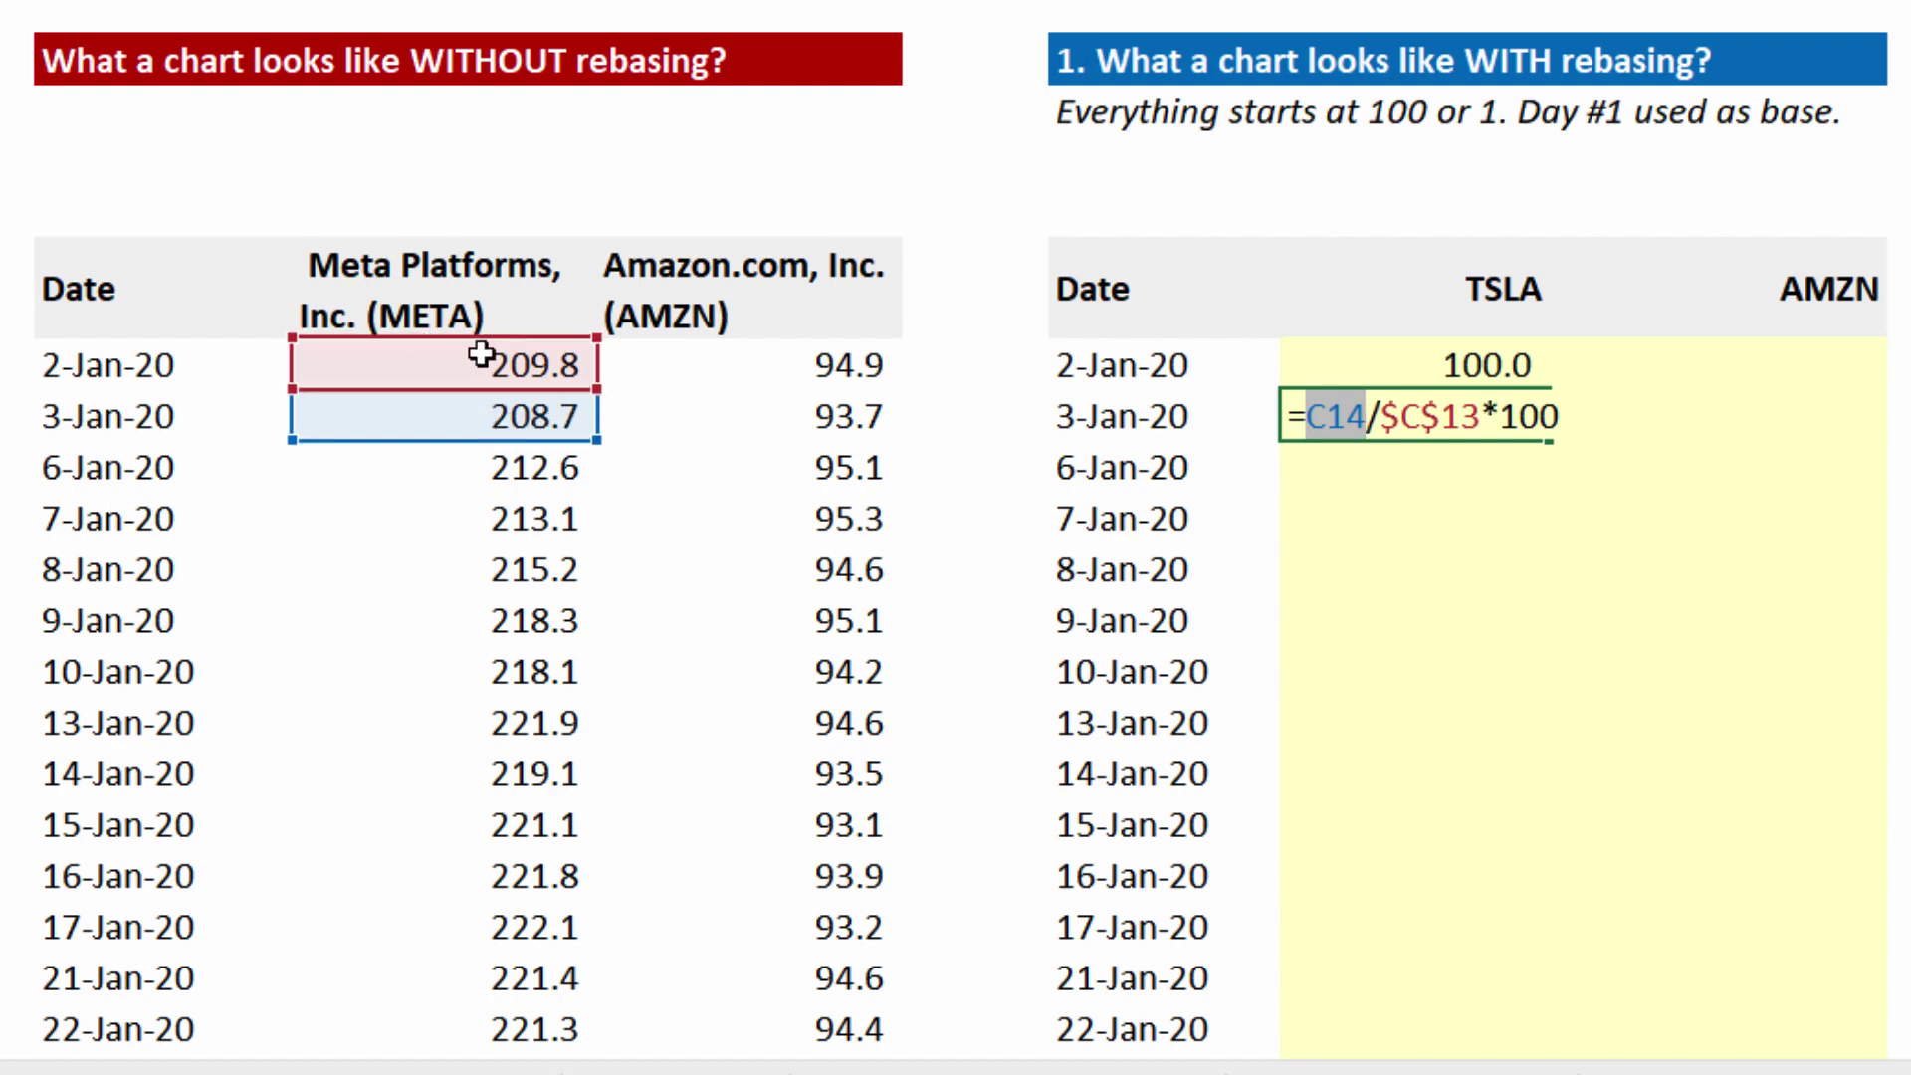
left_click(1315, 420)
left_click_drag(1315, 426, 1486, 428)
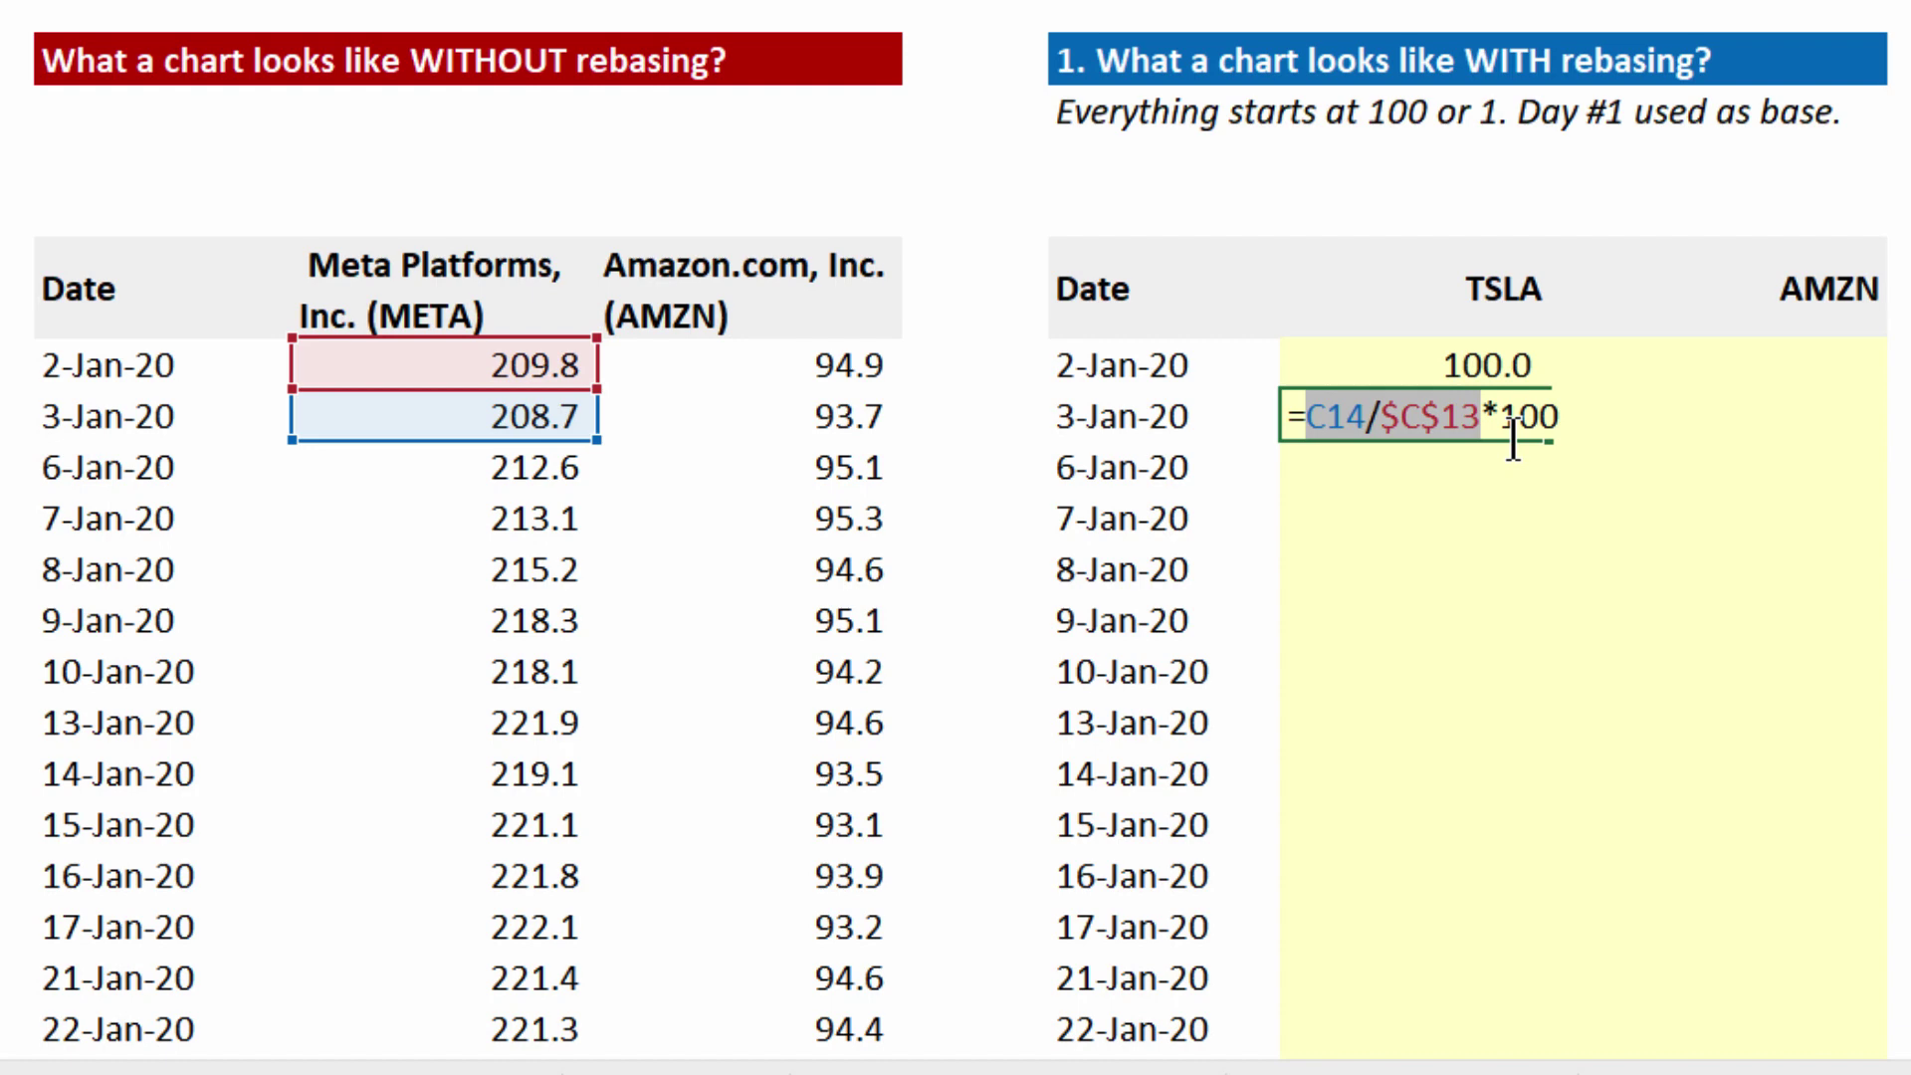
left_click_drag(1497, 418, 1565, 416)
key("ctrl+Return")
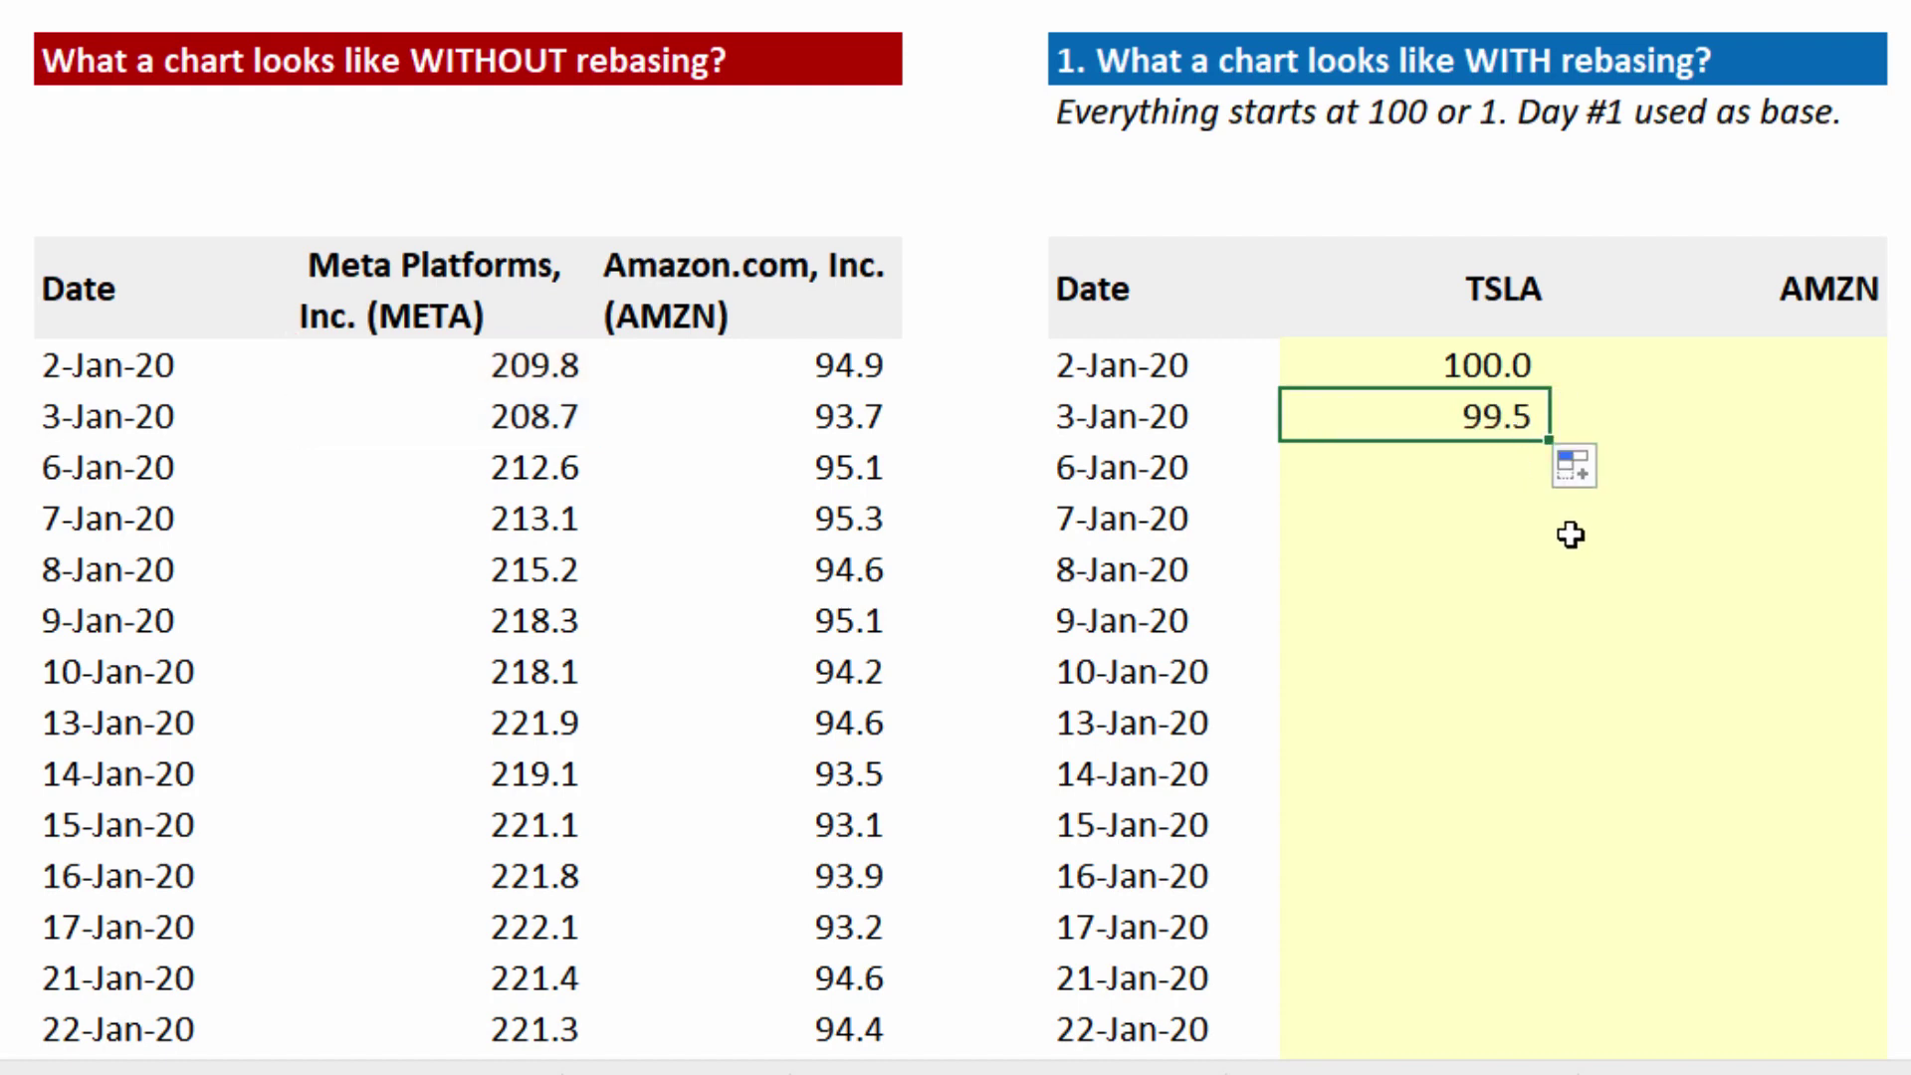
double_click(1544, 451)
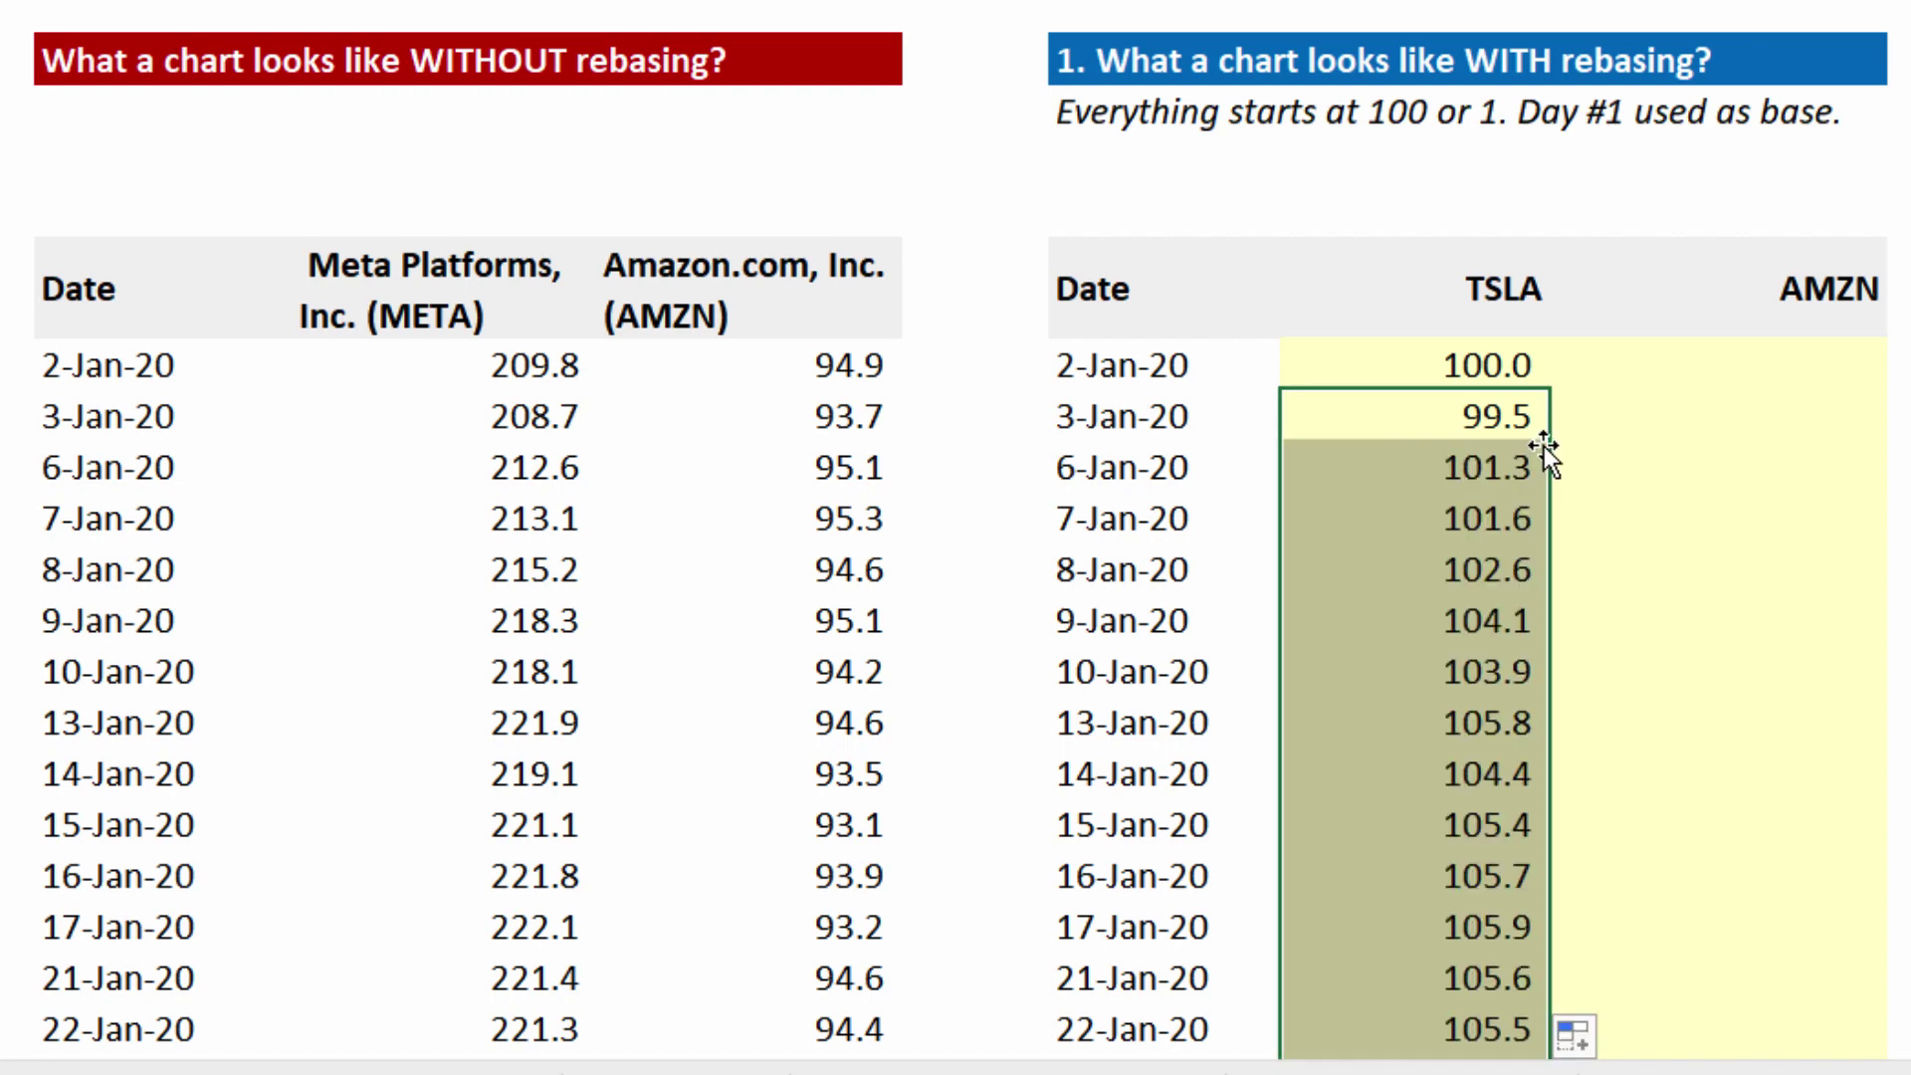
Enter the AMZN rebase formula dividing by the locked first-day Amazon price times 100, then fill it down.
left_click(1704, 347)
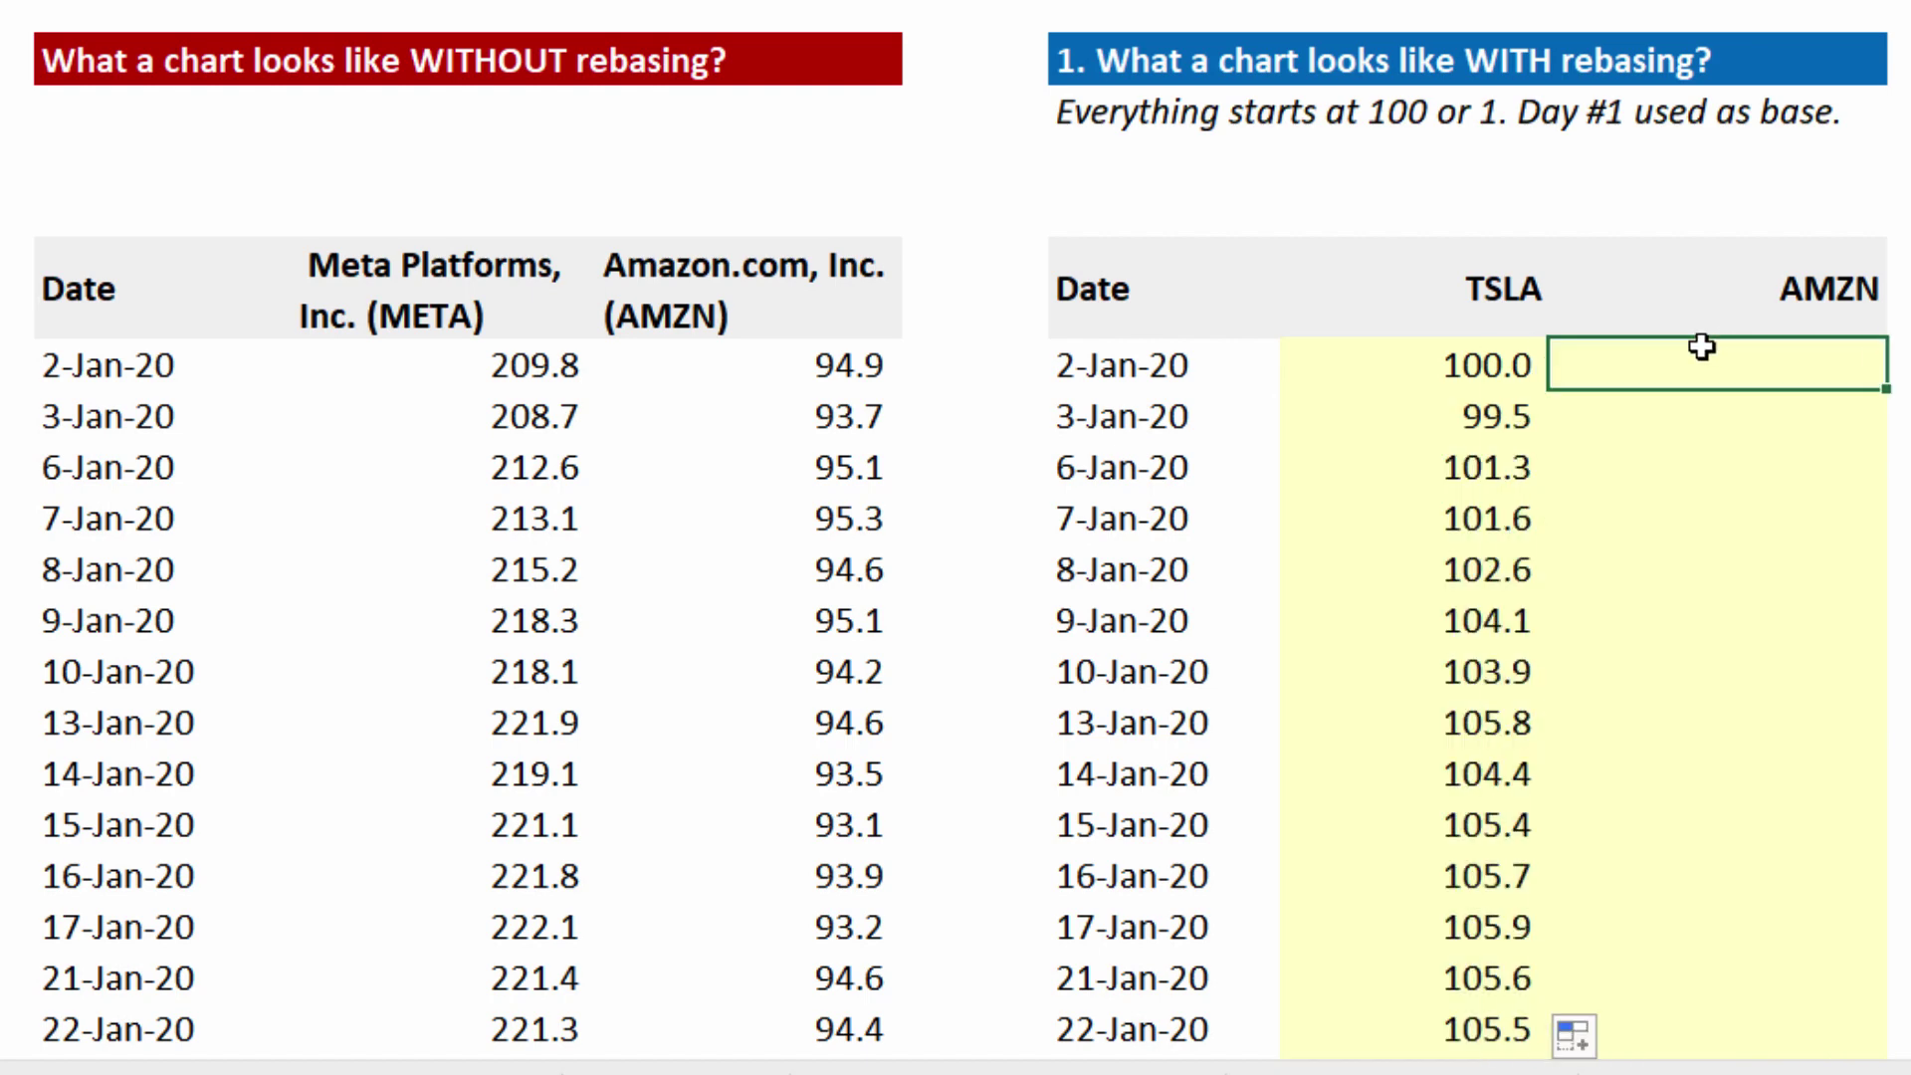
type("=")
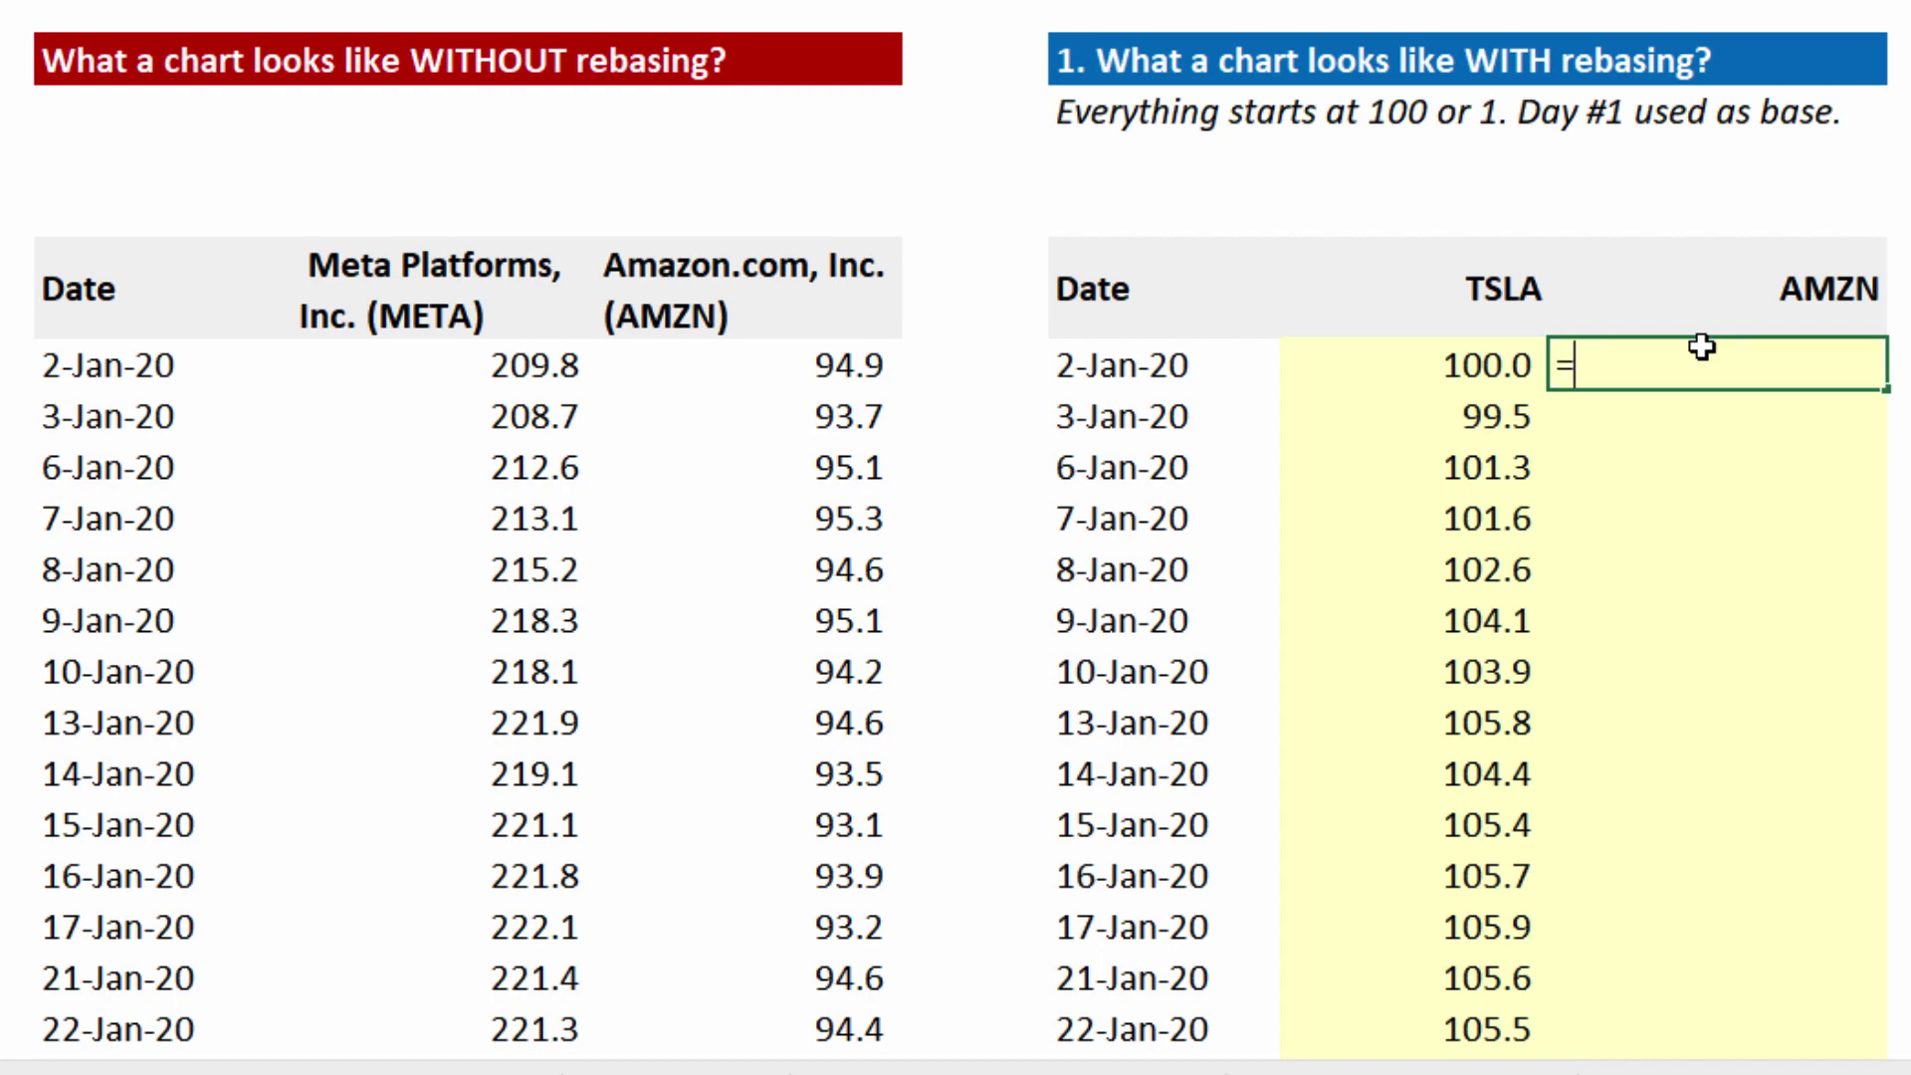
left_click(818, 367)
type("/")
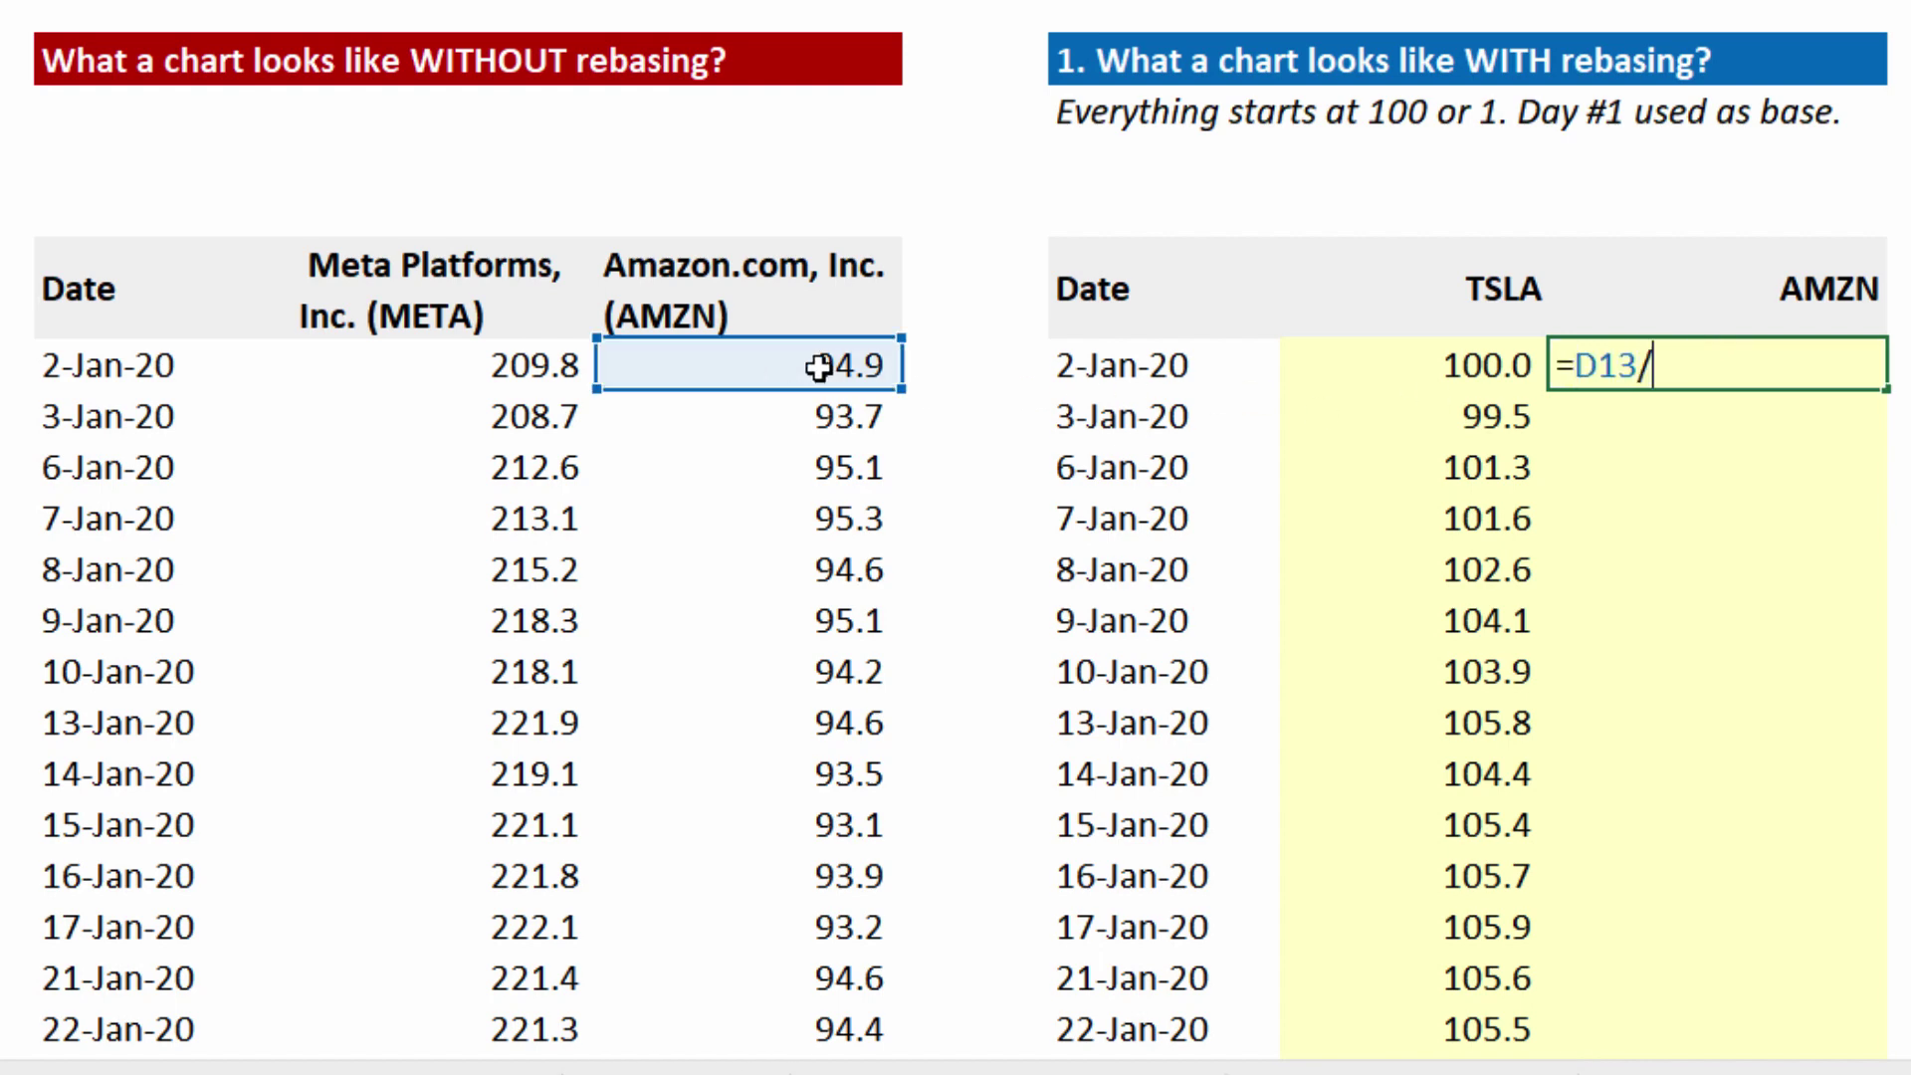
left_click(806, 366)
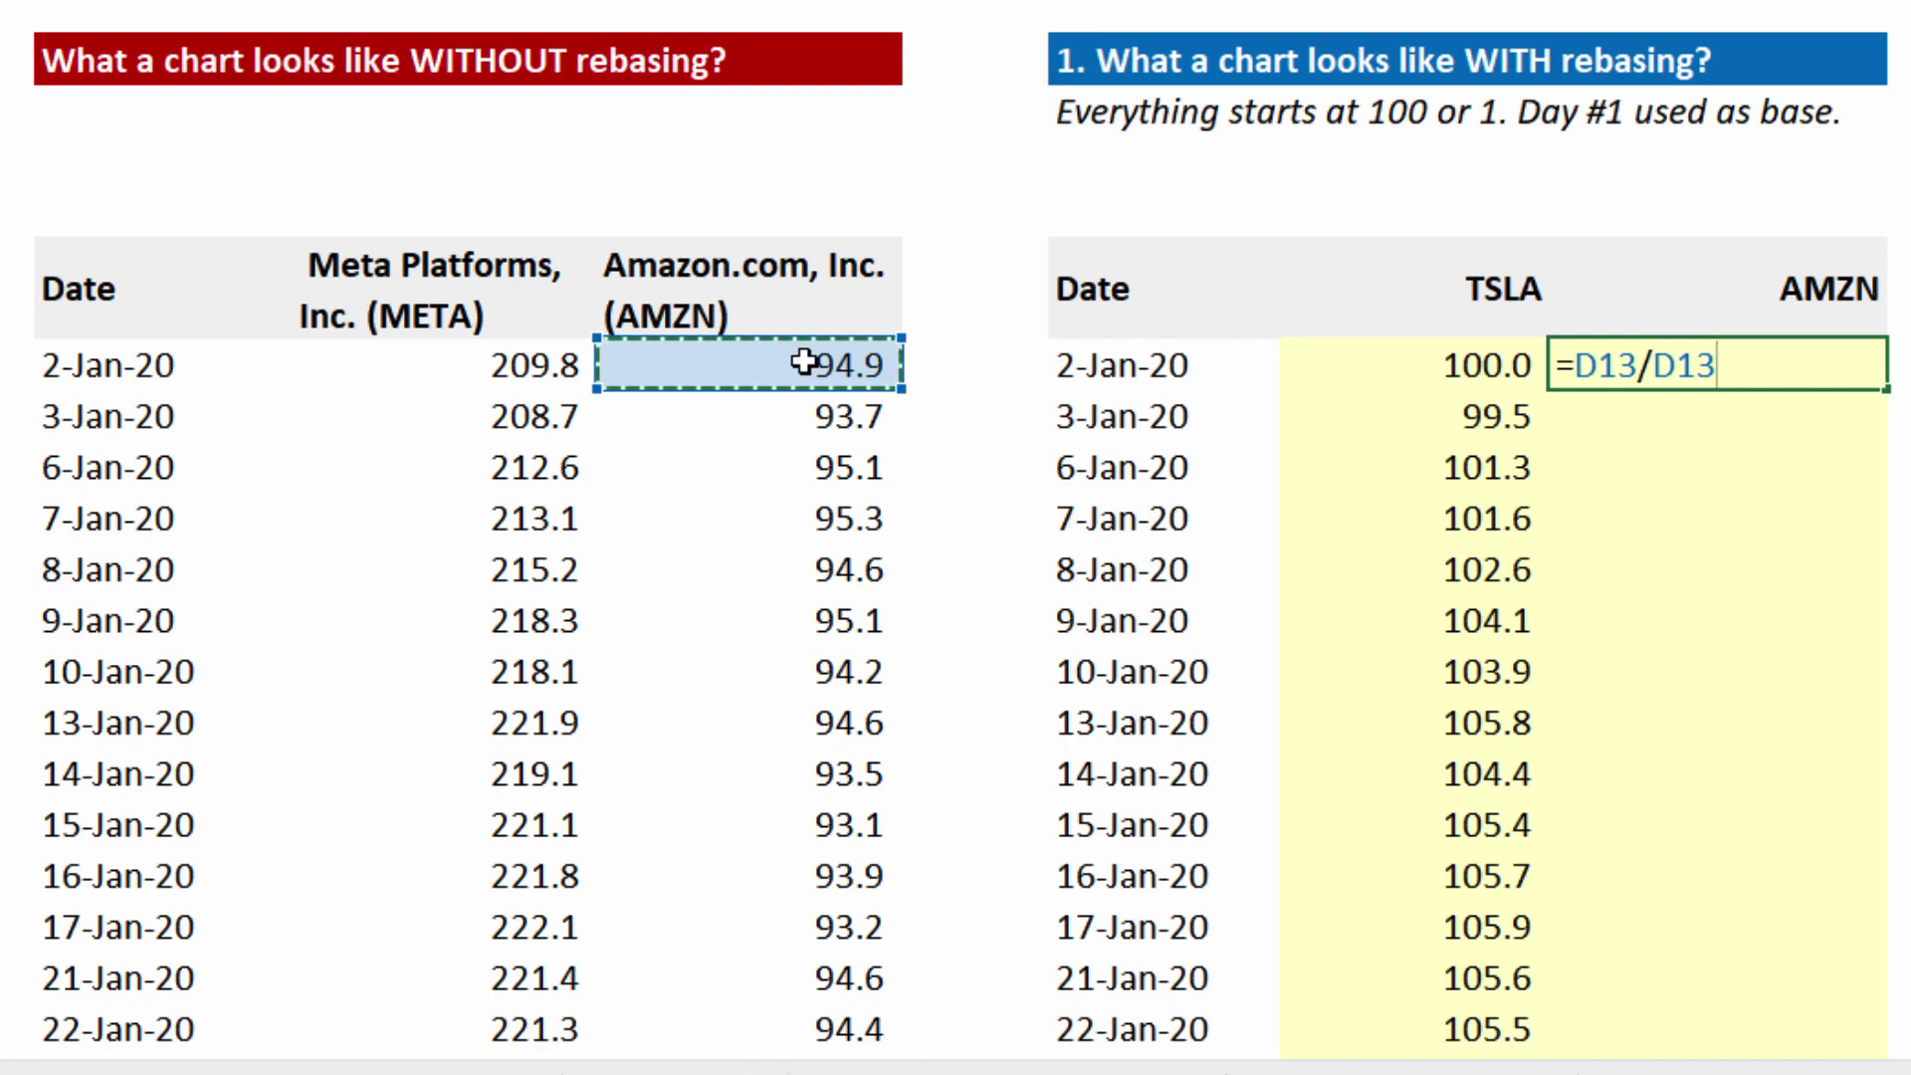
key("F4")
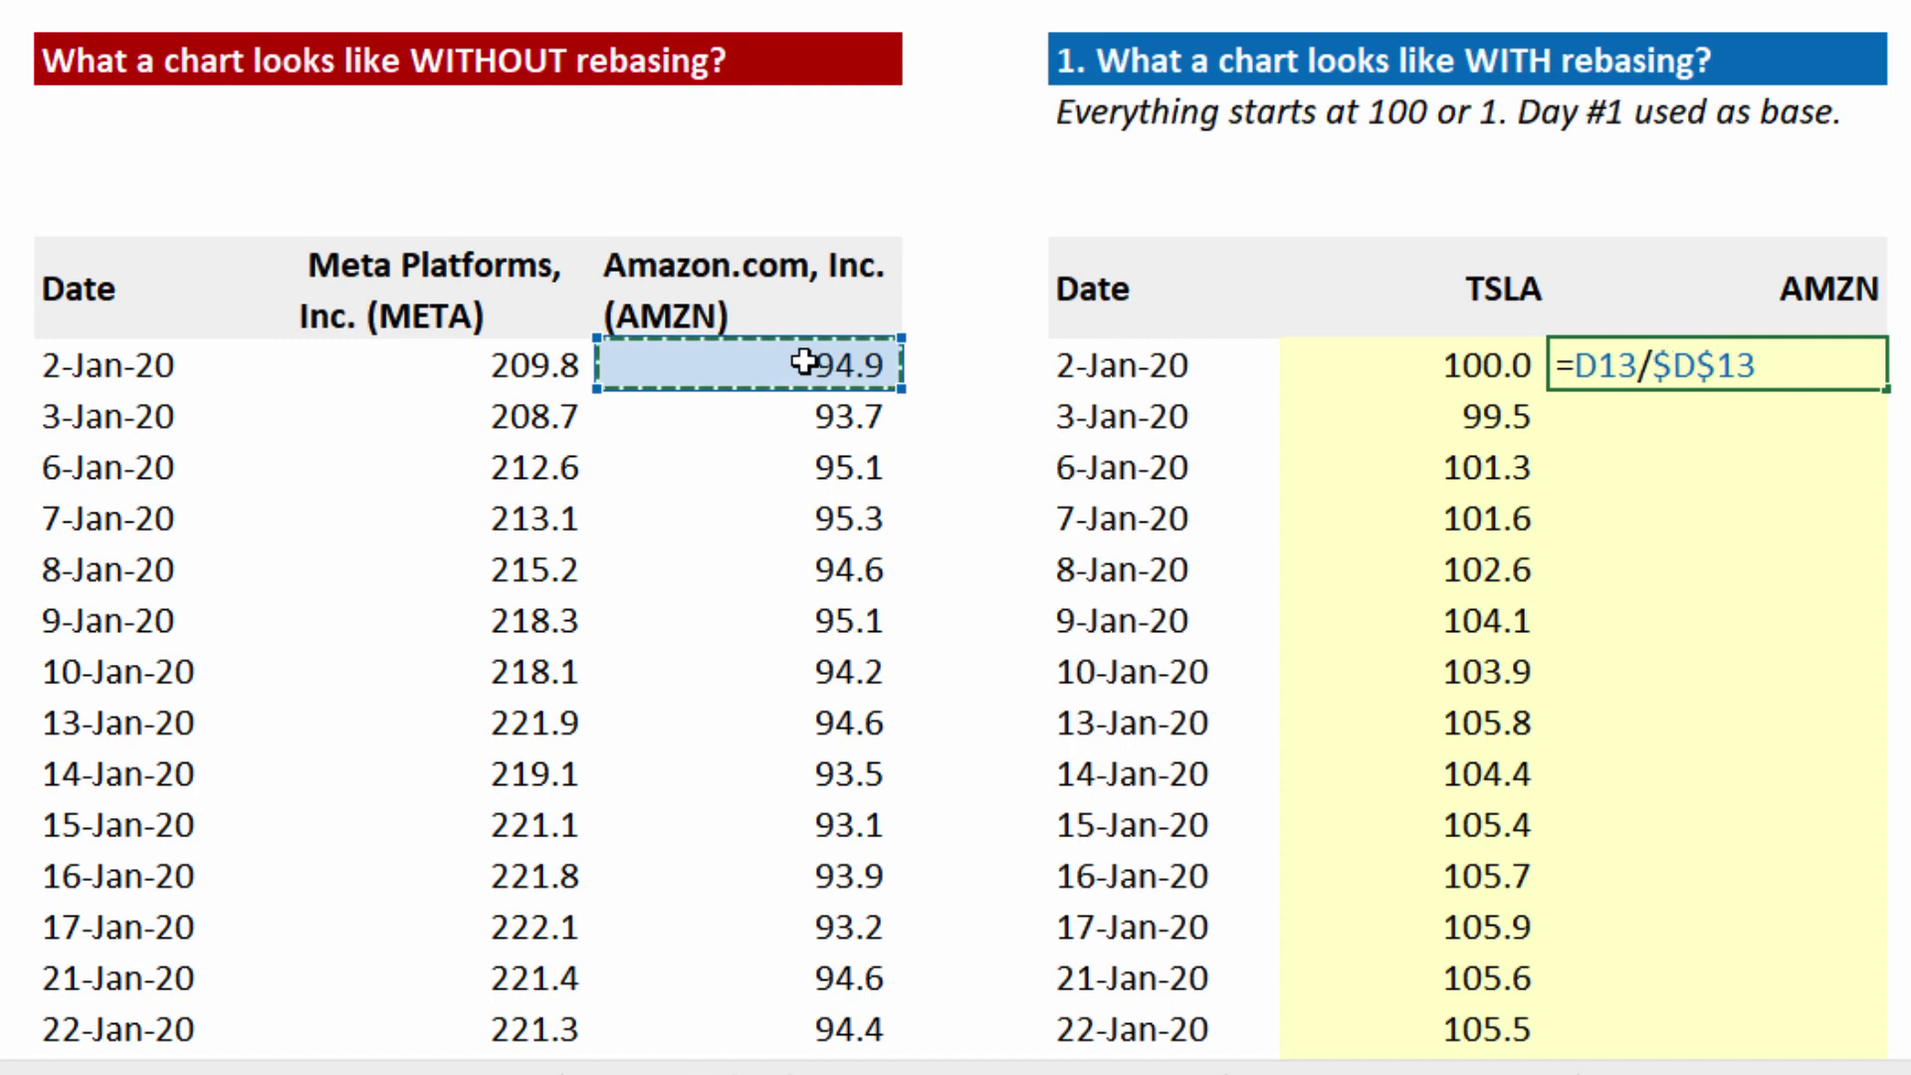
type("*100")
key("Tab")
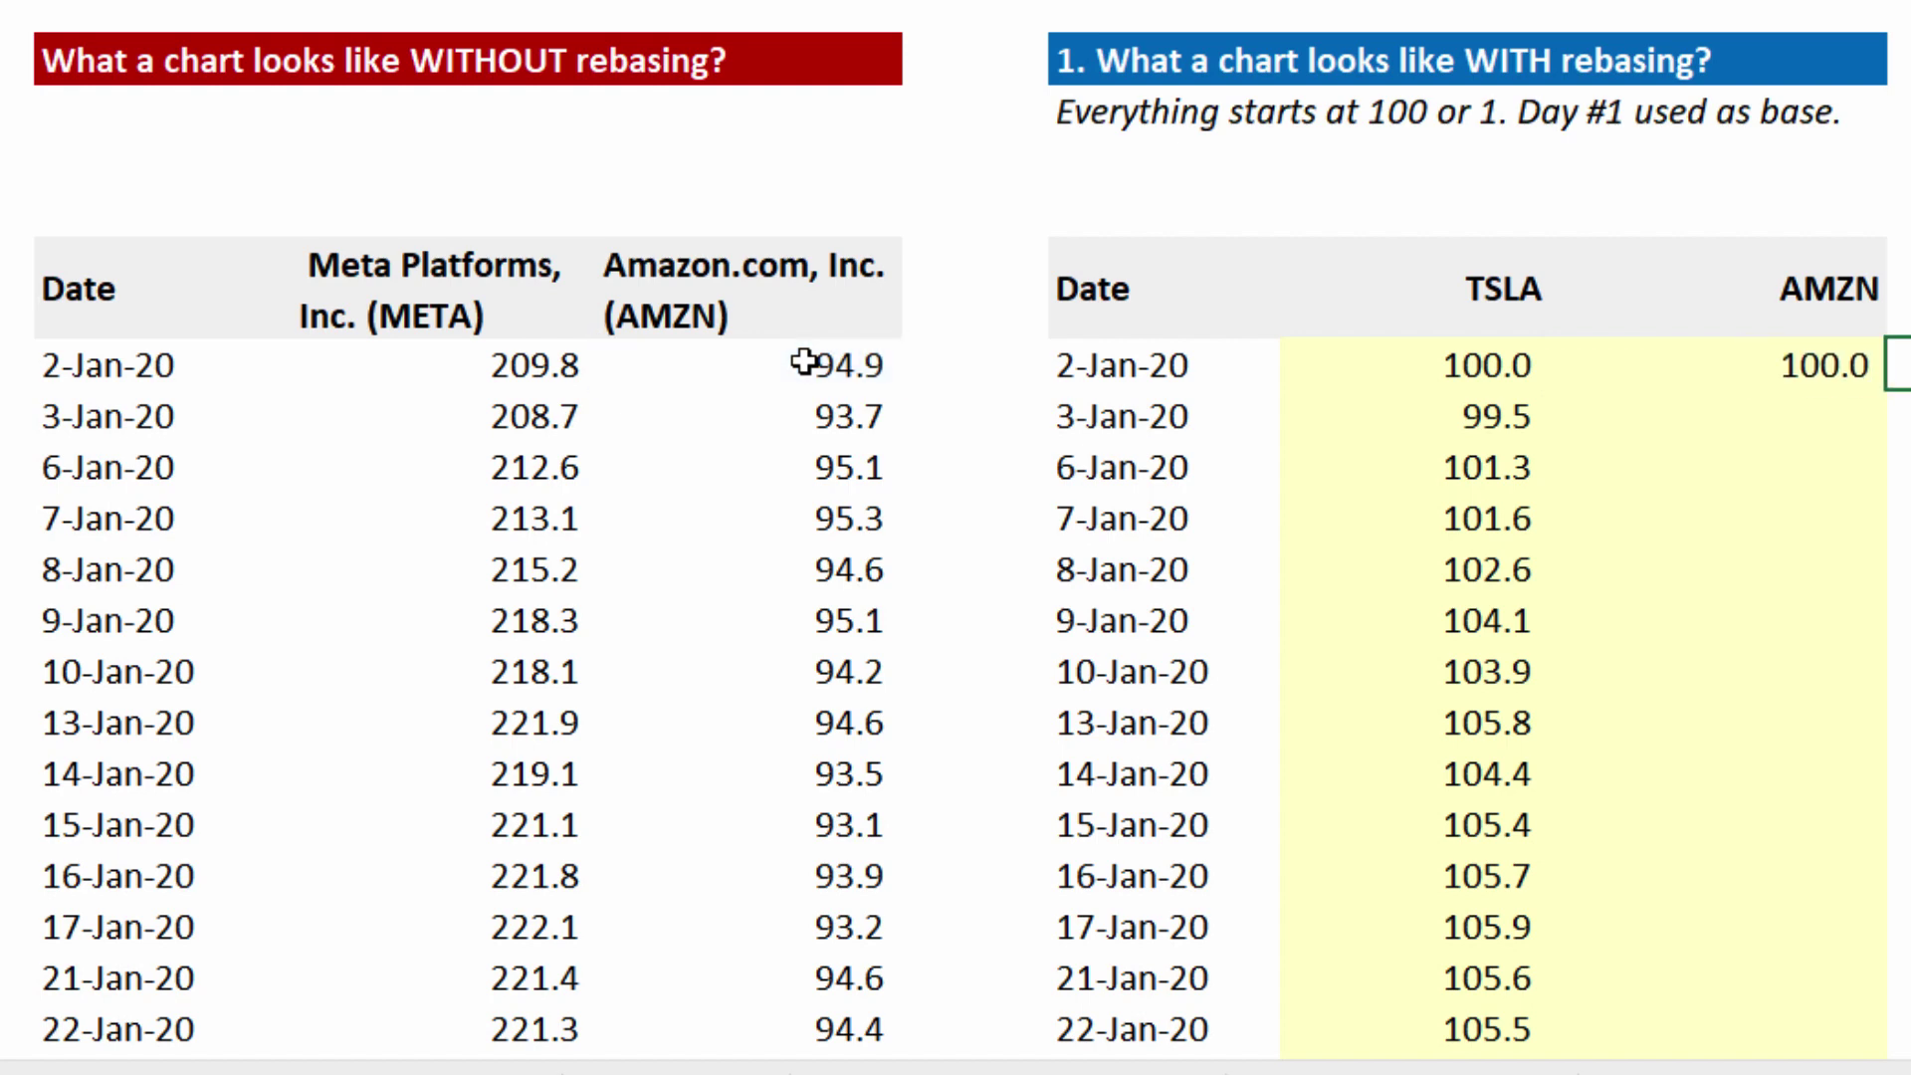
left_click(1815, 366)
double_click(1889, 392)
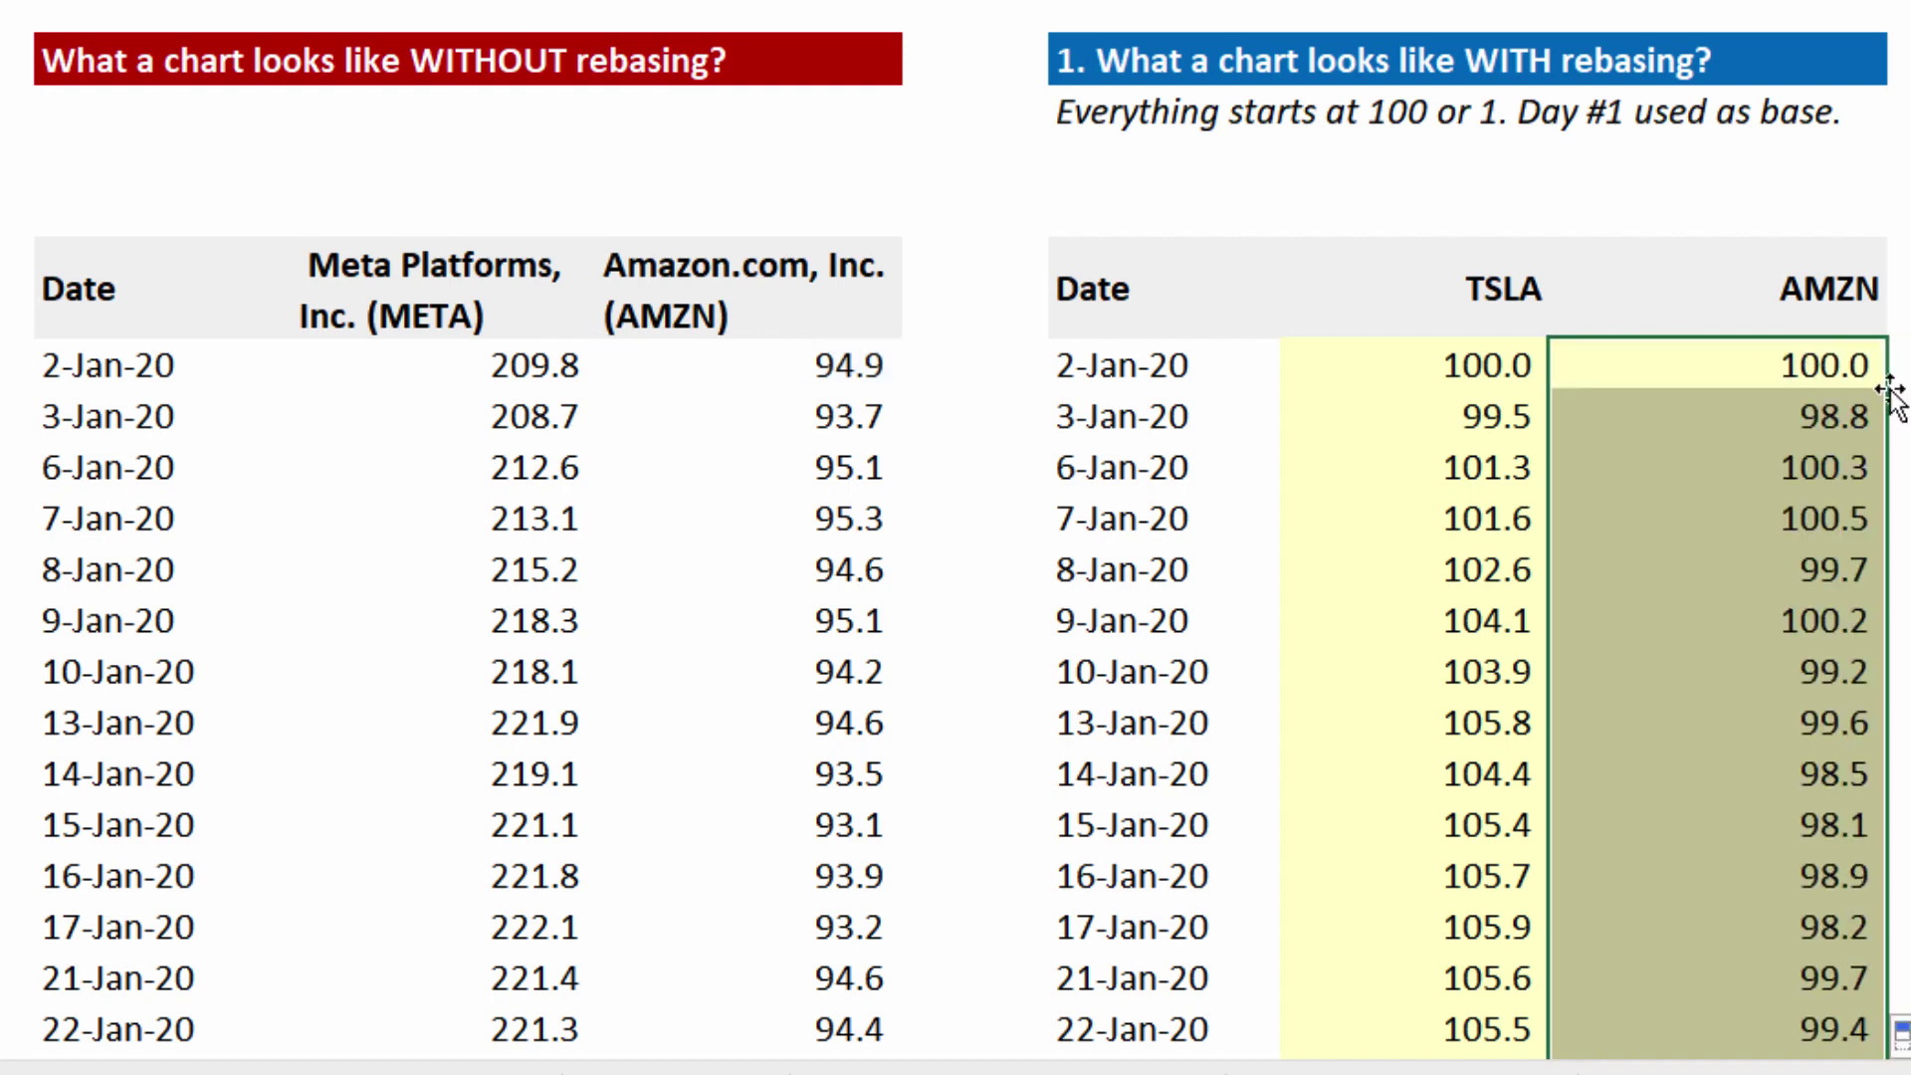
left_click(1796, 456)
Bold both 2-Jan-20 base values of 100.0 and select the whole rebased table.
left_click_drag(1481, 357, 1748, 367)
key("ctrl+b")
left_click(1689, 512)
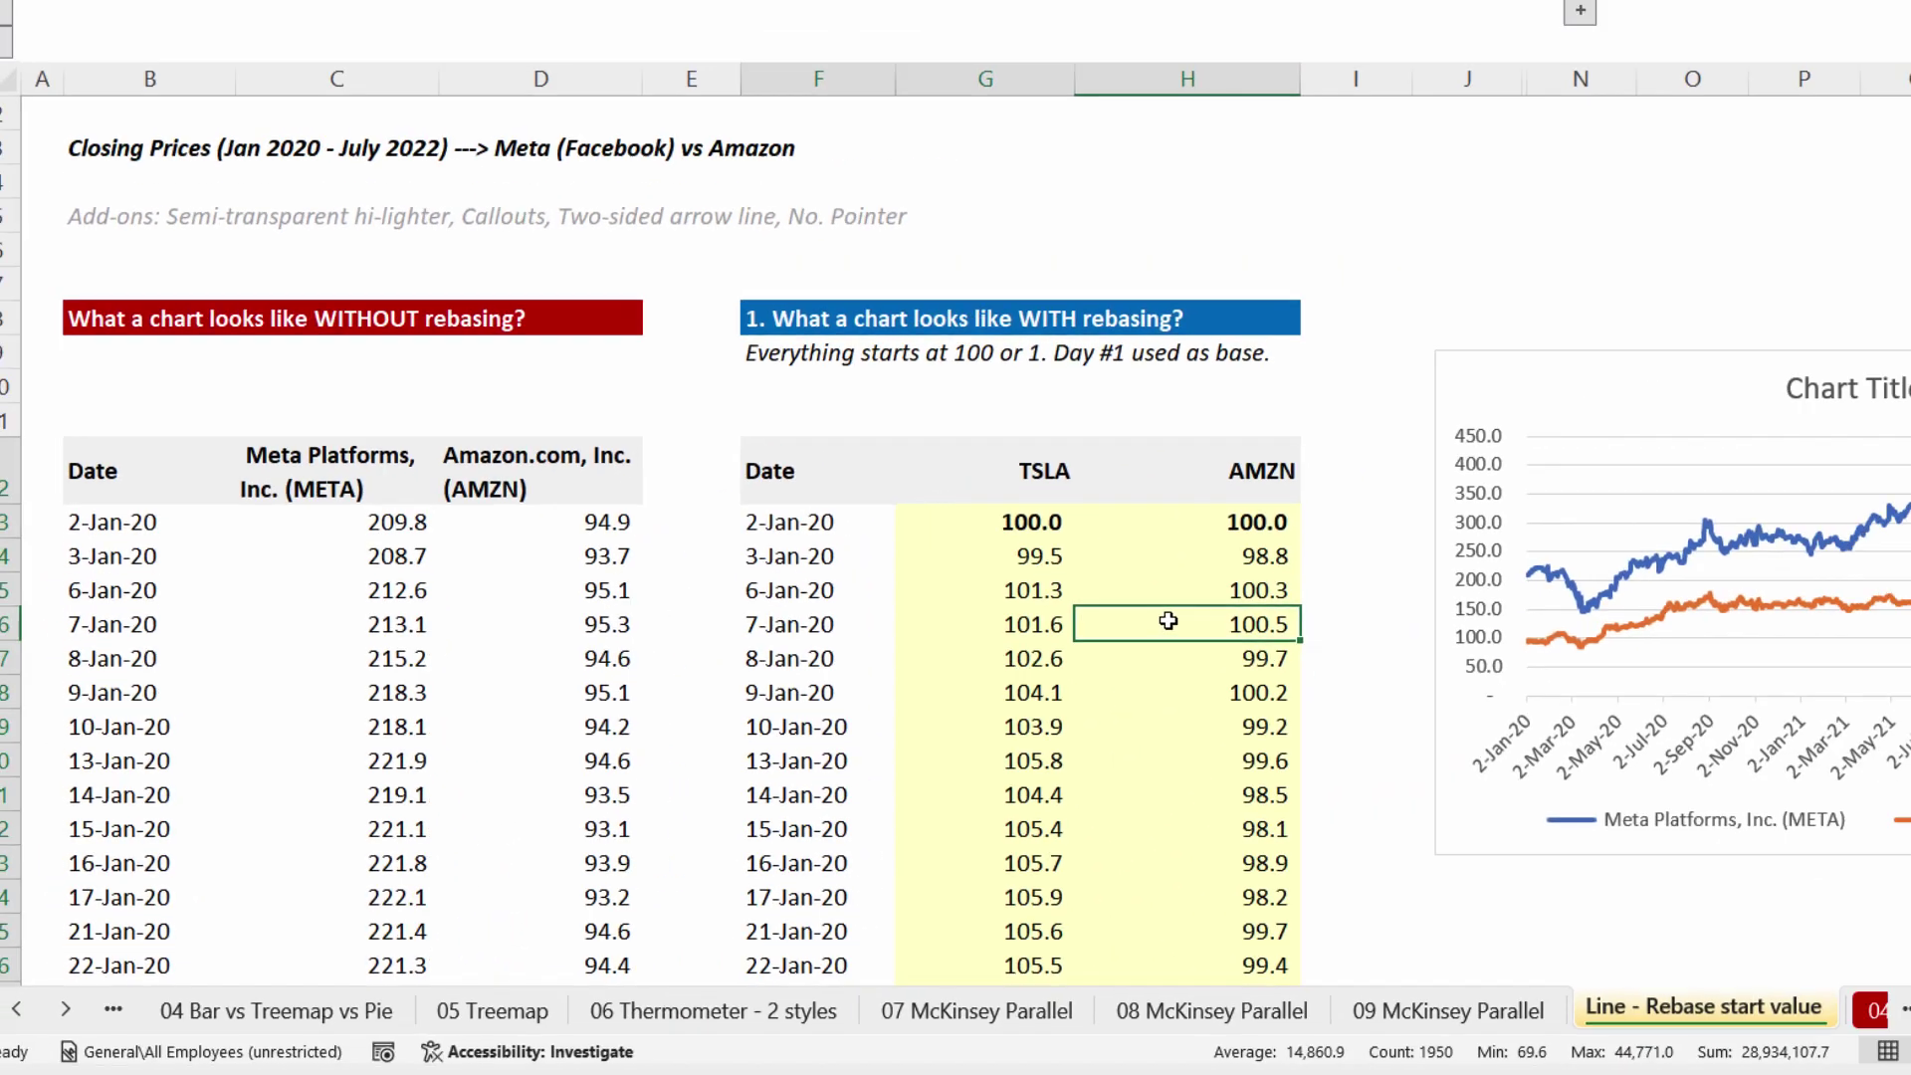
key("ctrl+a")
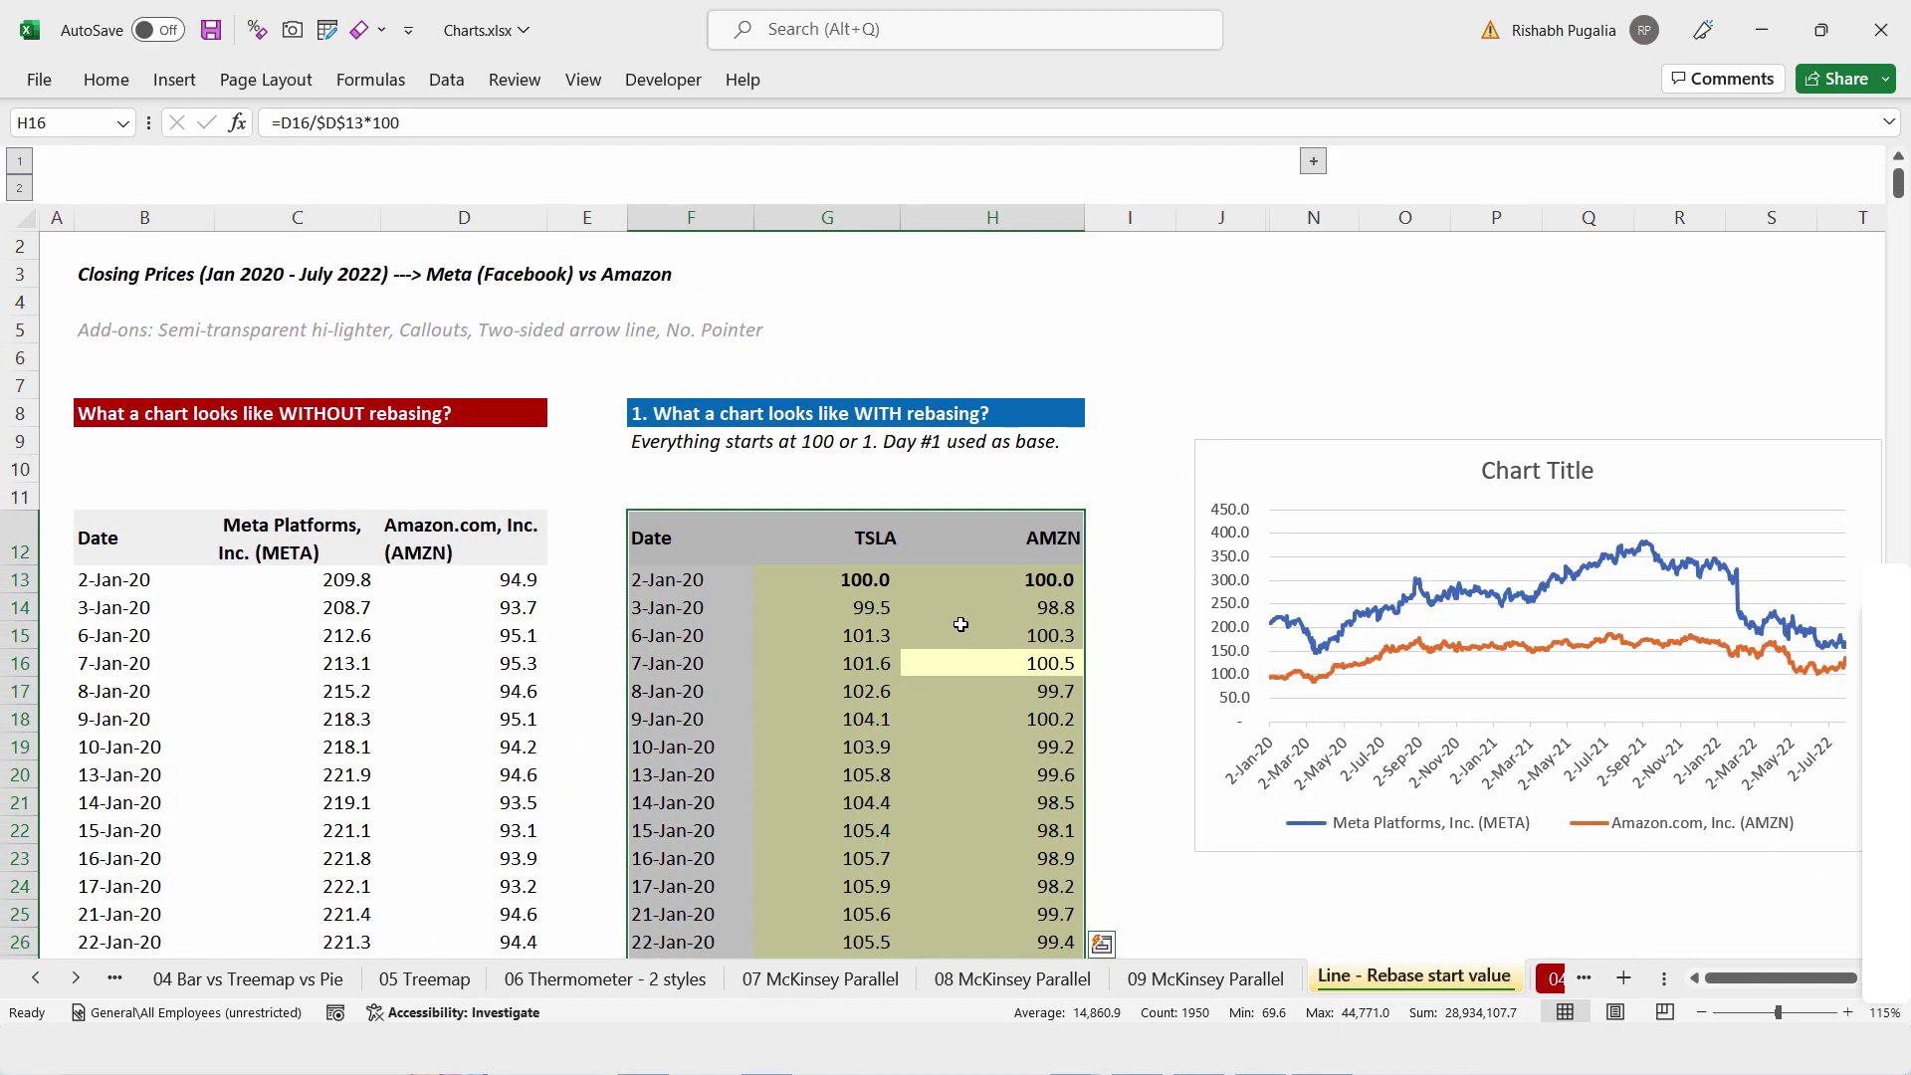
Insert a 2-D line chart of the rebased TSLA and AMZN series and stretch it wider.
left_click(175, 80)
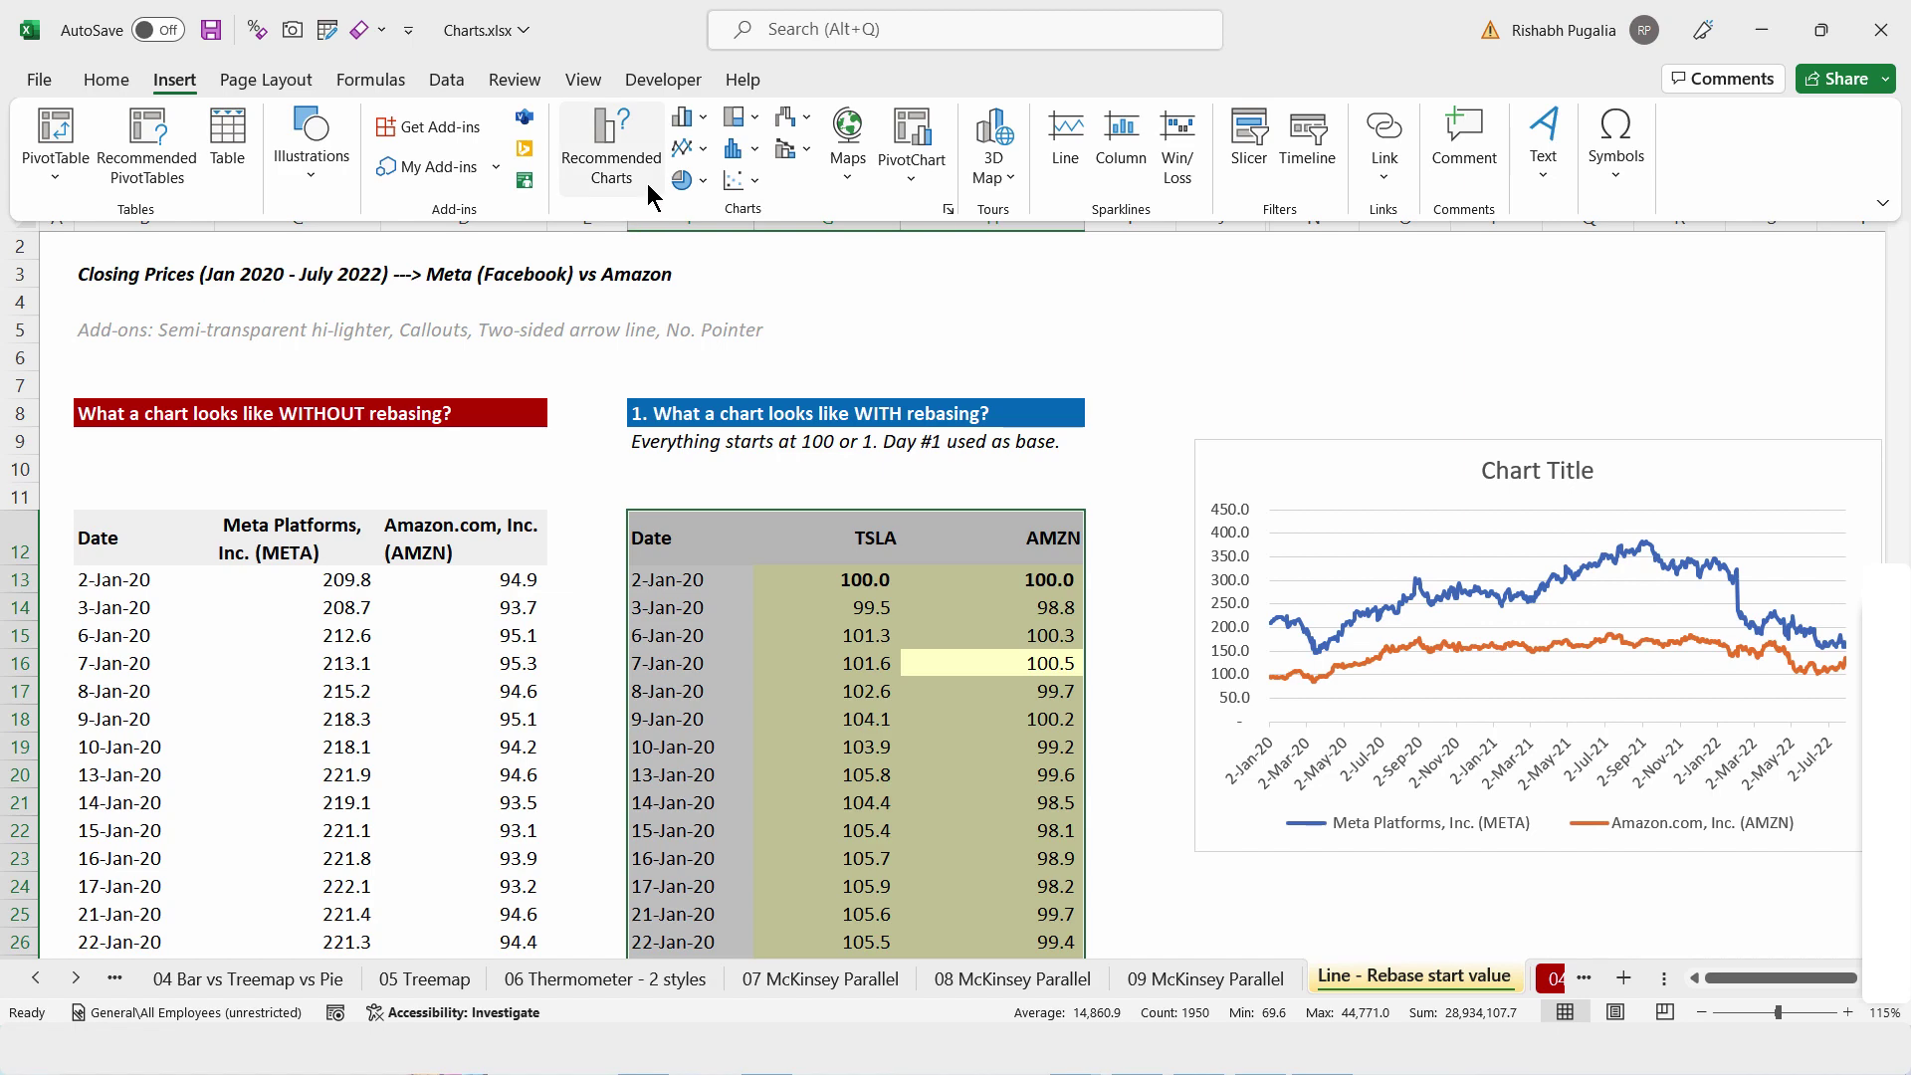
left_click(684, 147)
left_click(706, 238)
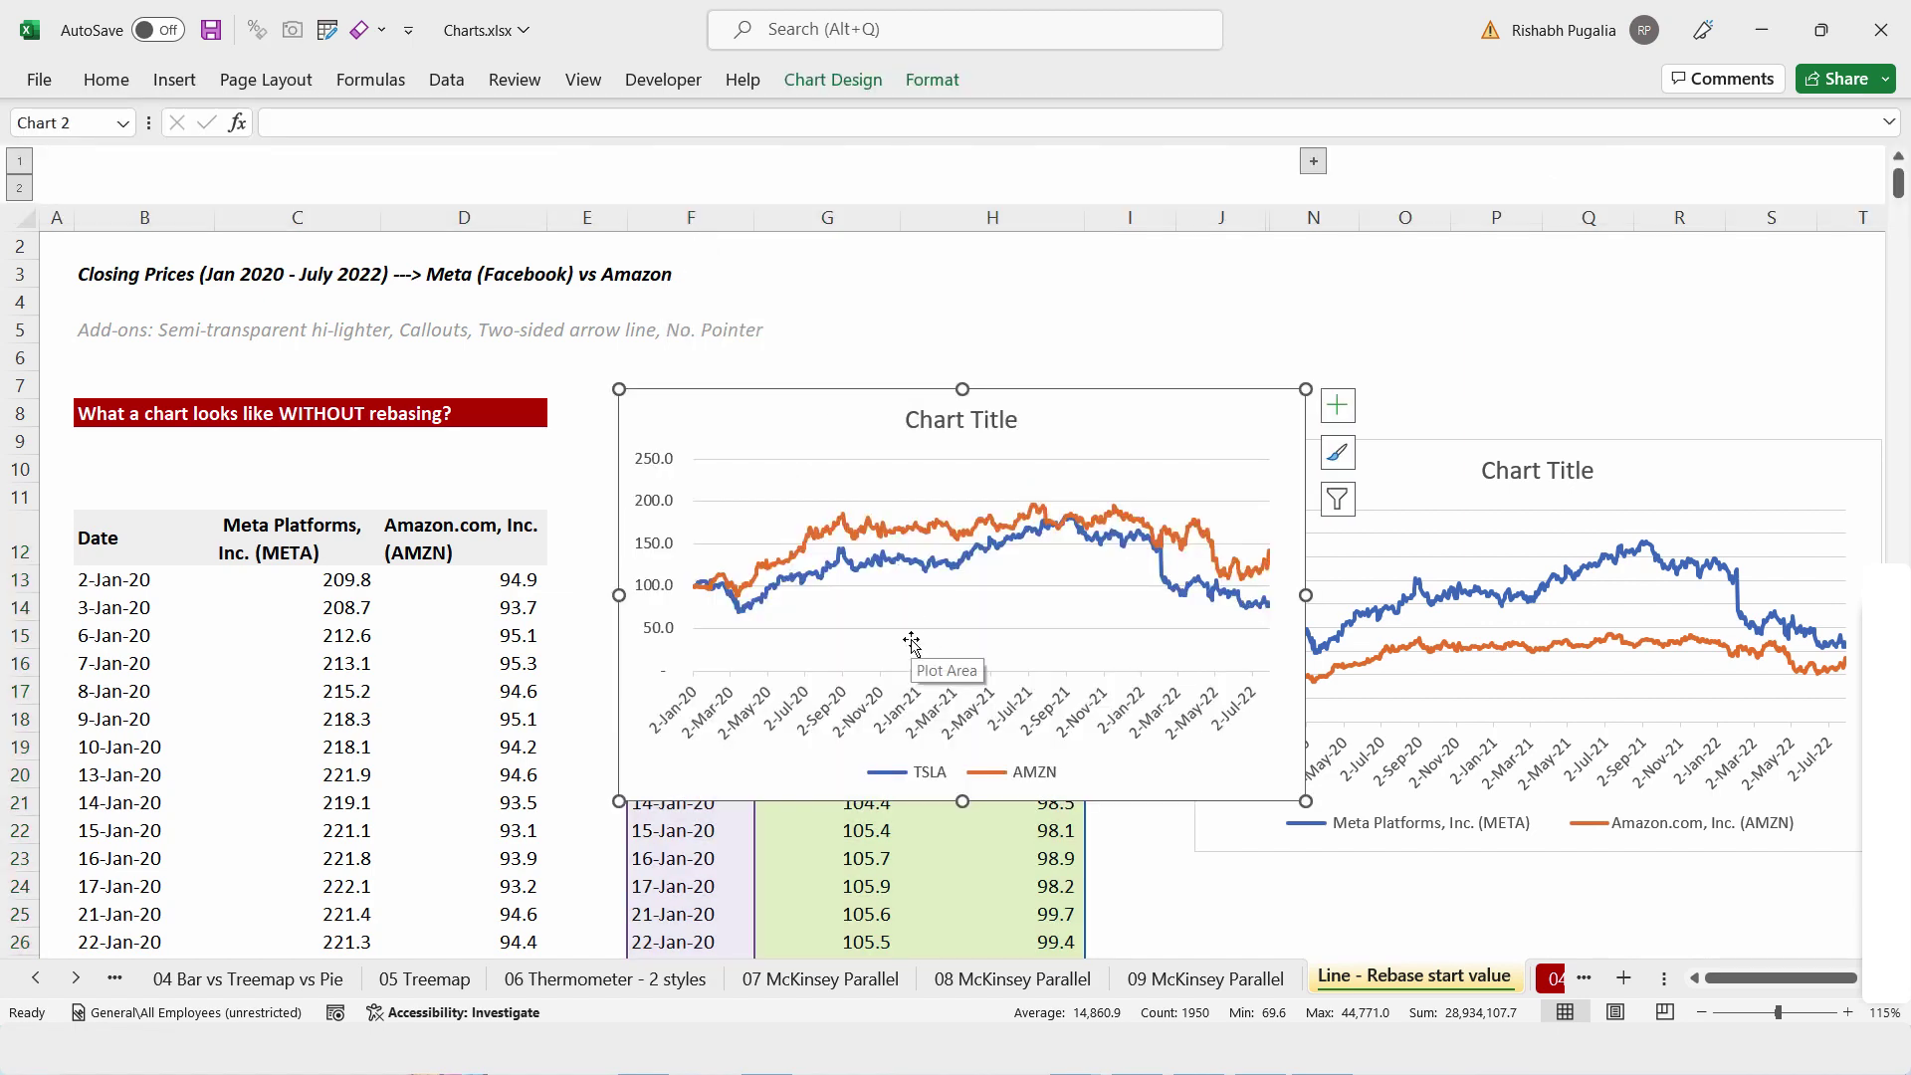
left_click_drag(619, 800, 304, 866)
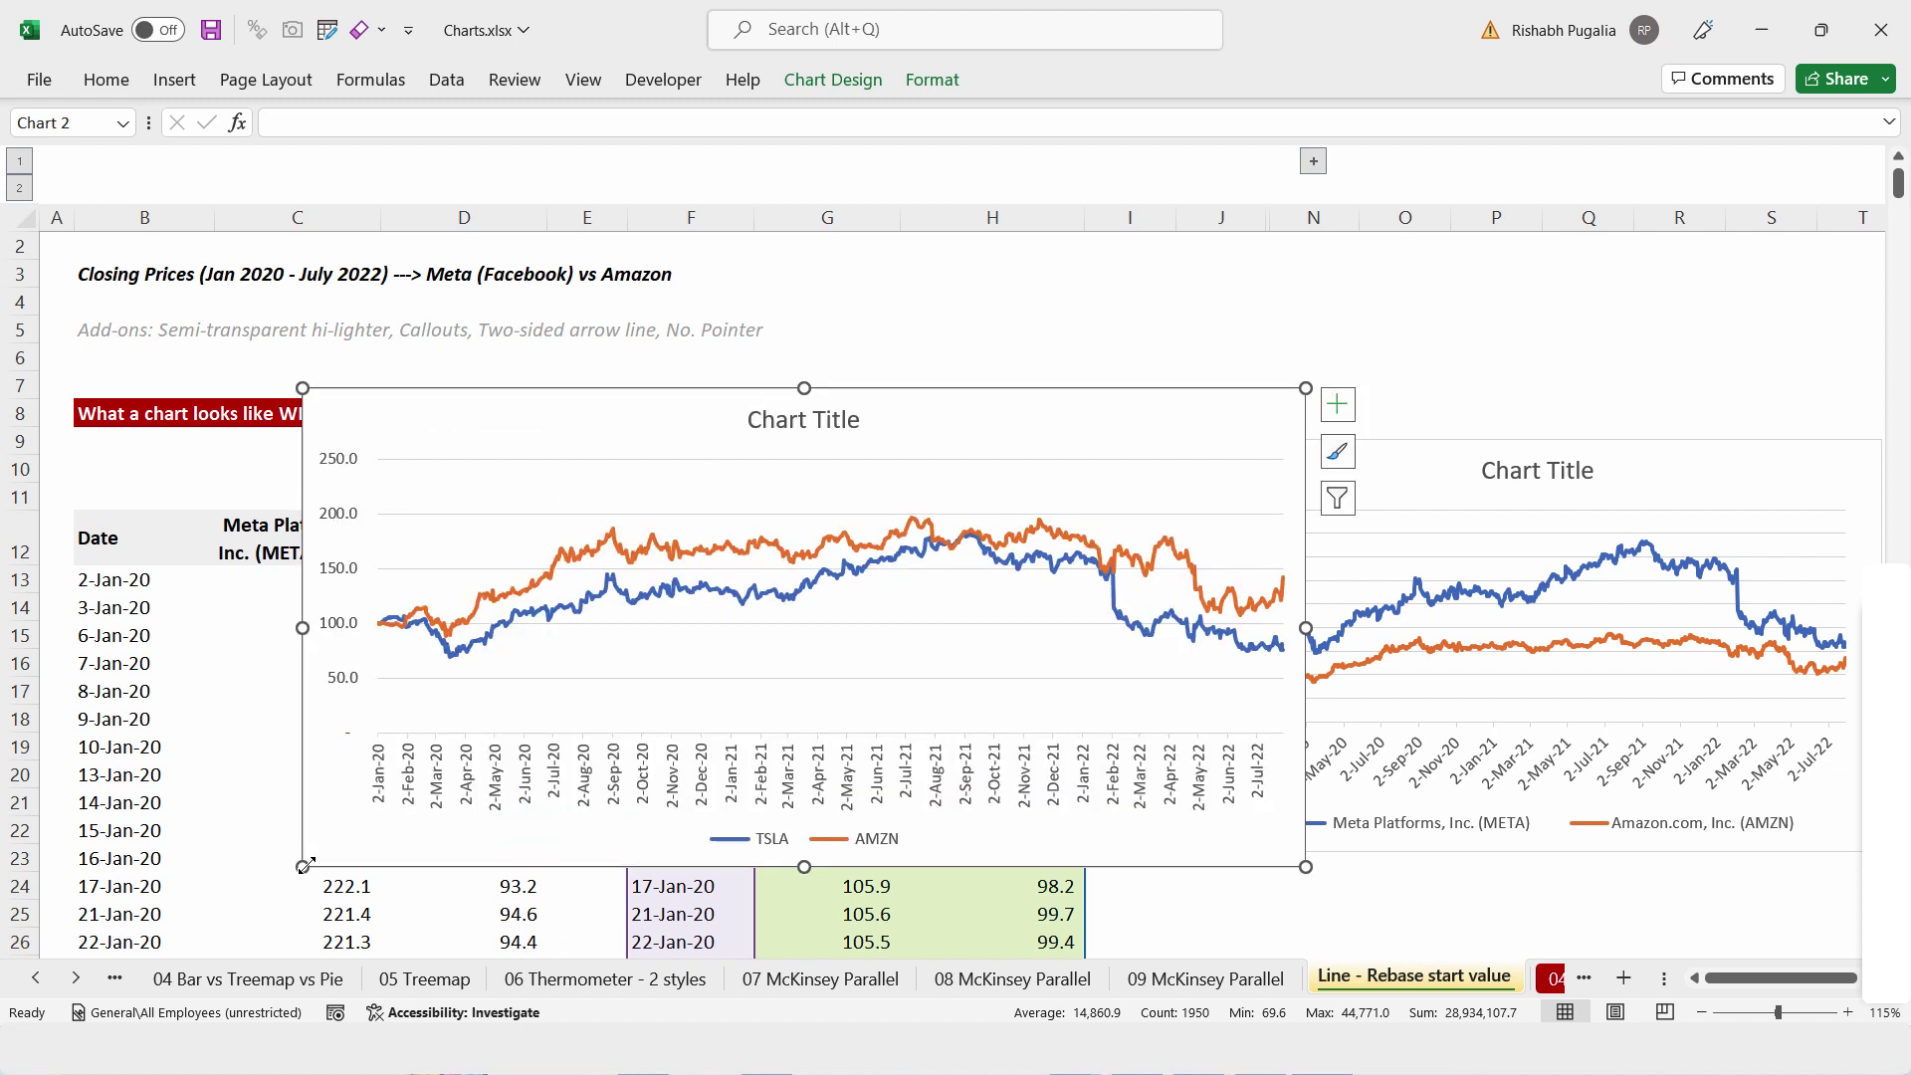
left_click_drag(1277, 600, 1282, 562)
Rename the TSLA header to META and move the rebased chart up near the top of the sheet.
key("ctrl+z")
key("ctrl+z")
left_click(834, 514)
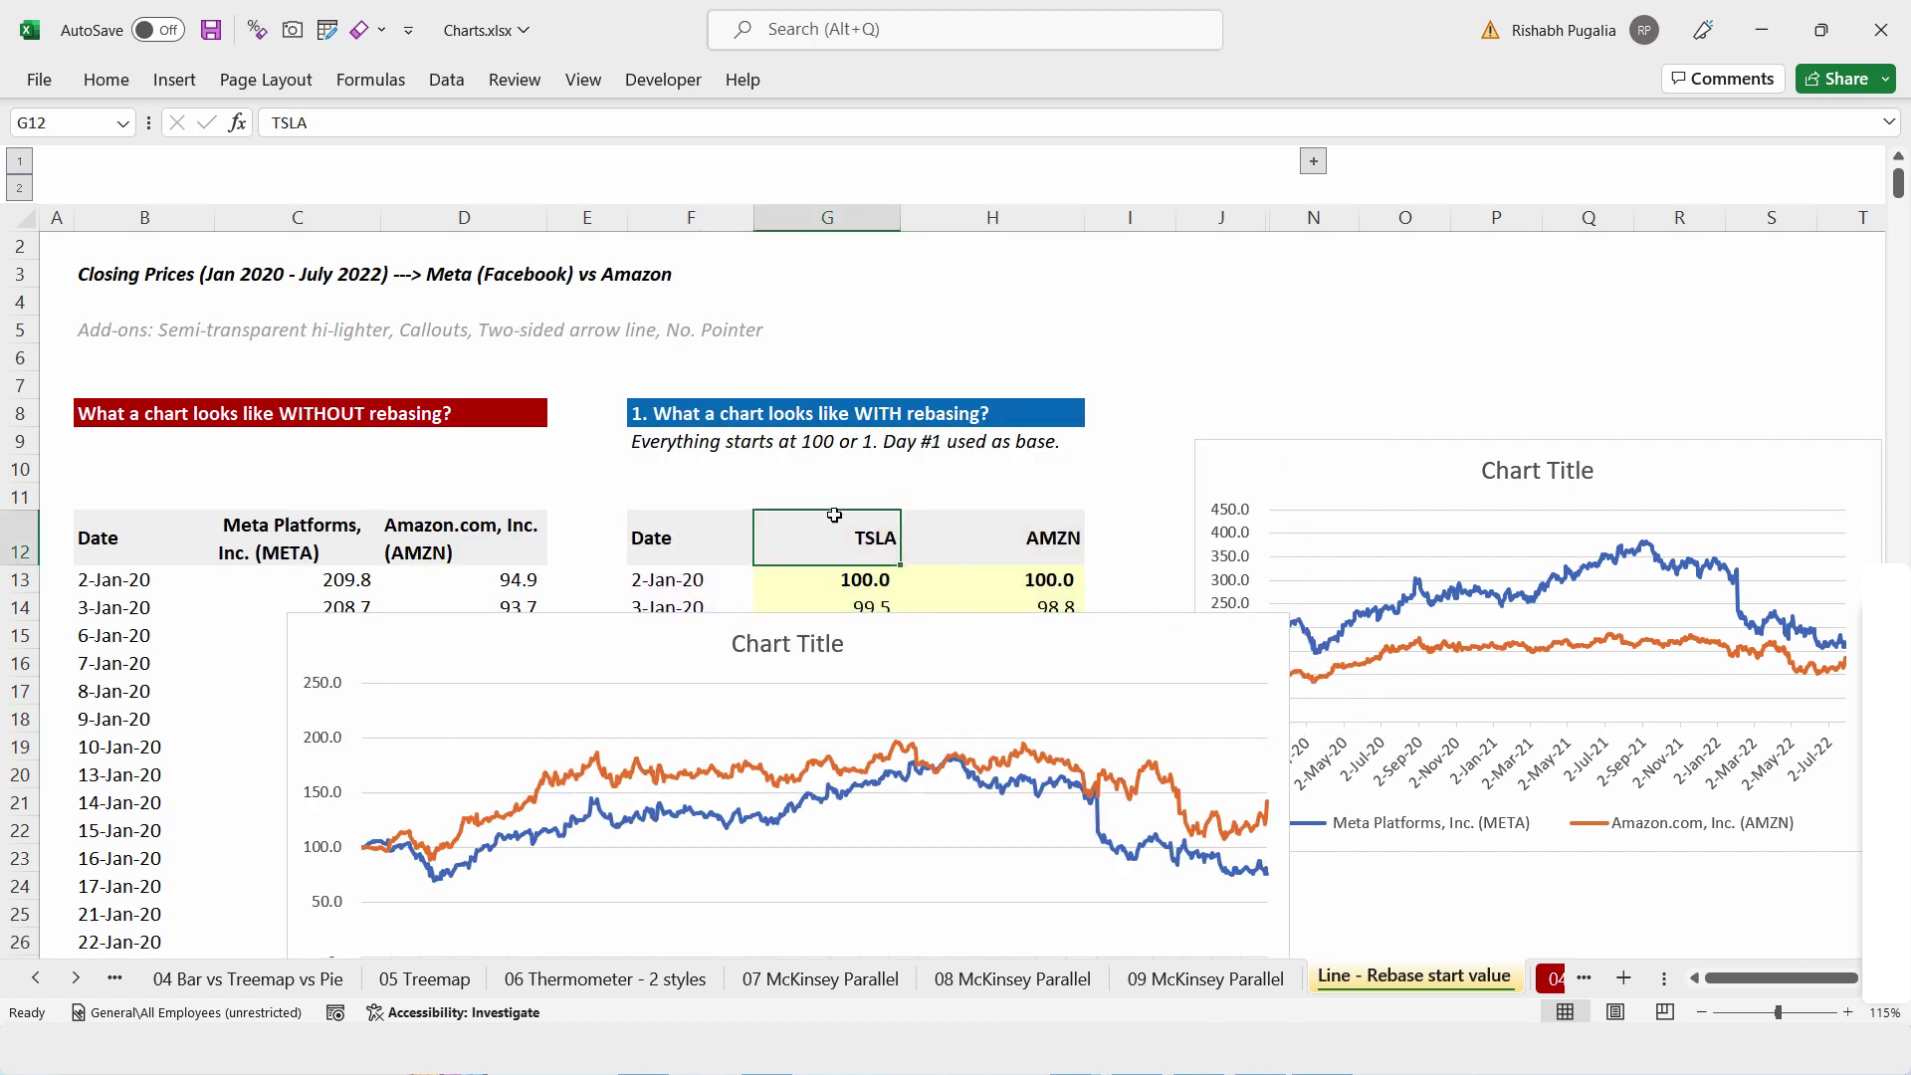
type("META")
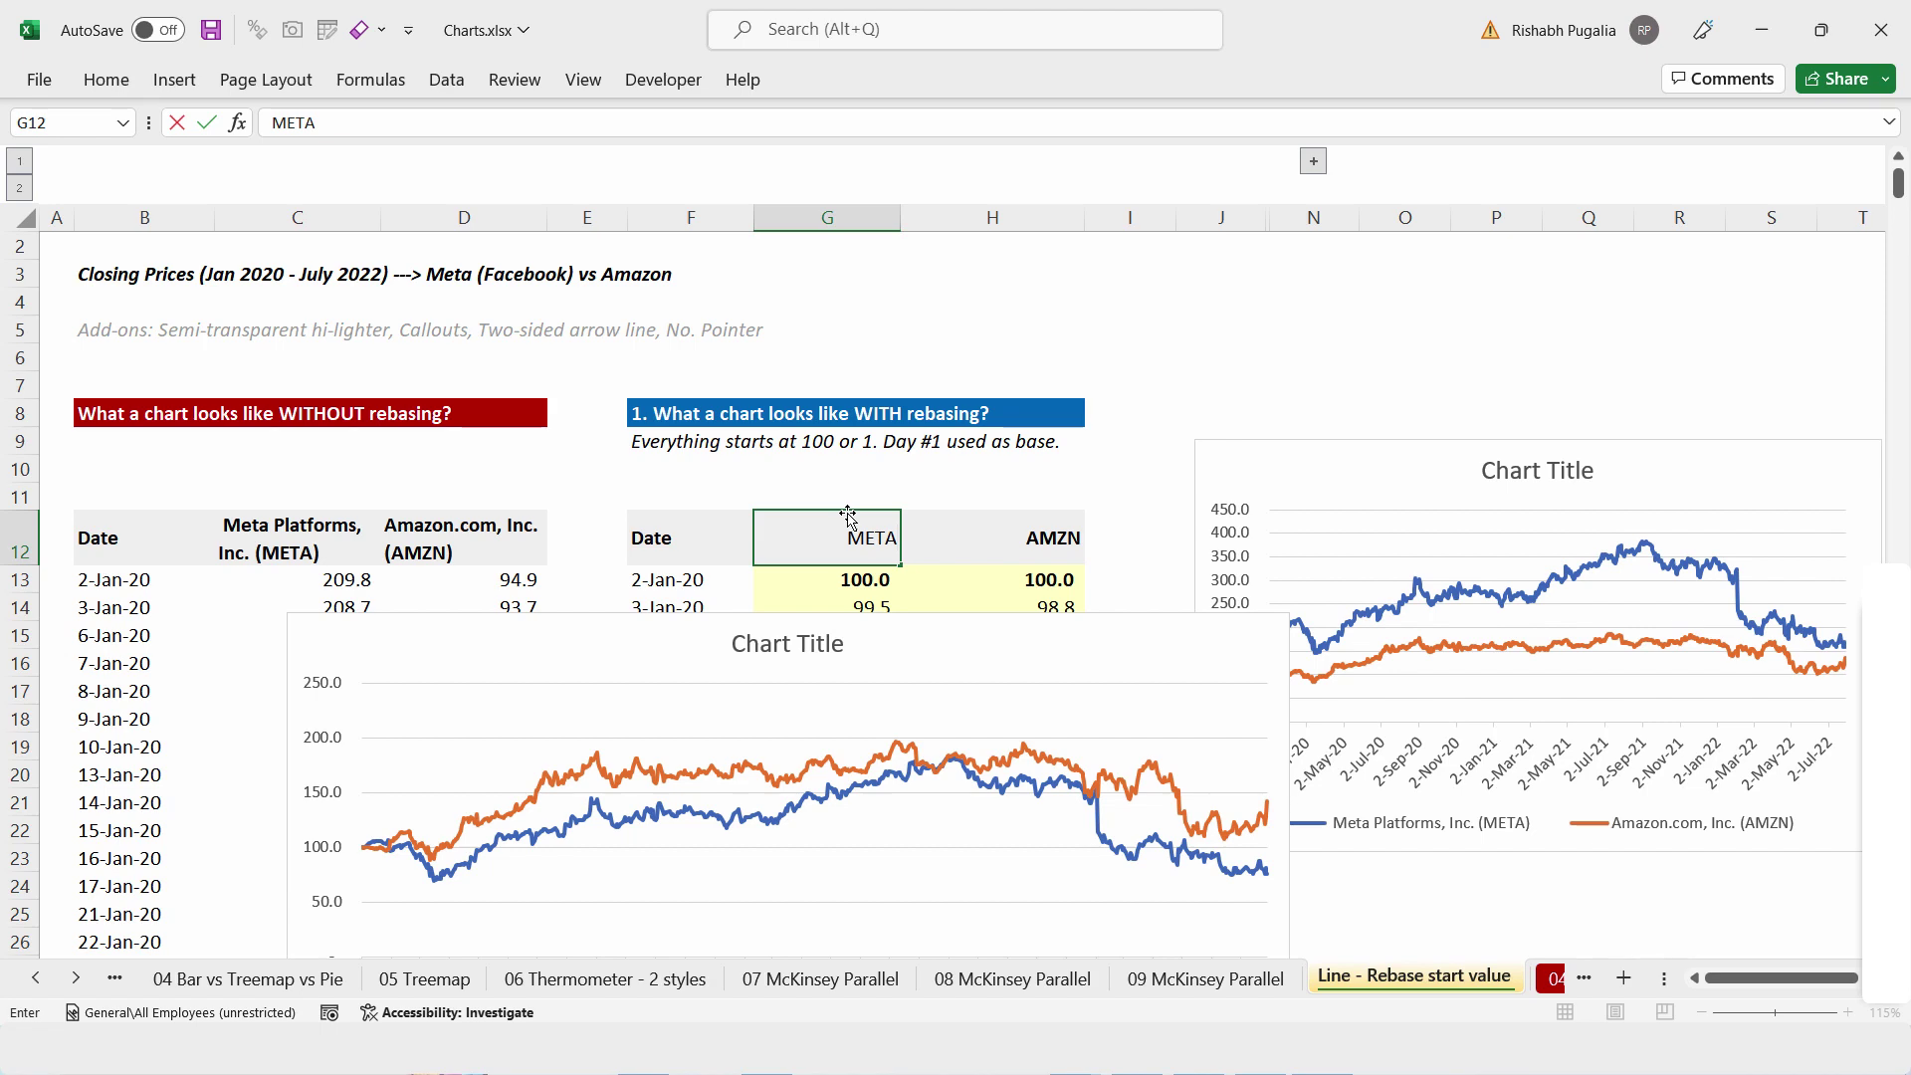
key("Tab")
left_click_drag(946, 619, 978, 249)
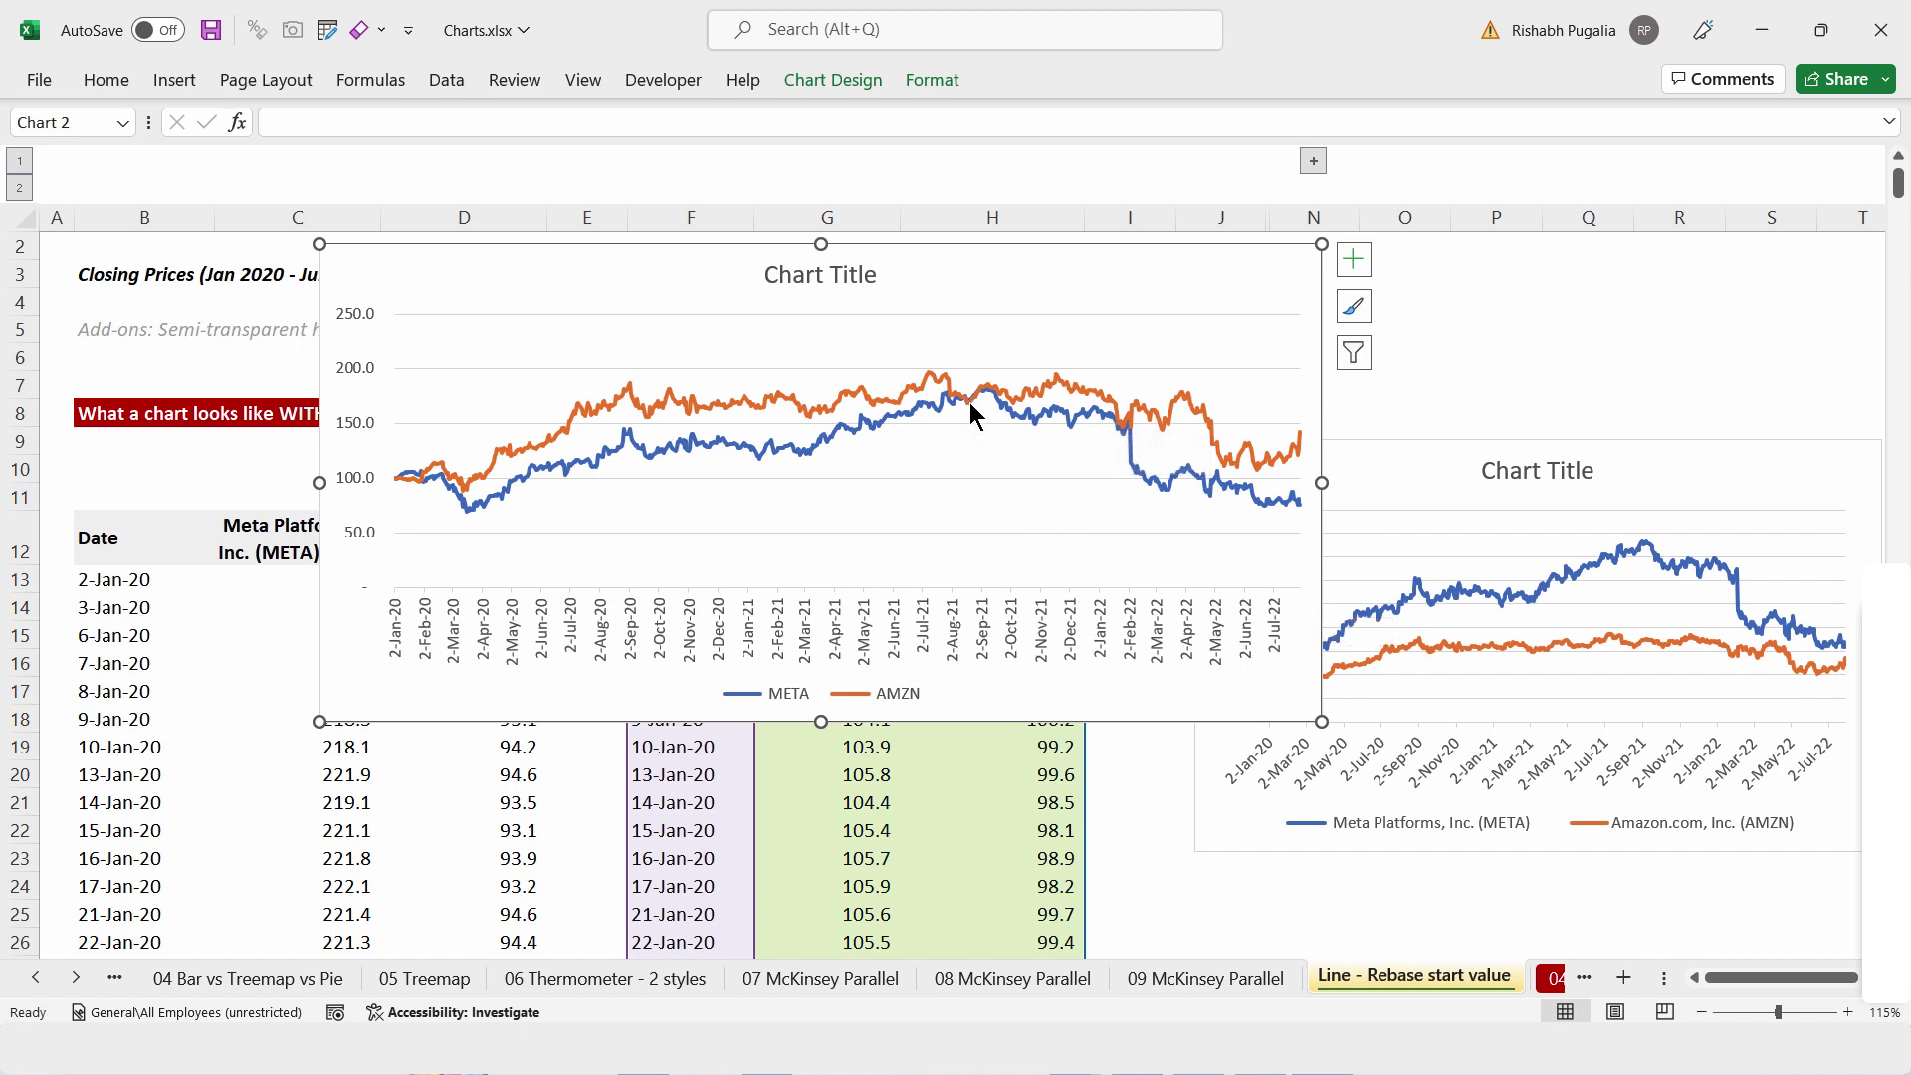
mouse_move(971, 399)
Draw a rectangle covering the chart's Sep-21 to Jul-22 stretch and bring up its formatting settings.
left_click(161, 82)
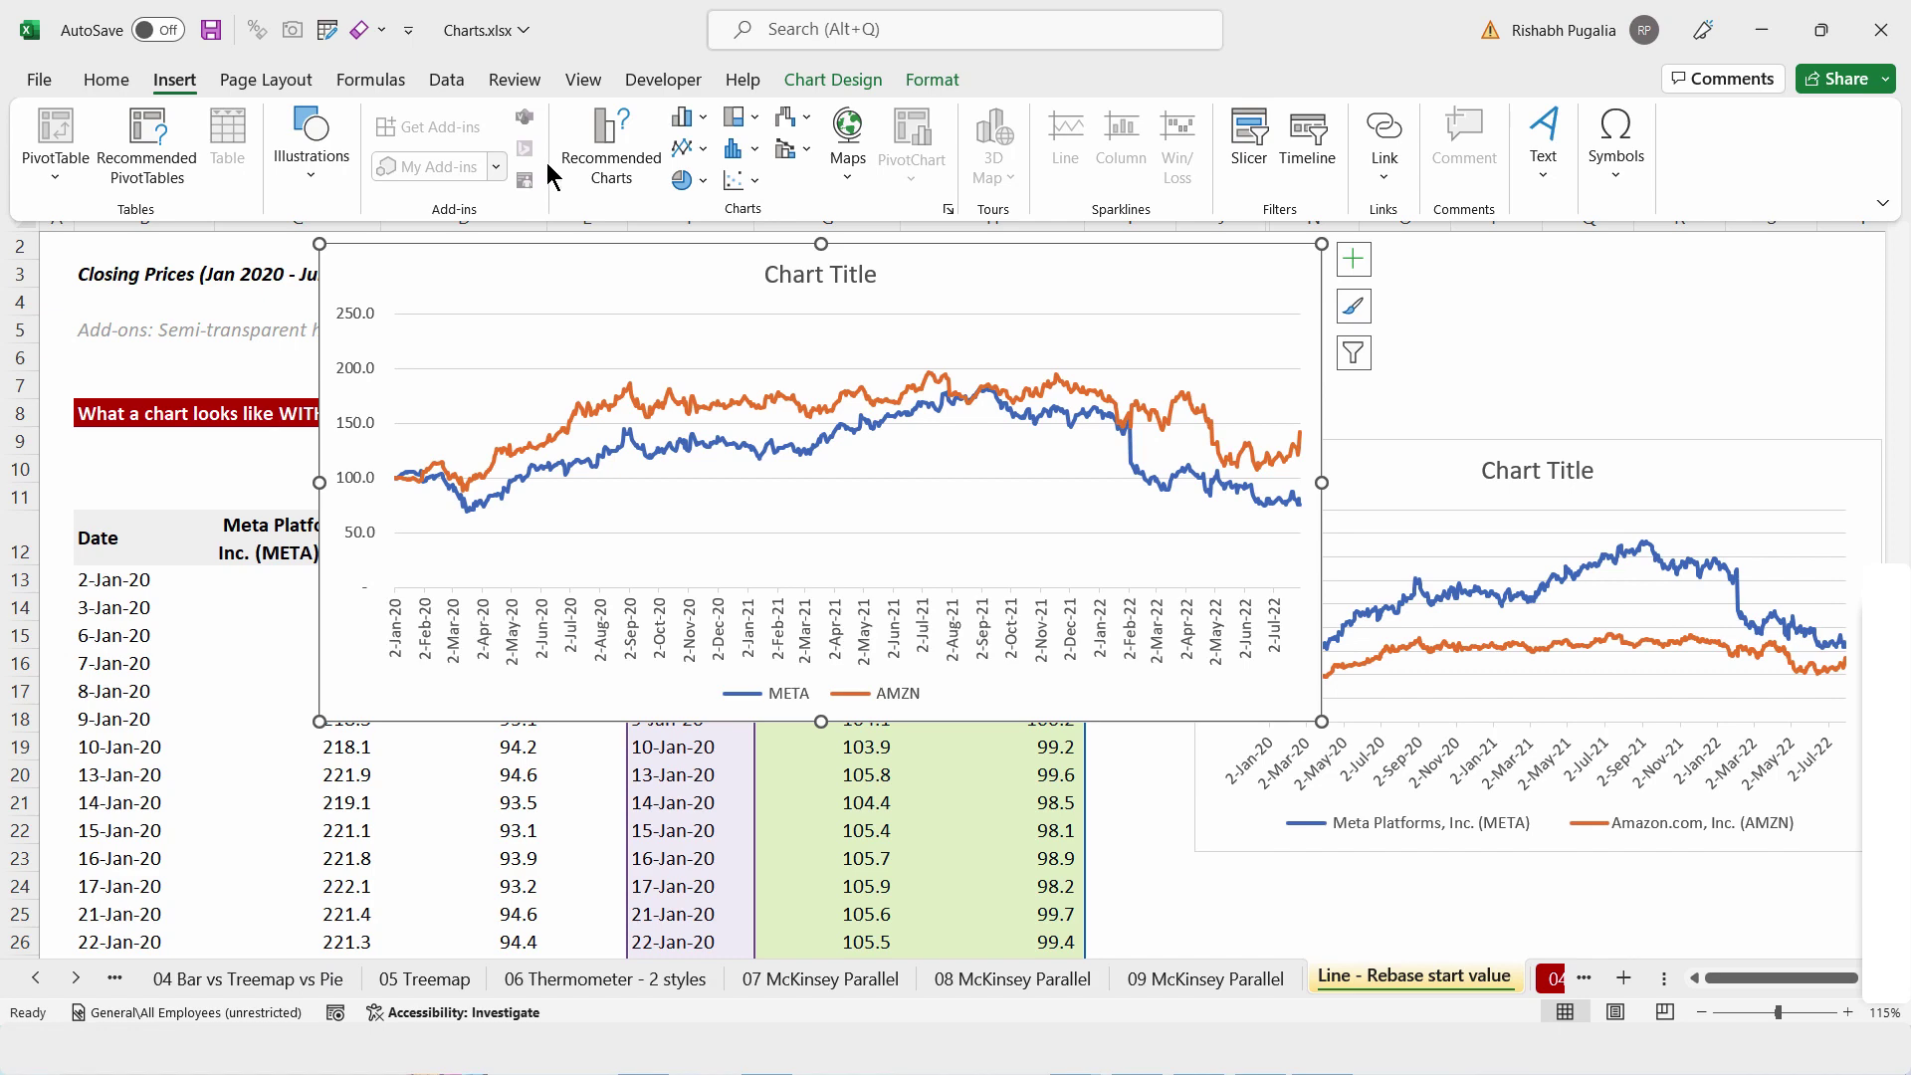
left_click(317, 169)
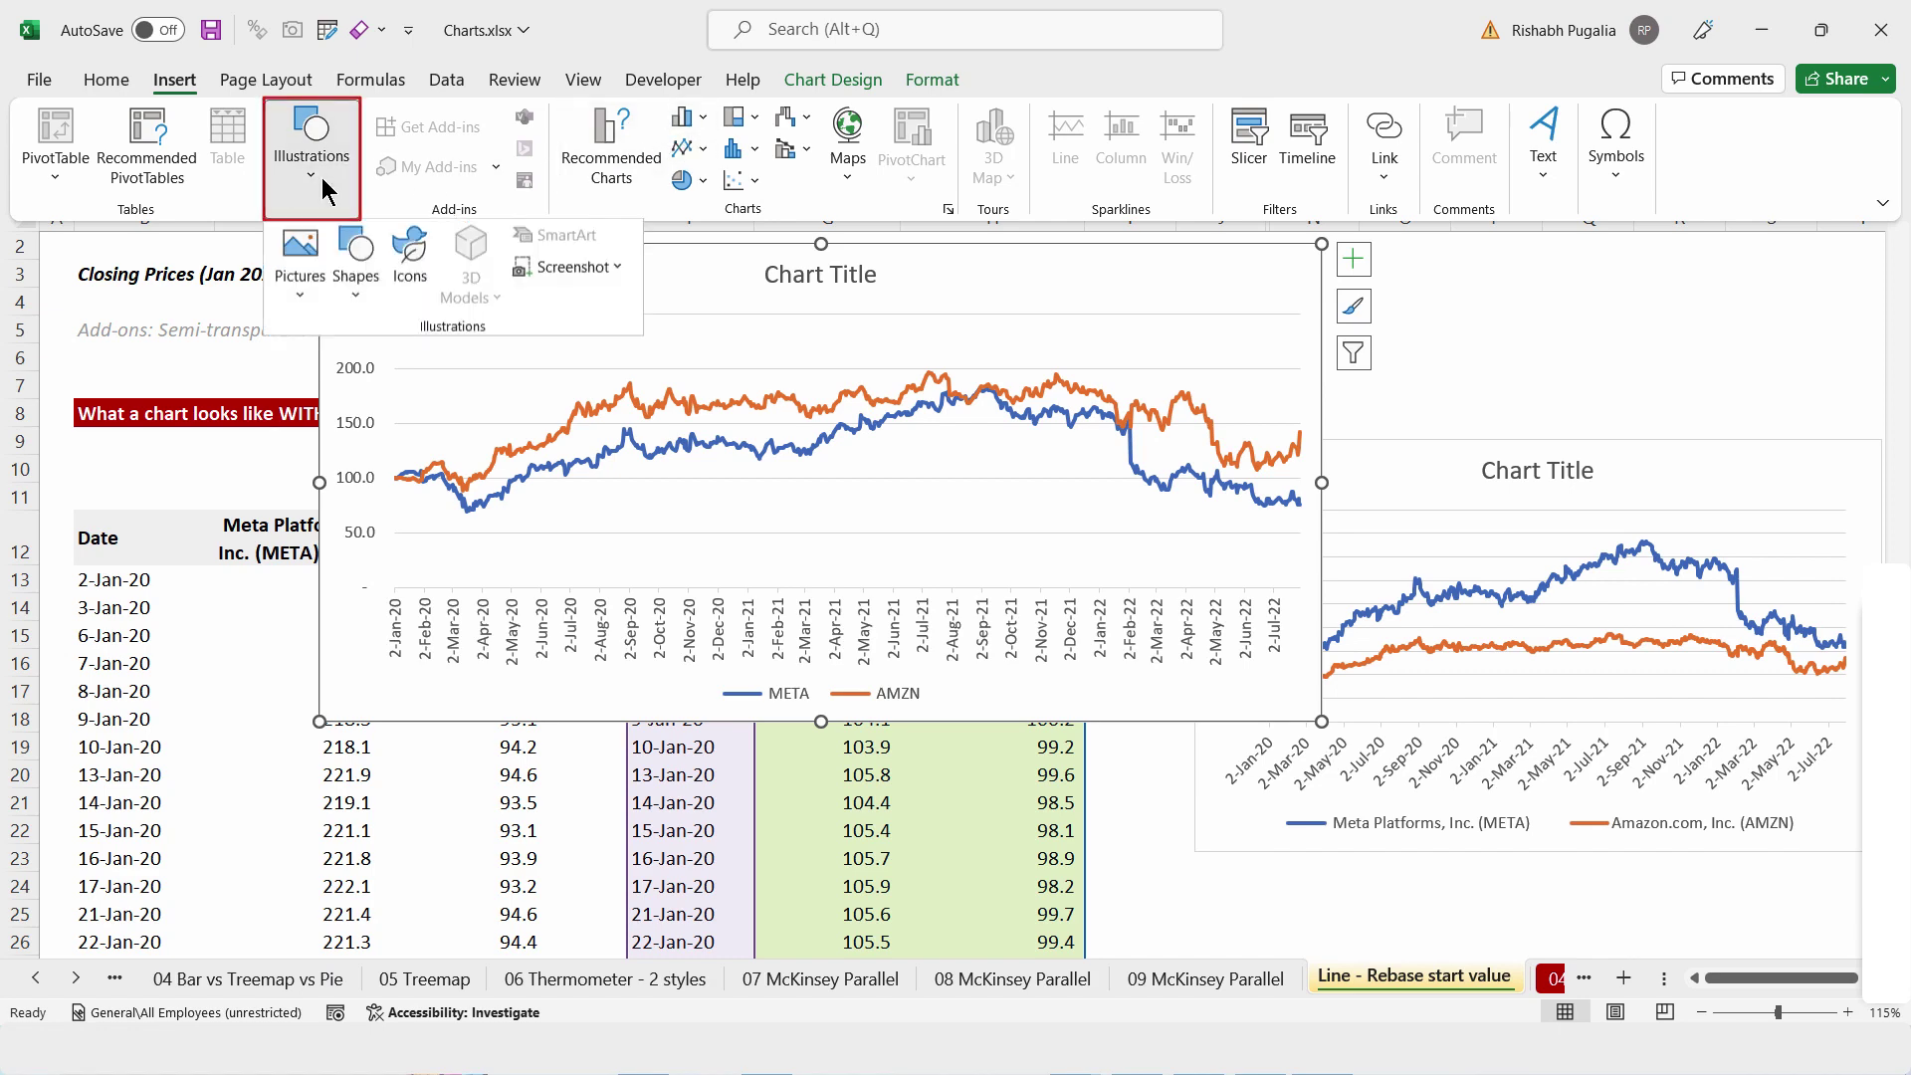
left_click(356, 267)
left_click(415, 368)
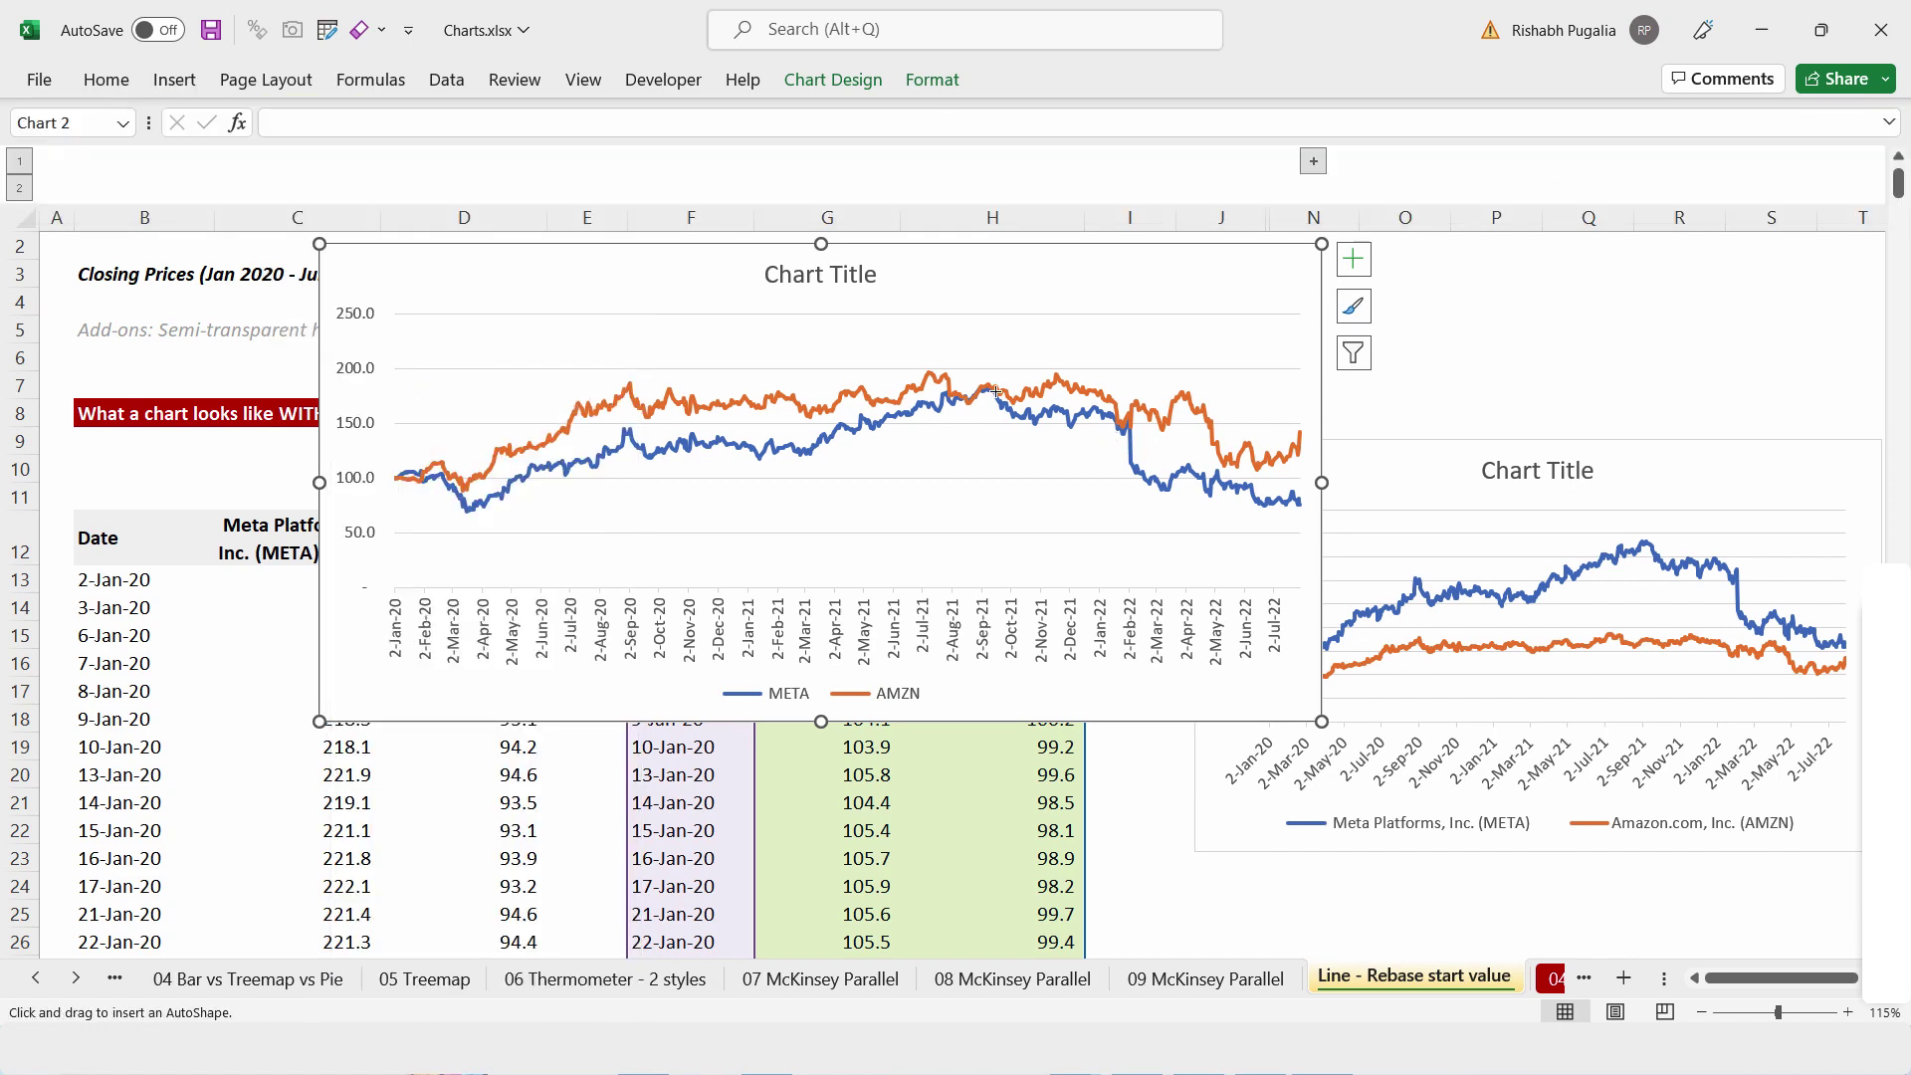
left_click_drag(986, 339, 1298, 587)
right_click(1146, 439)
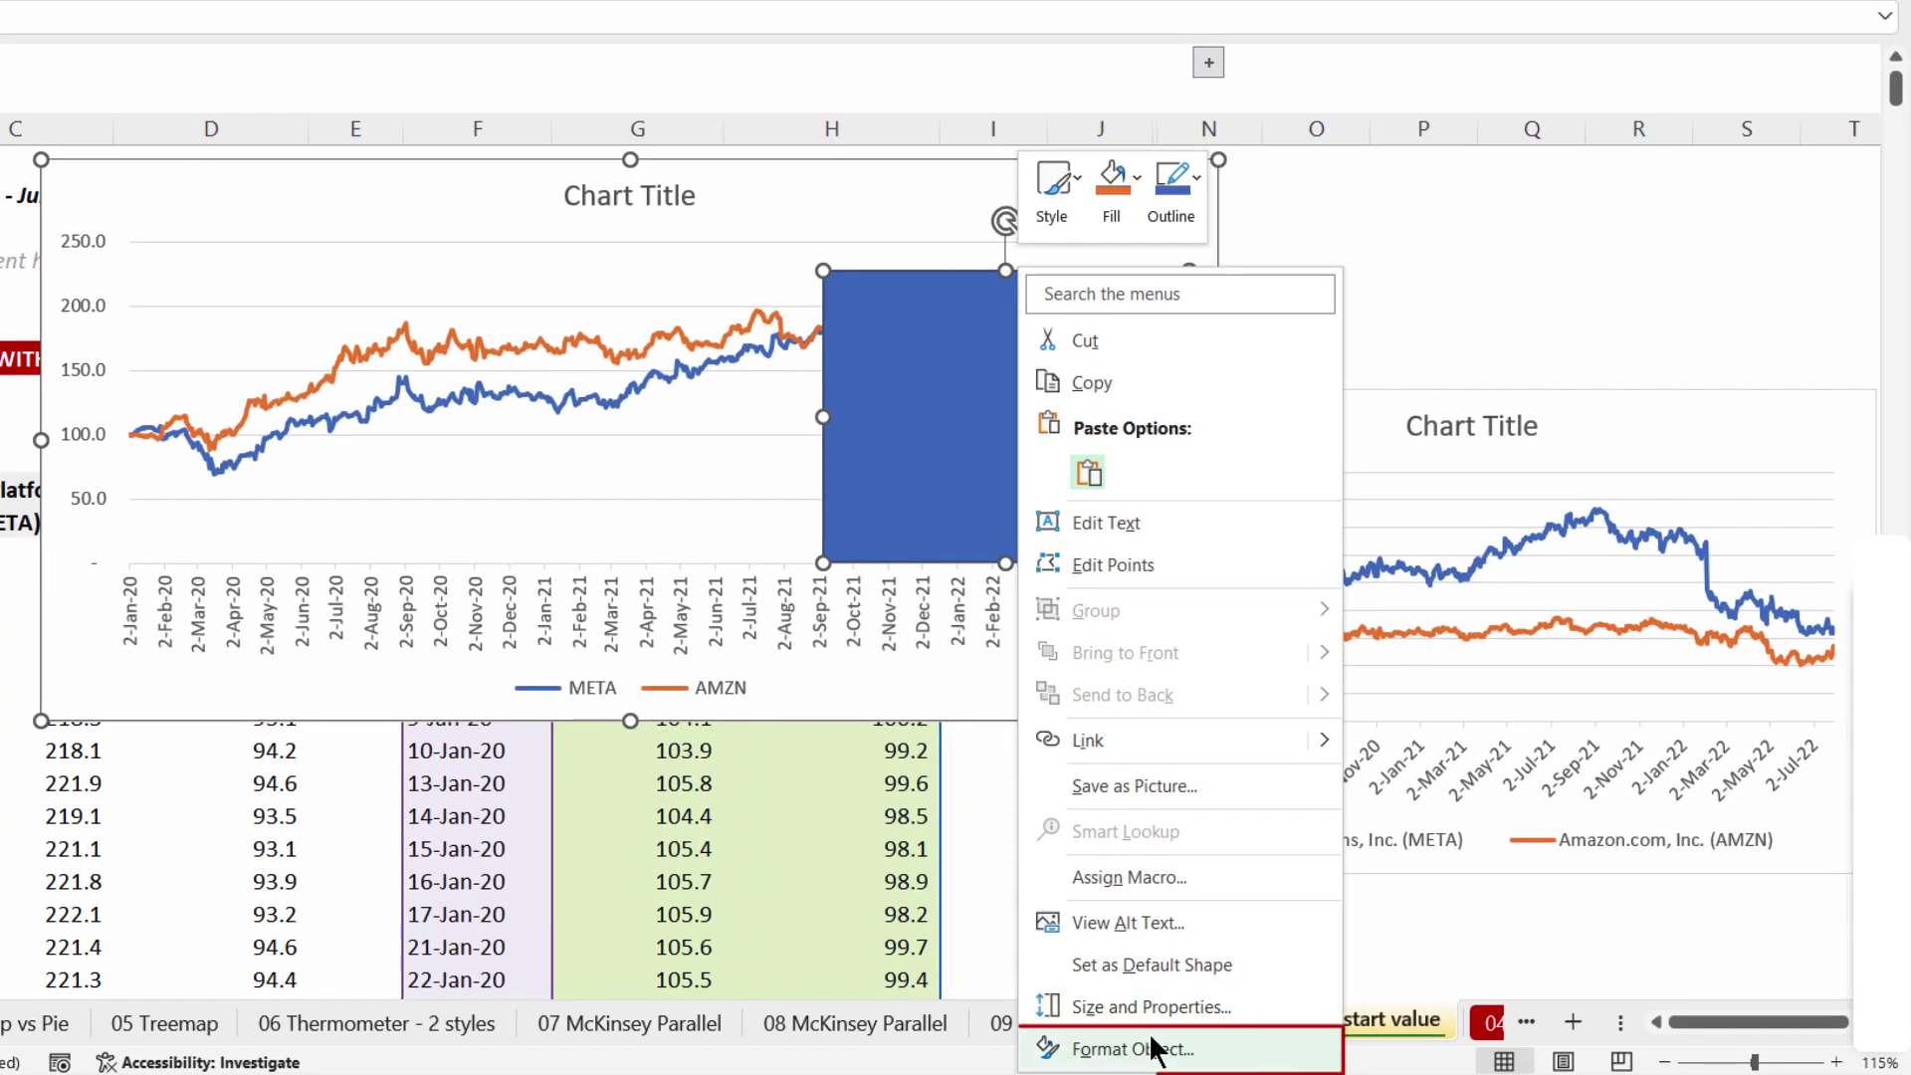
left_click(1152, 1048)
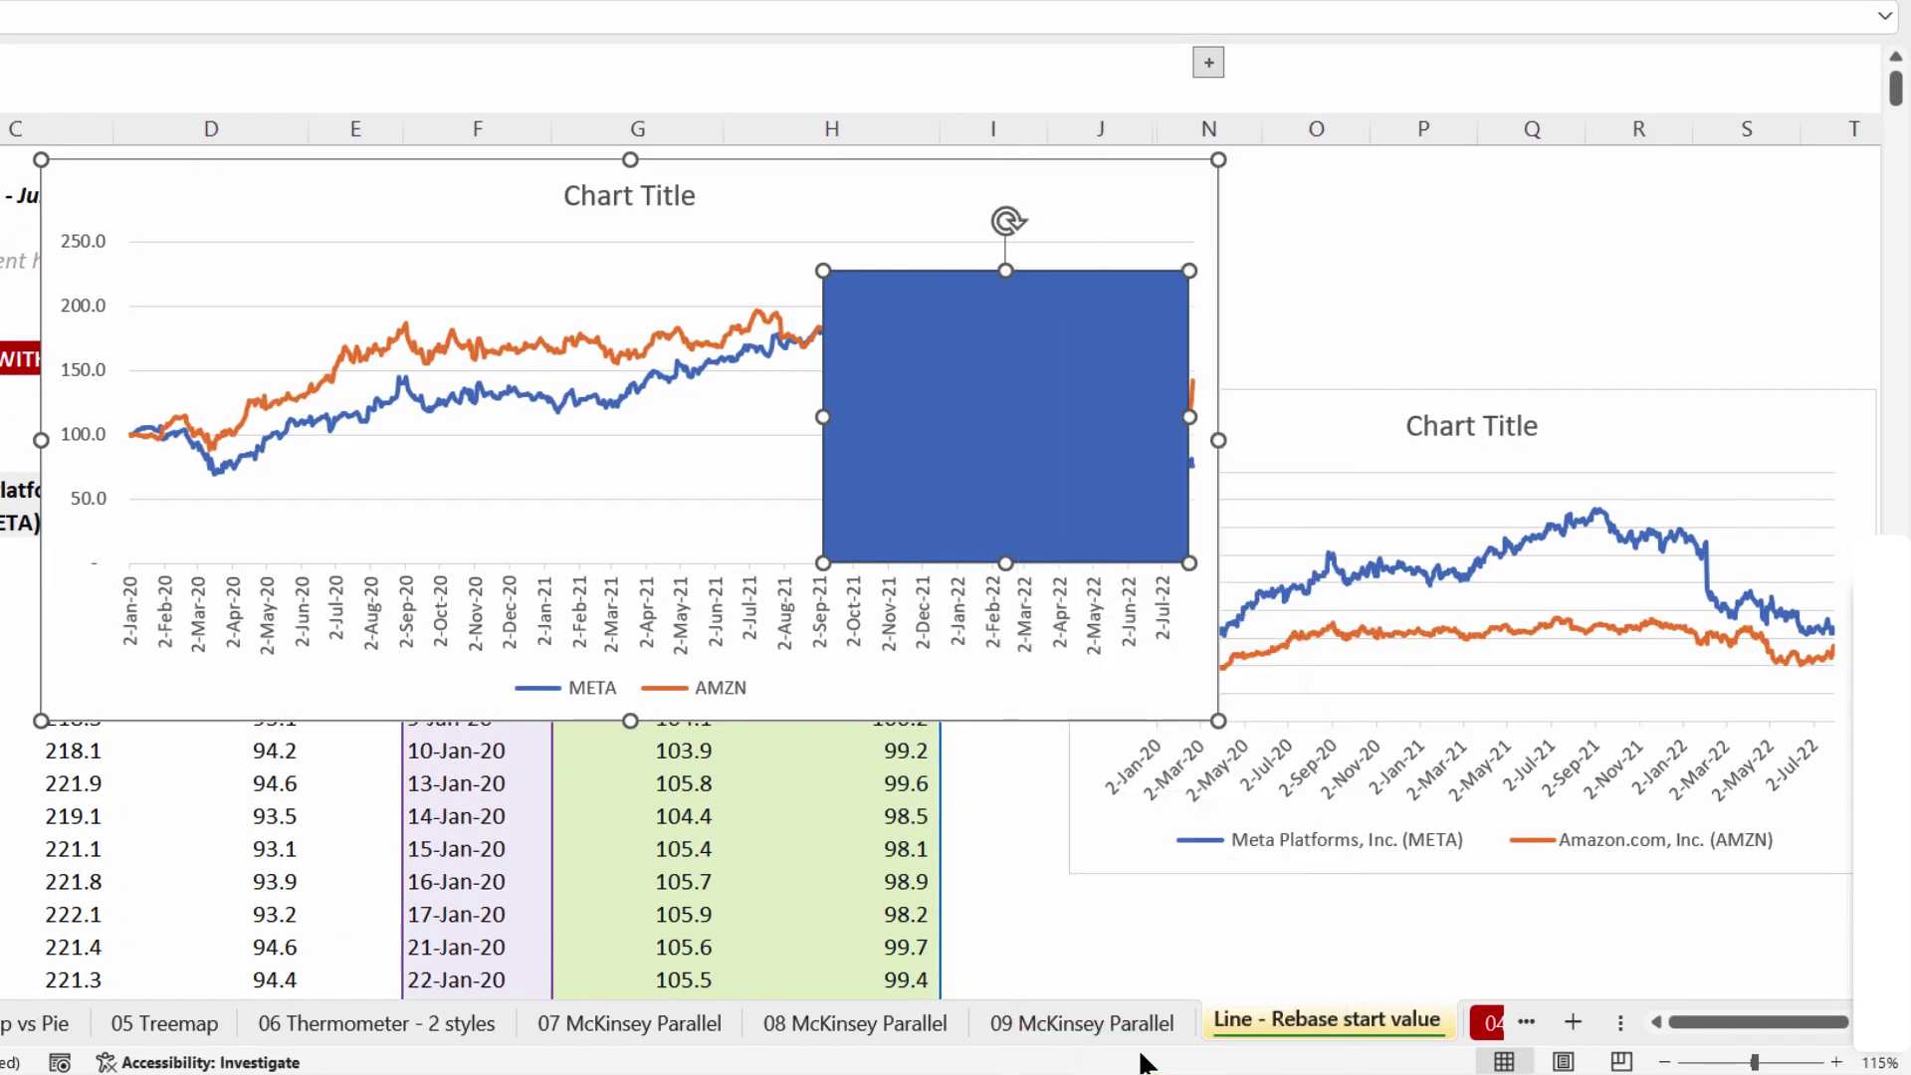
Give the rectangle a light gold fill at 77% transparency with no outline.
left_click(1538, 243)
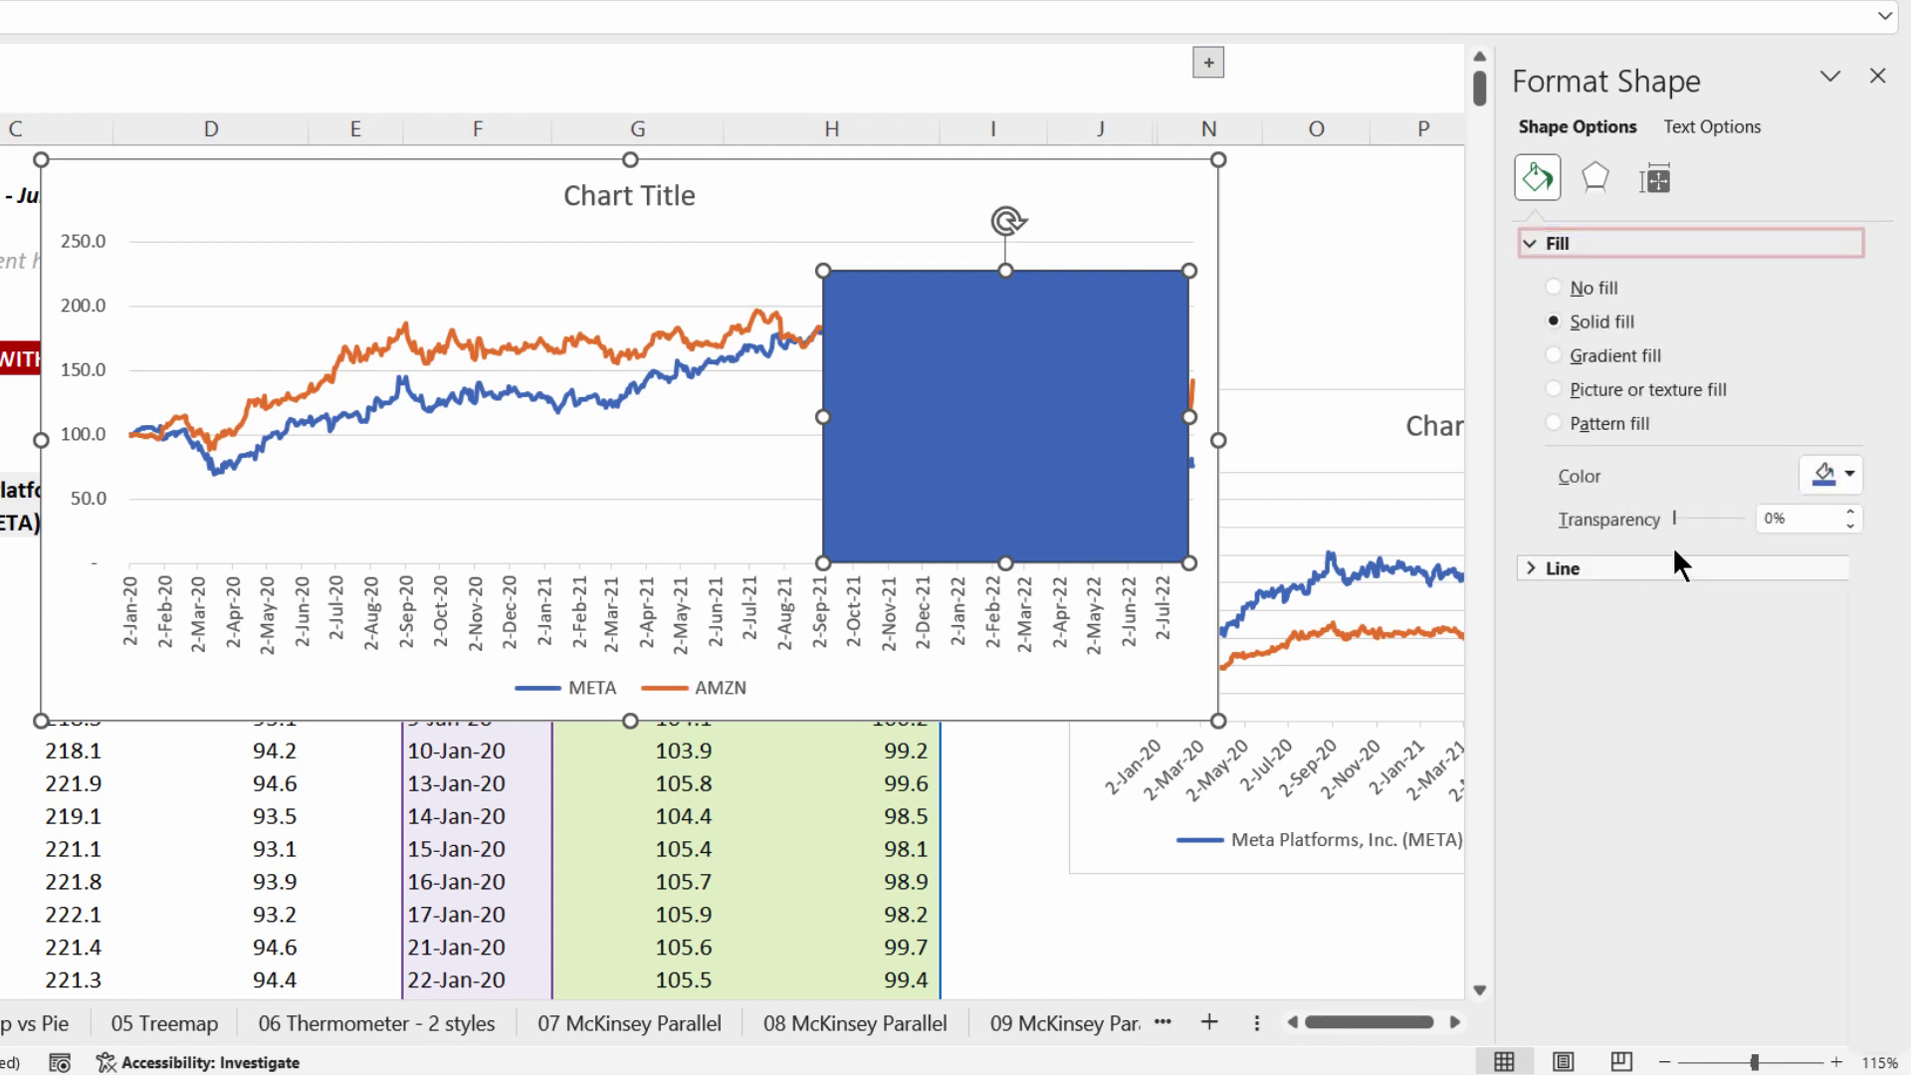
left_click_drag(1674, 517, 1724, 514)
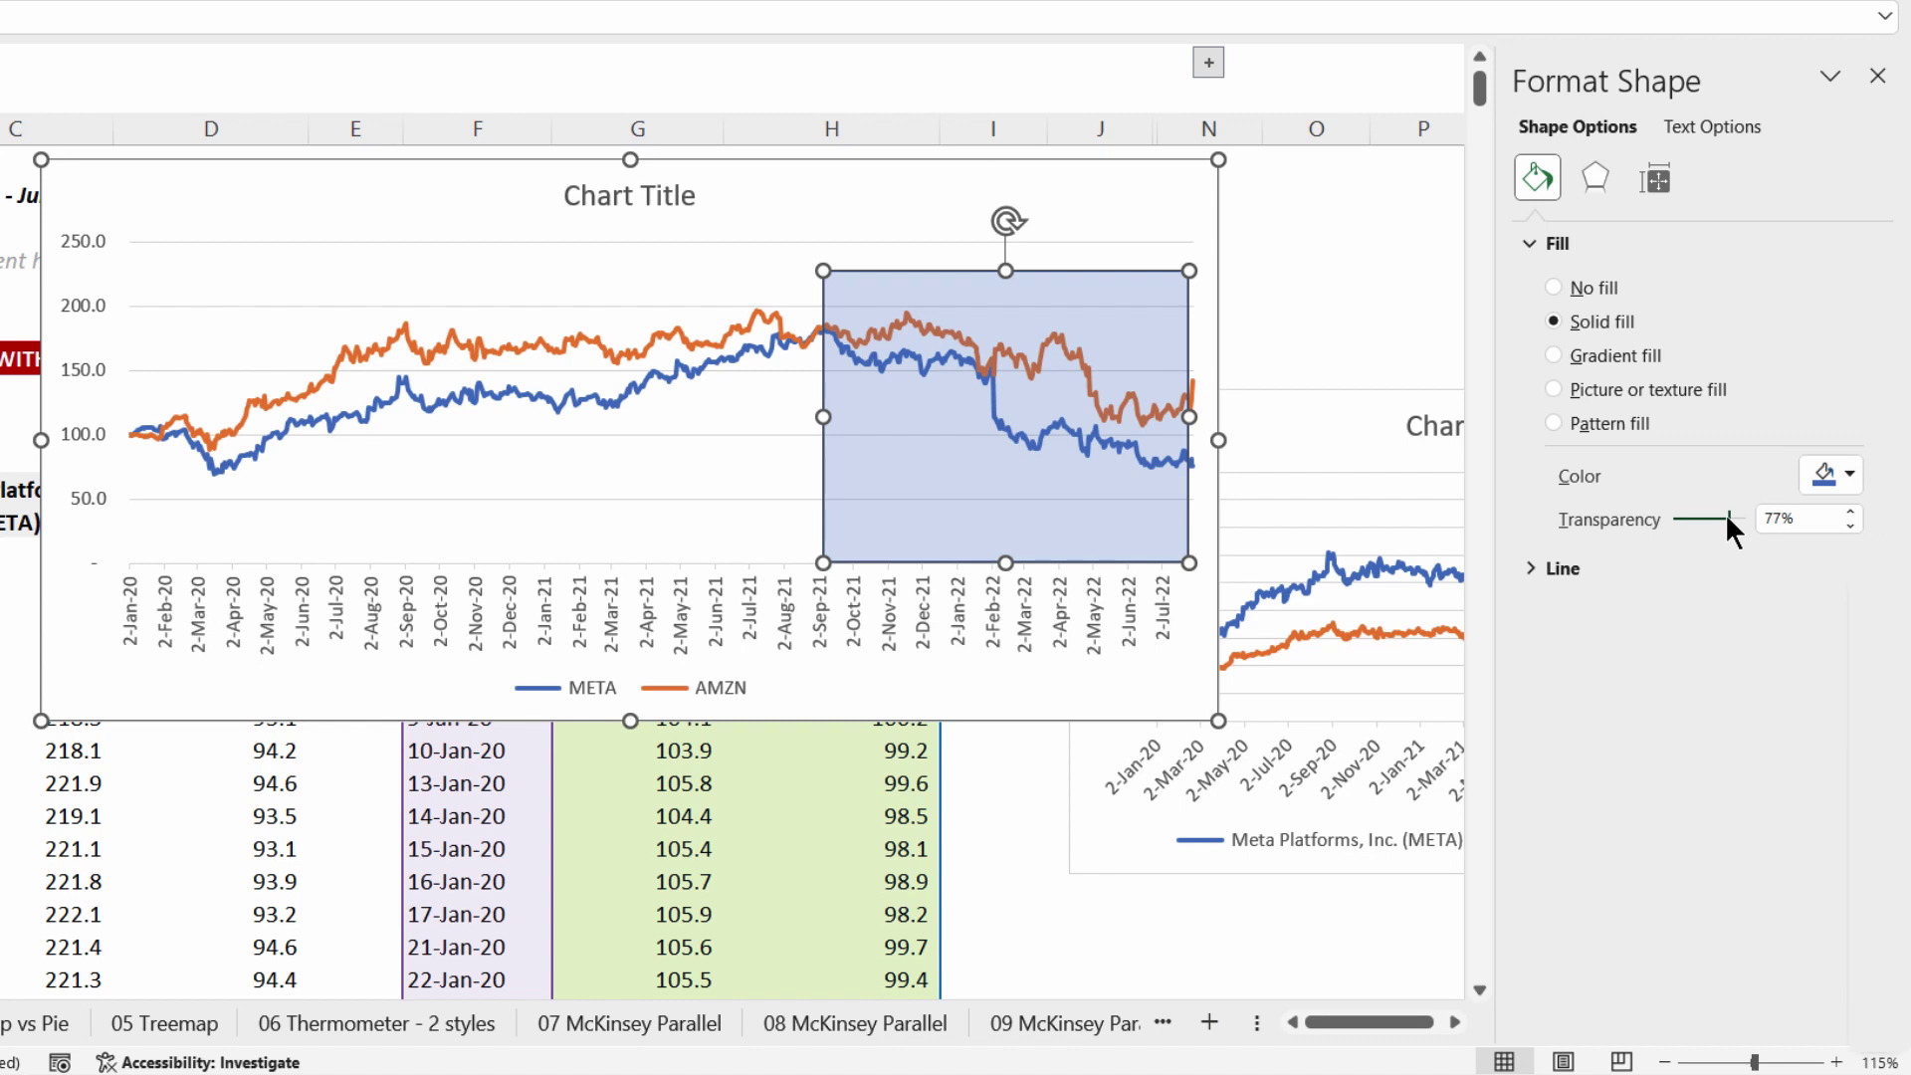
right_click(1047, 366)
left_click(1199, 204)
left_click(1276, 659)
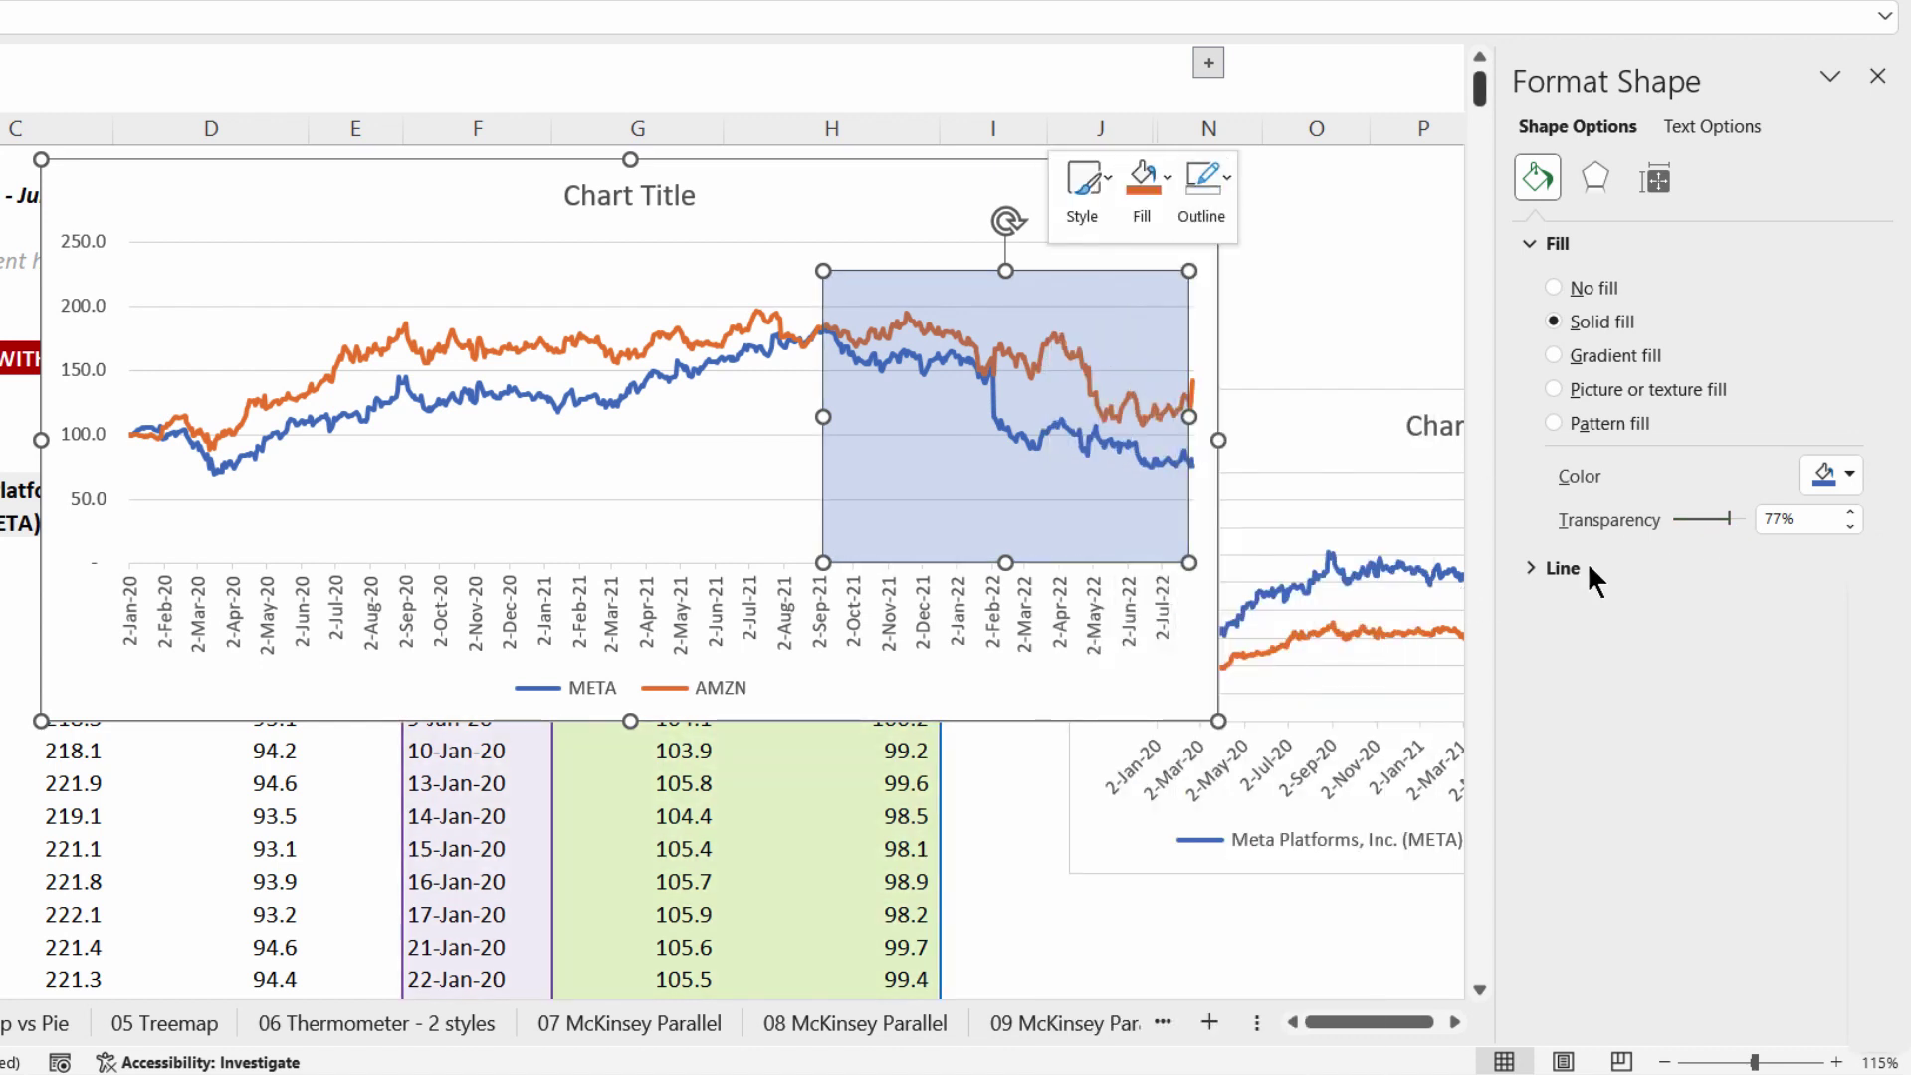
left_click(1825, 474)
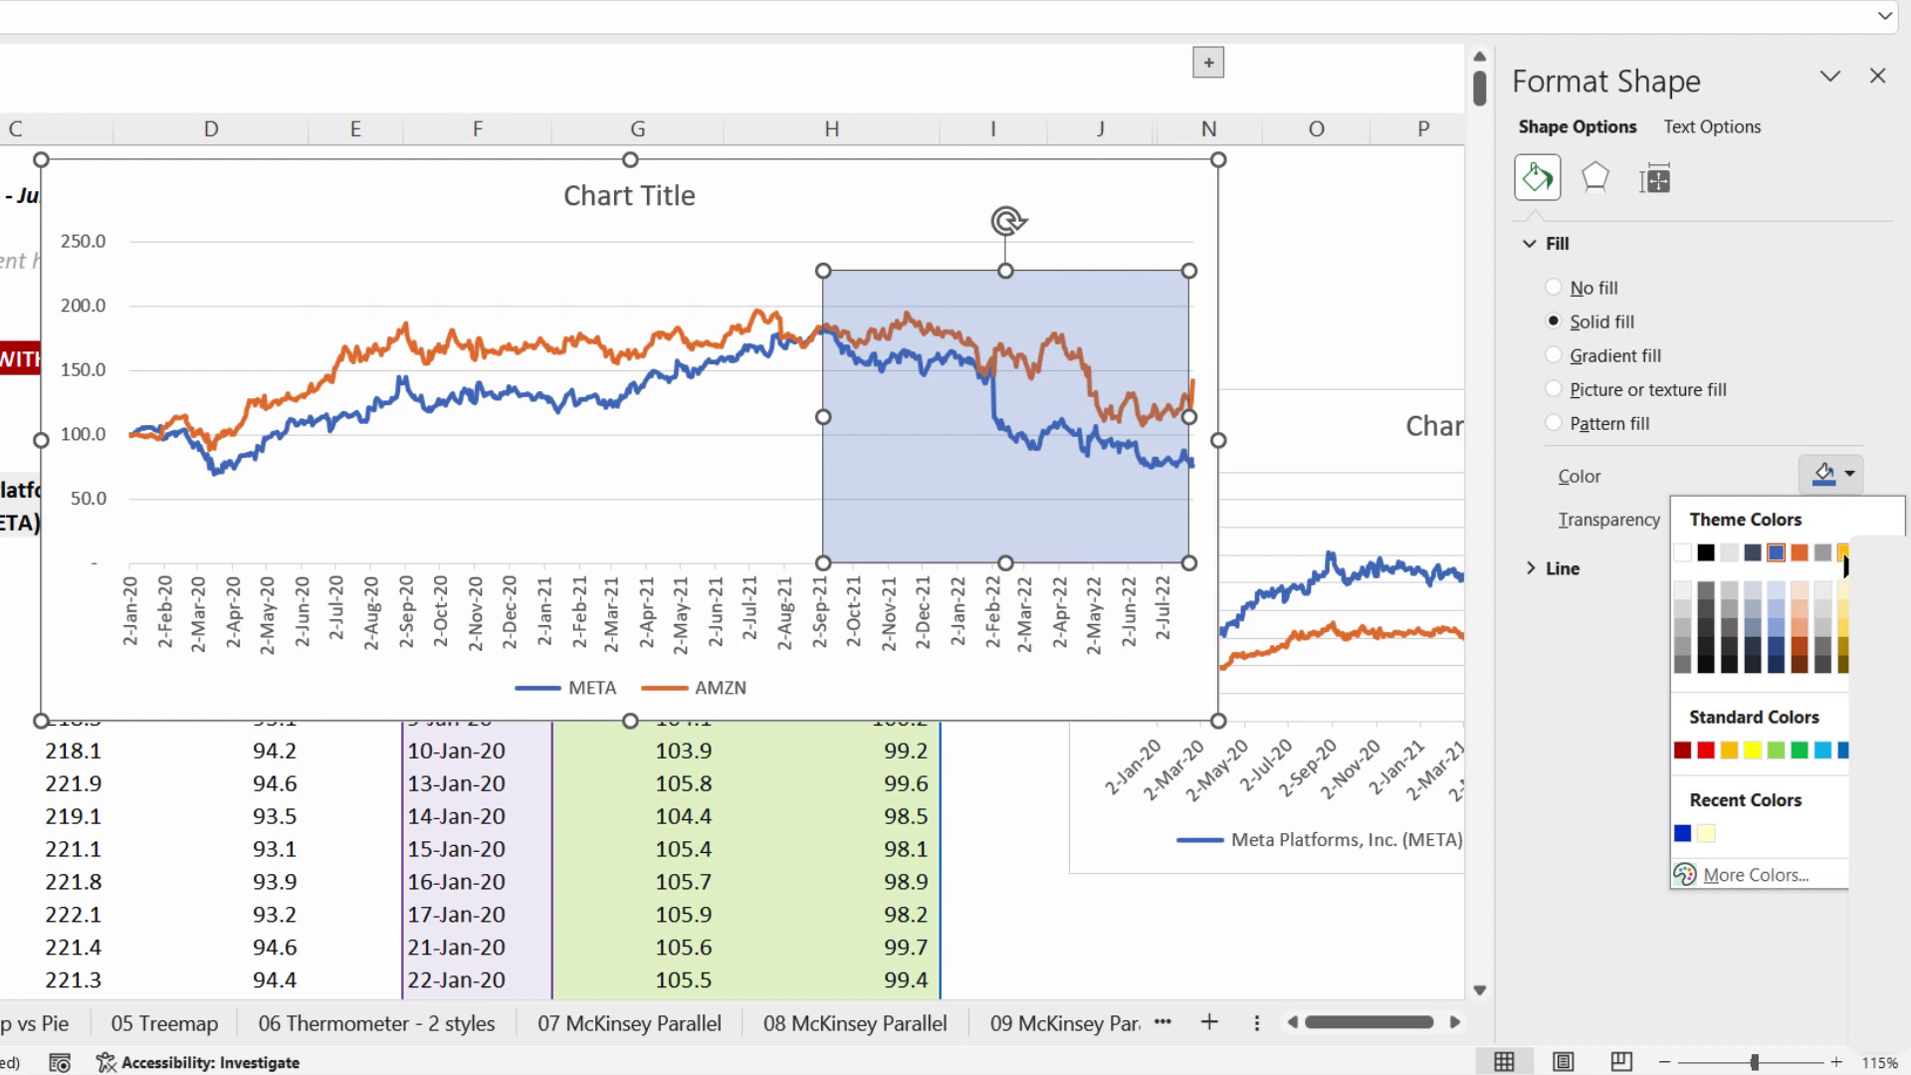
left_click(1844, 554)
Reposition and narrow the highlight so it shades only the Feb-22 to Jul-22 decline.
left_click_drag(1172, 426, 1099, 395)
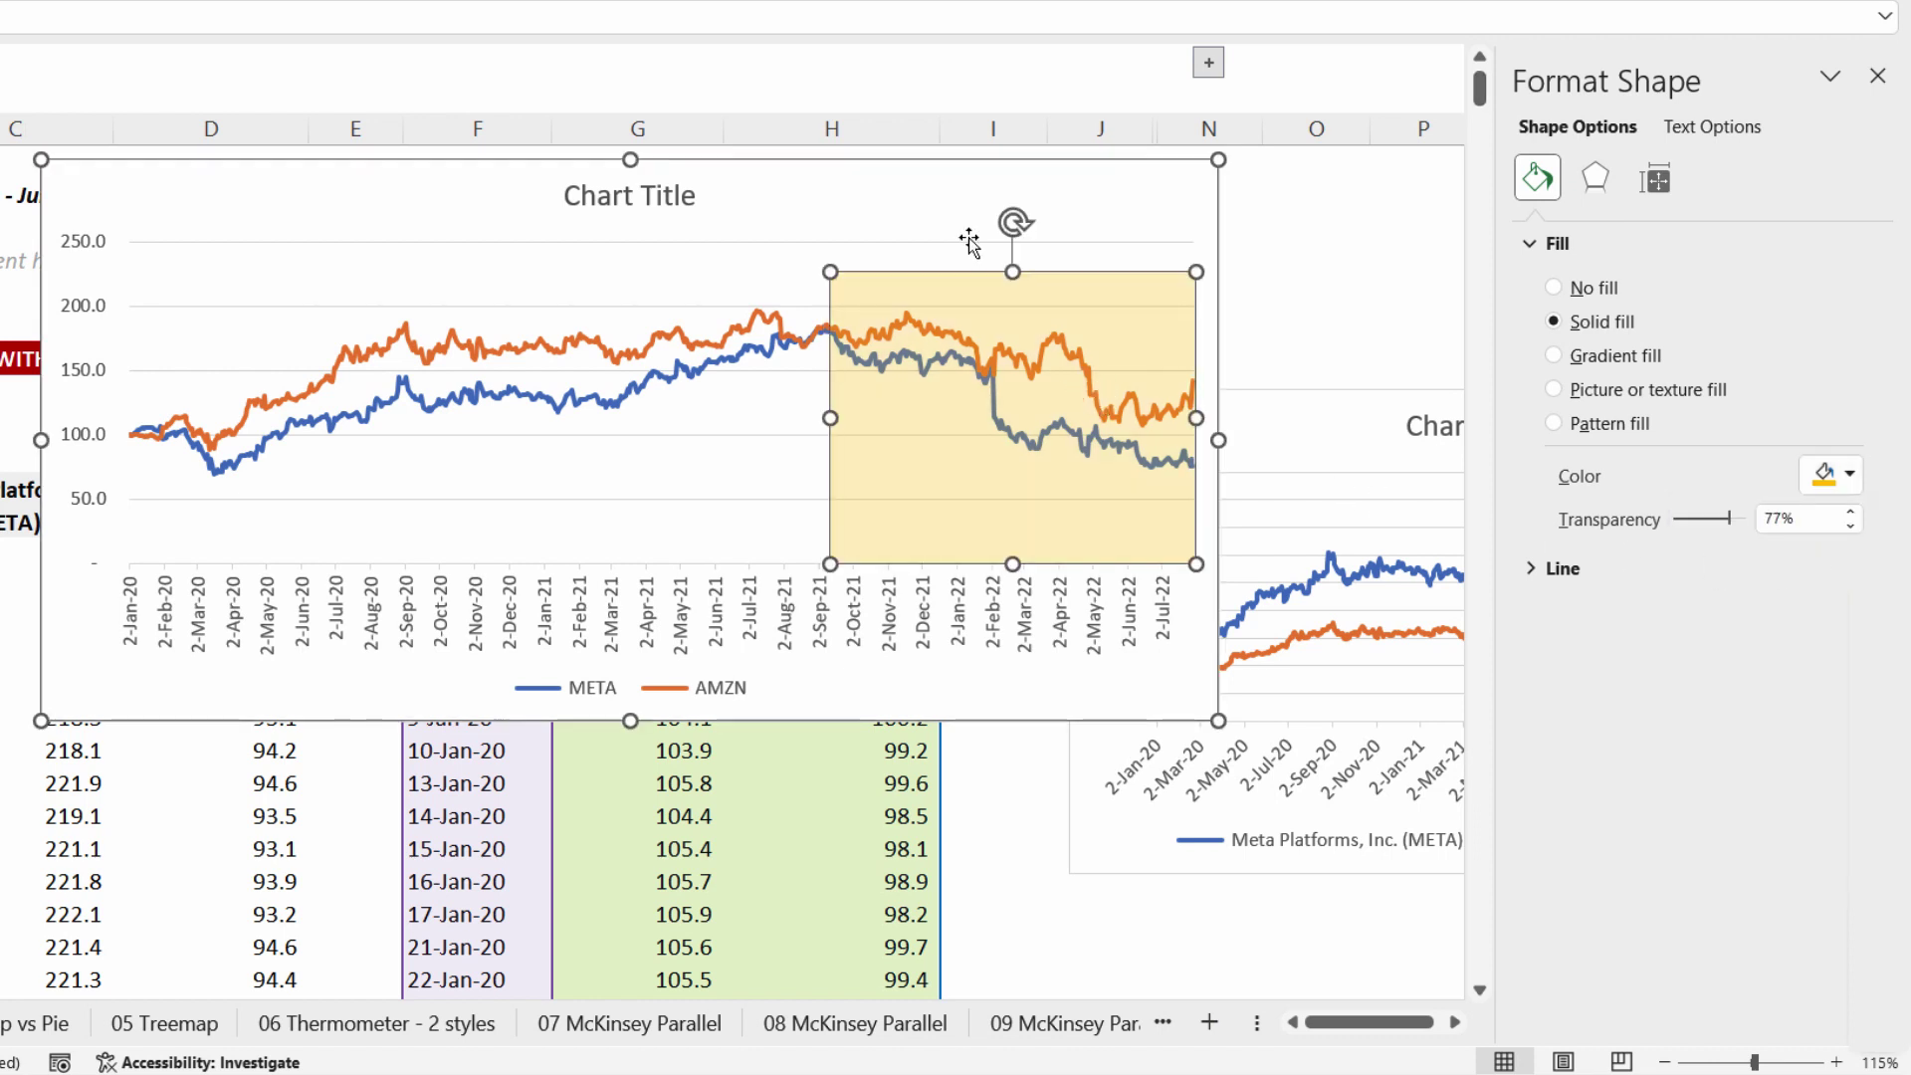
left_click_drag(1017, 275, 1011, 237)
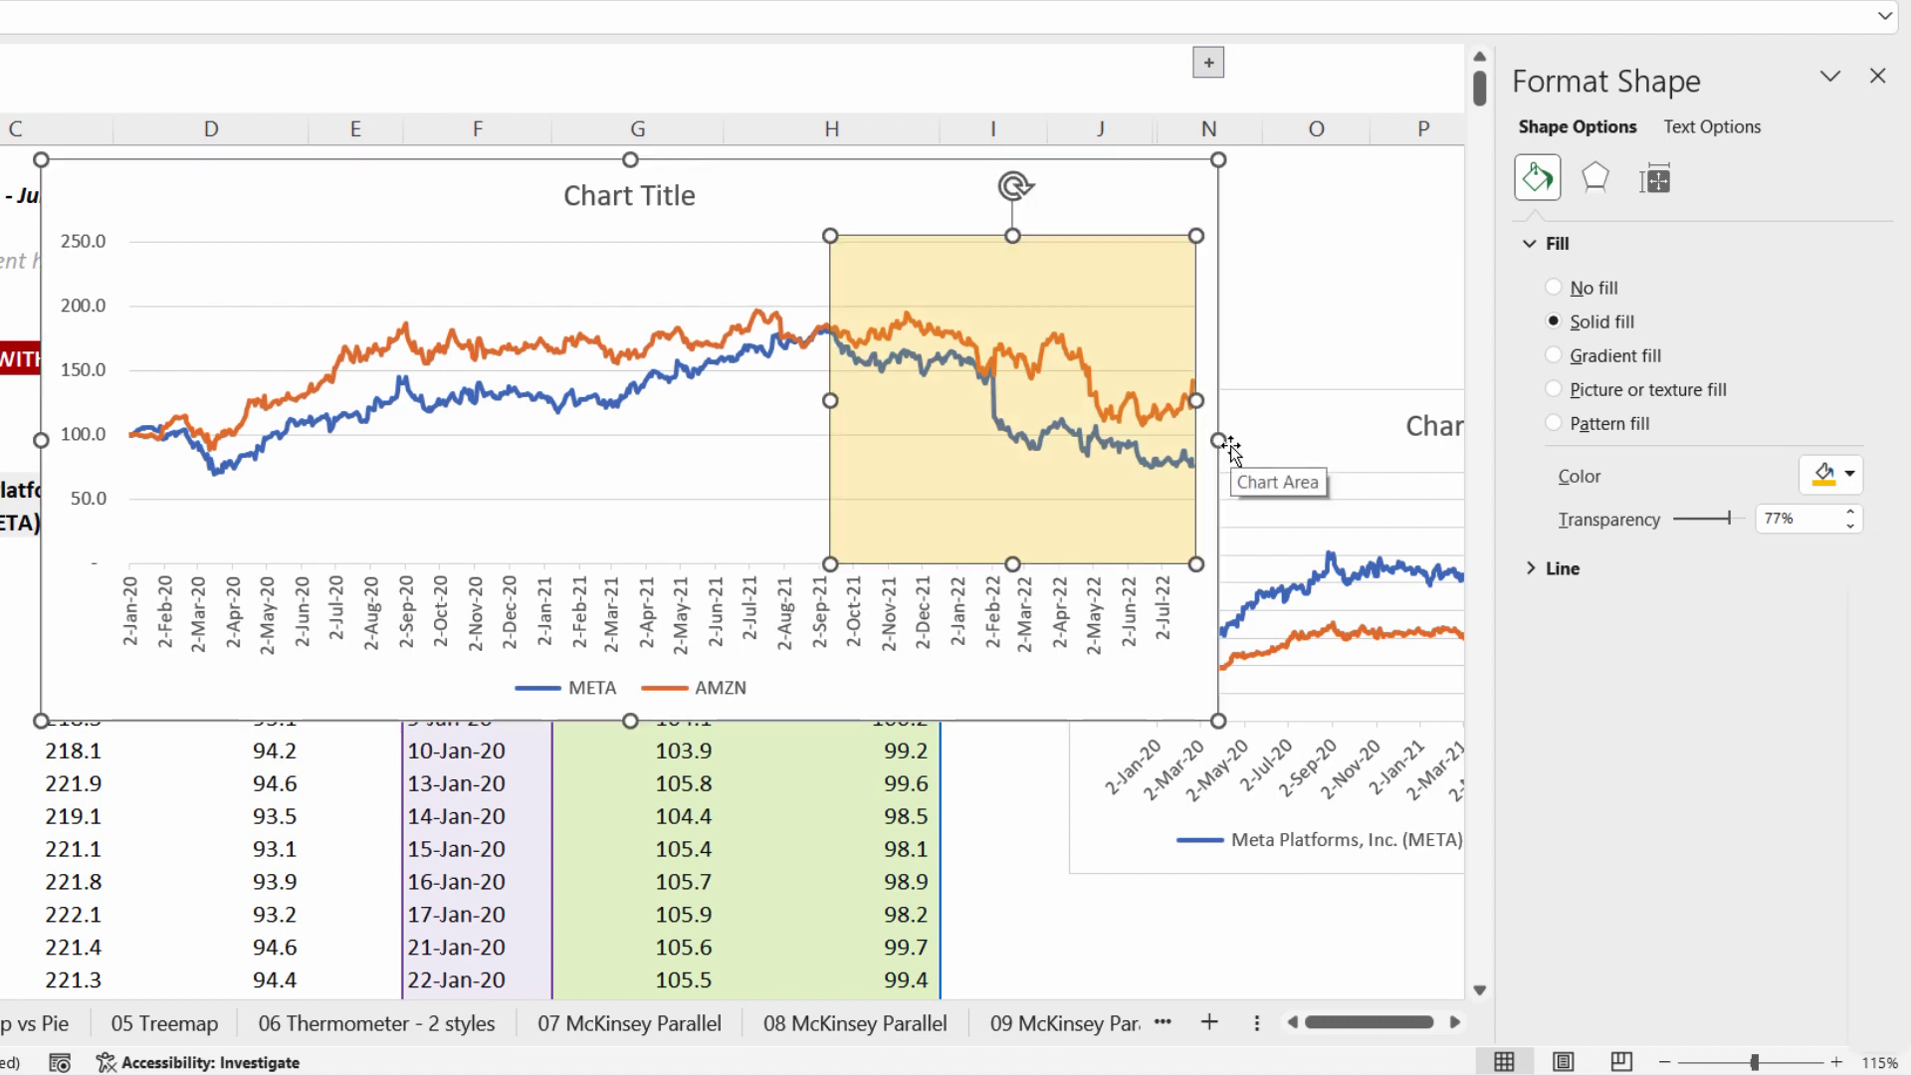
left_click_drag(830, 400, 998, 397)
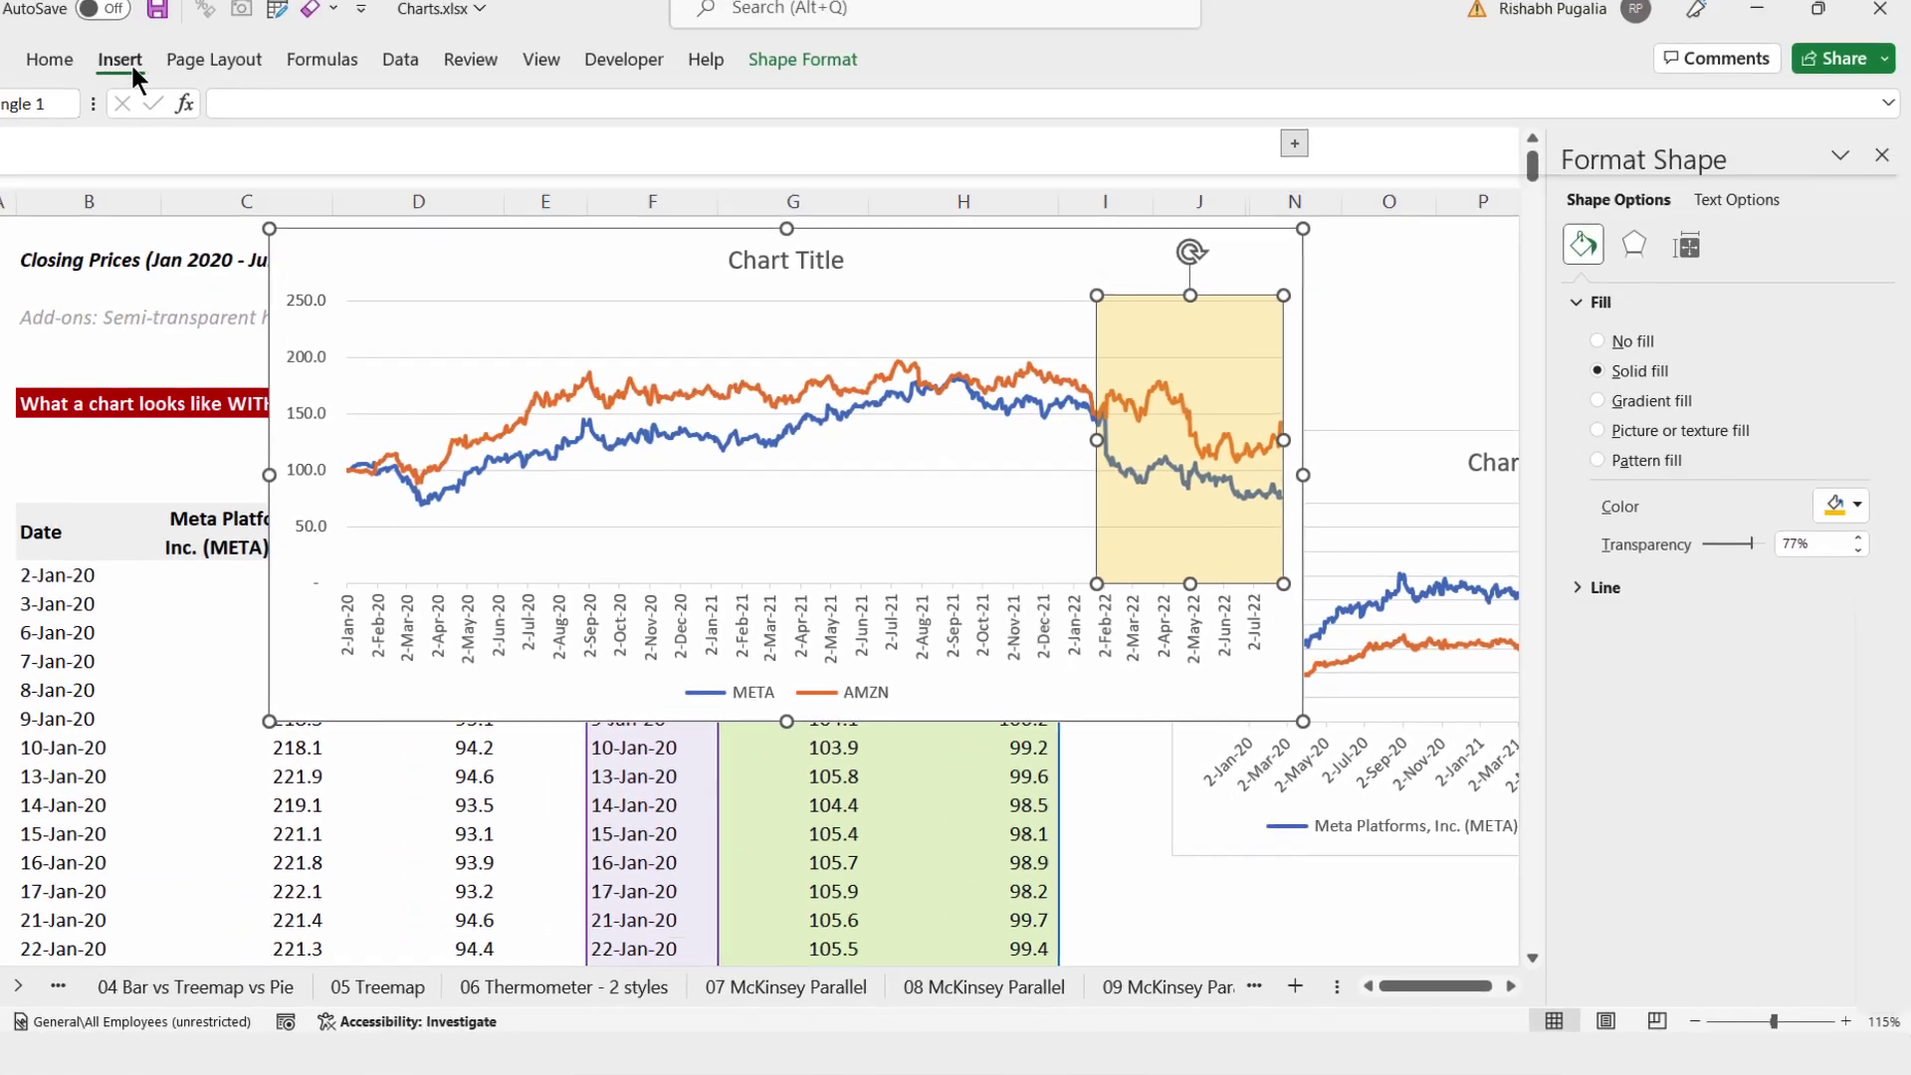
Draw a speech-bubble callout on the chart with its tail pointing into the highlighted period.
left_click(129, 62)
left_click(329, 179)
left_click(360, 288)
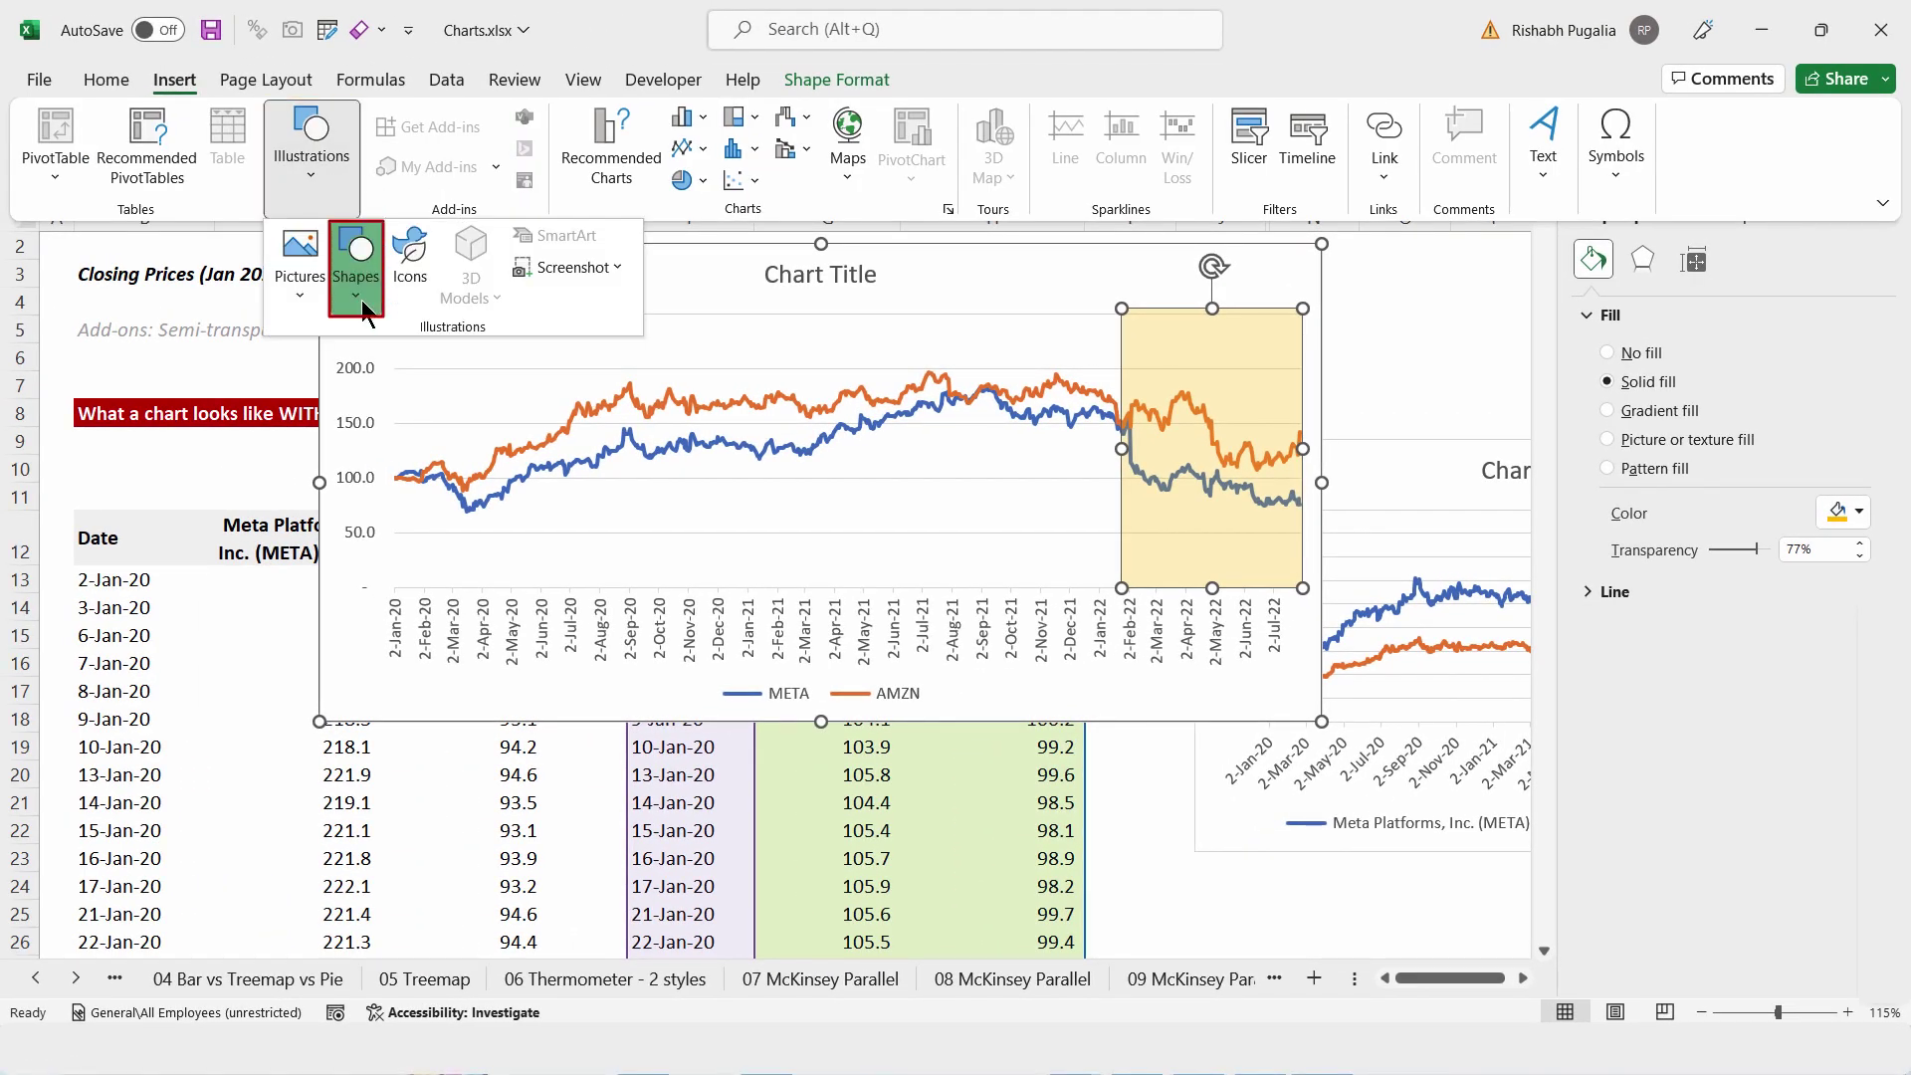
scroll(403, 708, "down", 3)
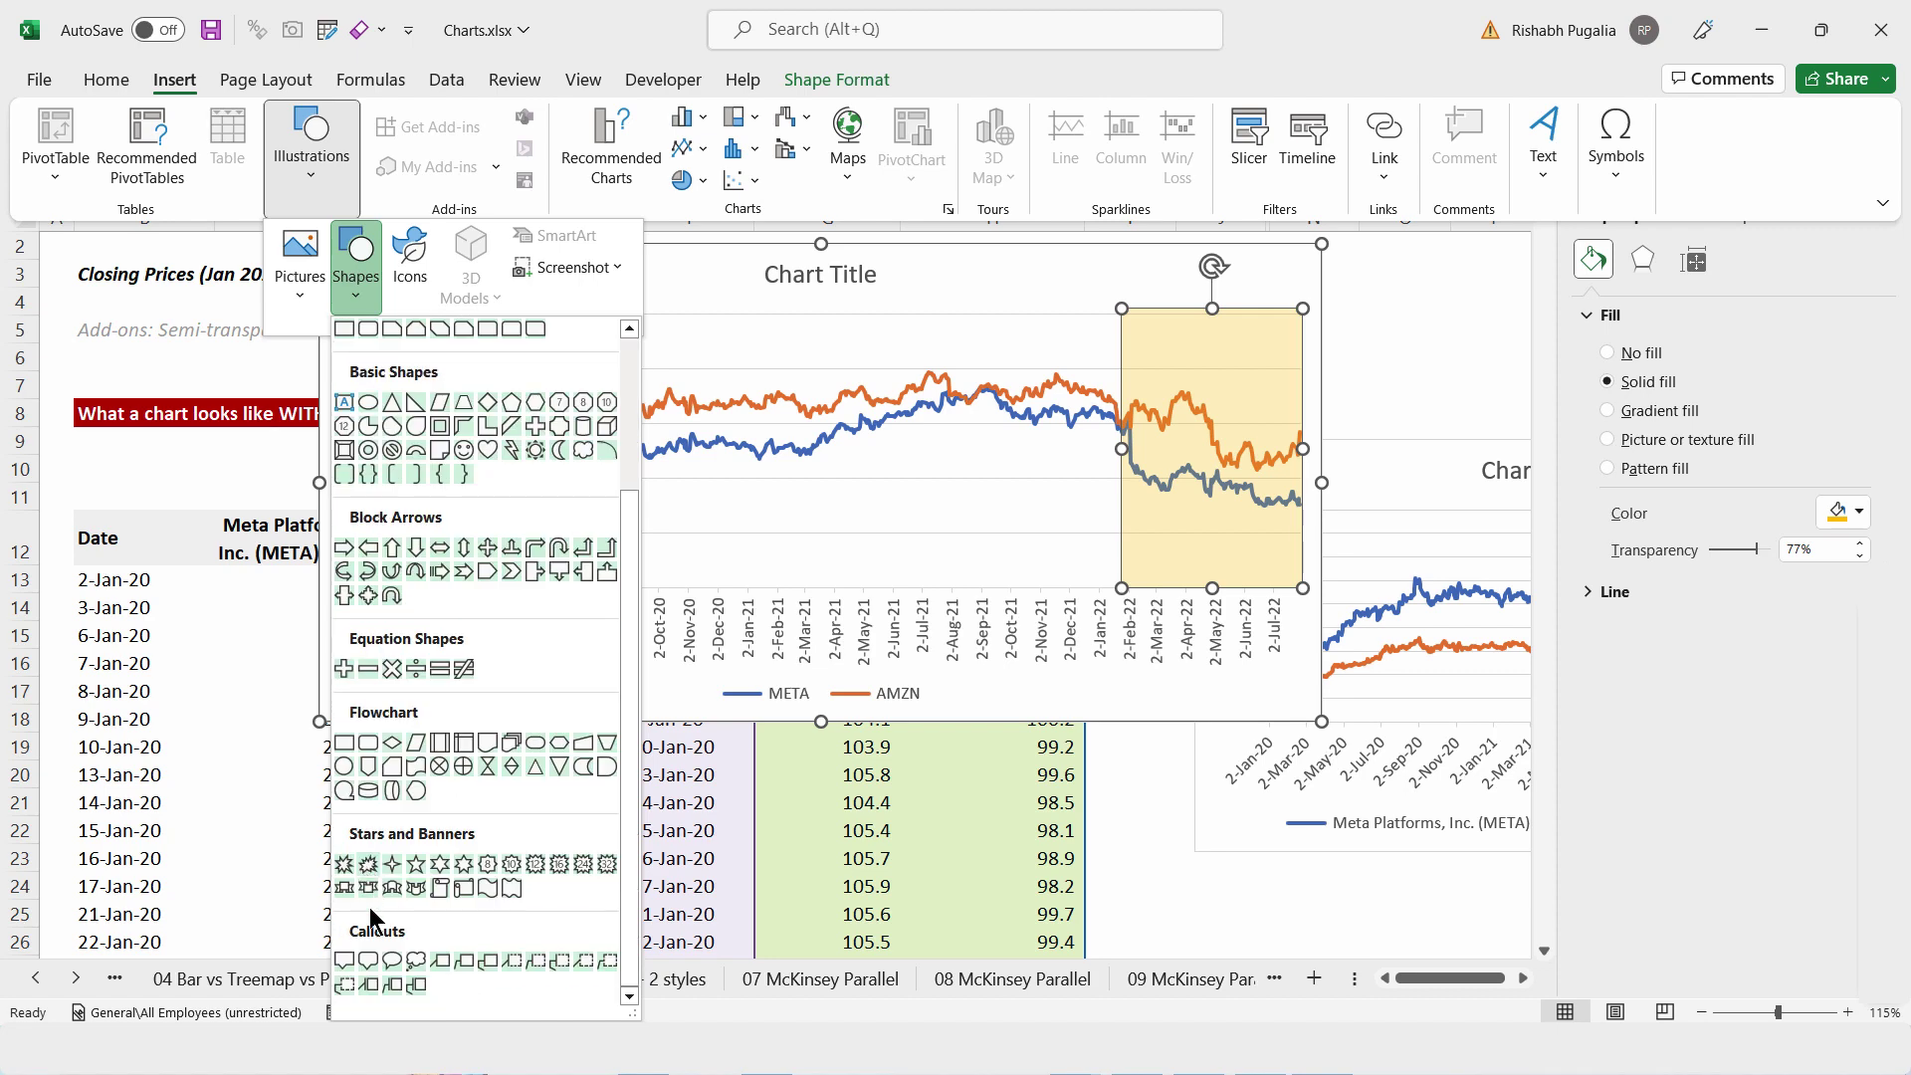
left_click(345, 962)
left_click_drag(1005, 457, 1136, 533)
left_click(839, 80)
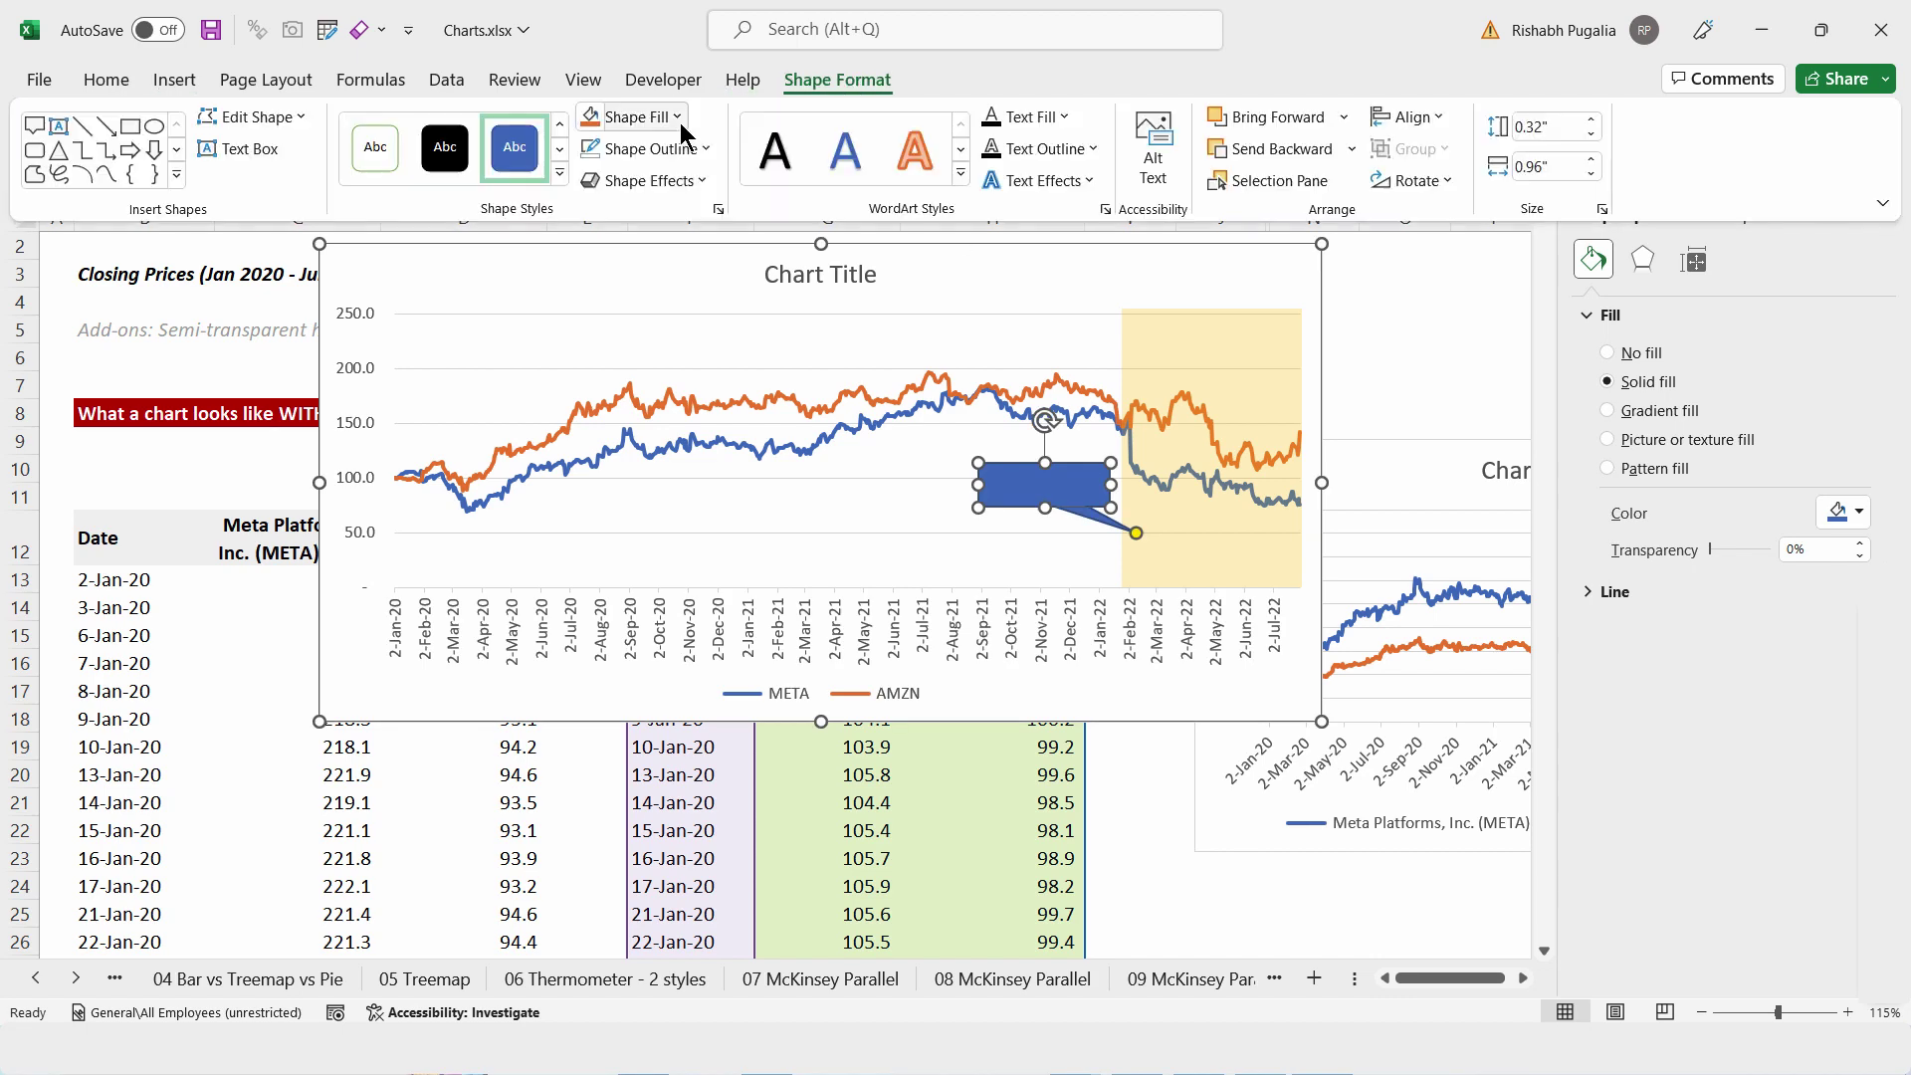
Fill the callout orange and remove its outline.
left_click(657, 117)
left_click(628, 387)
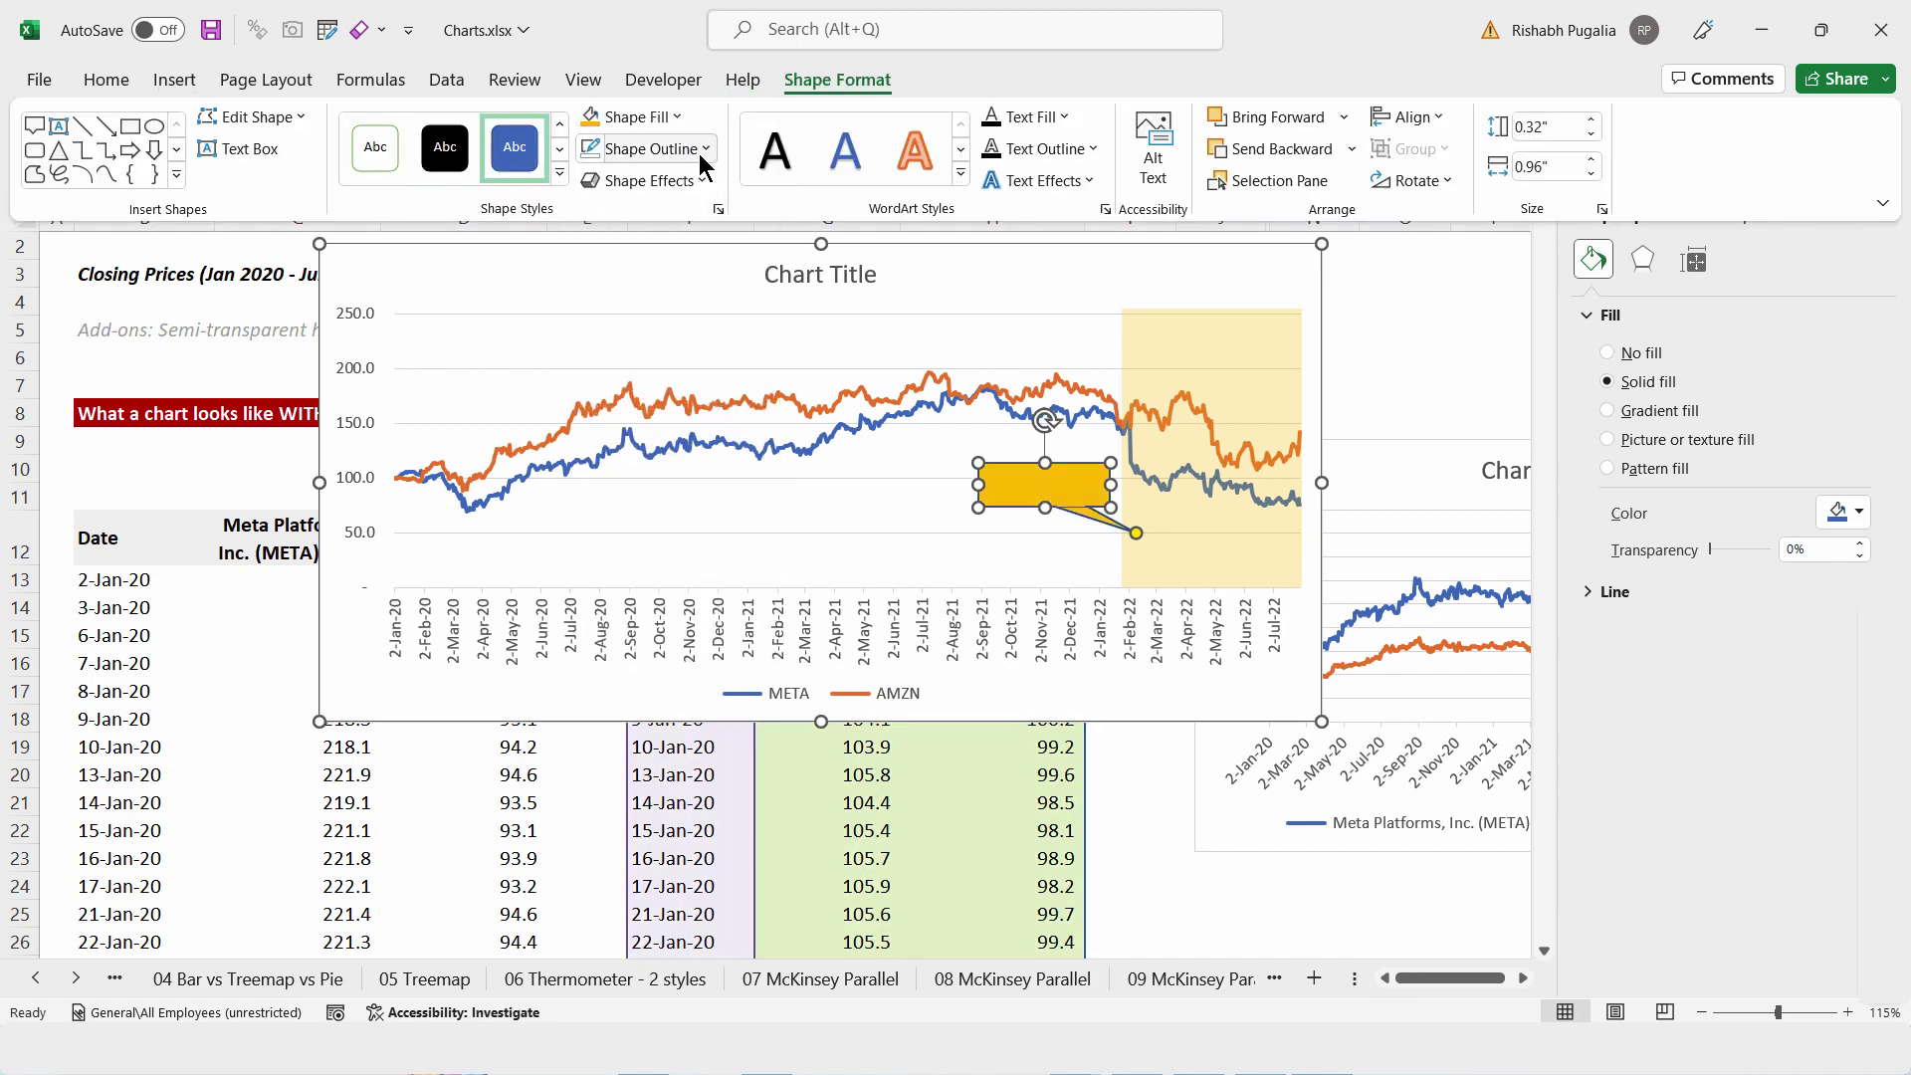
left_click(702, 149)
left_click(645, 528)
left_click(1442, 370)
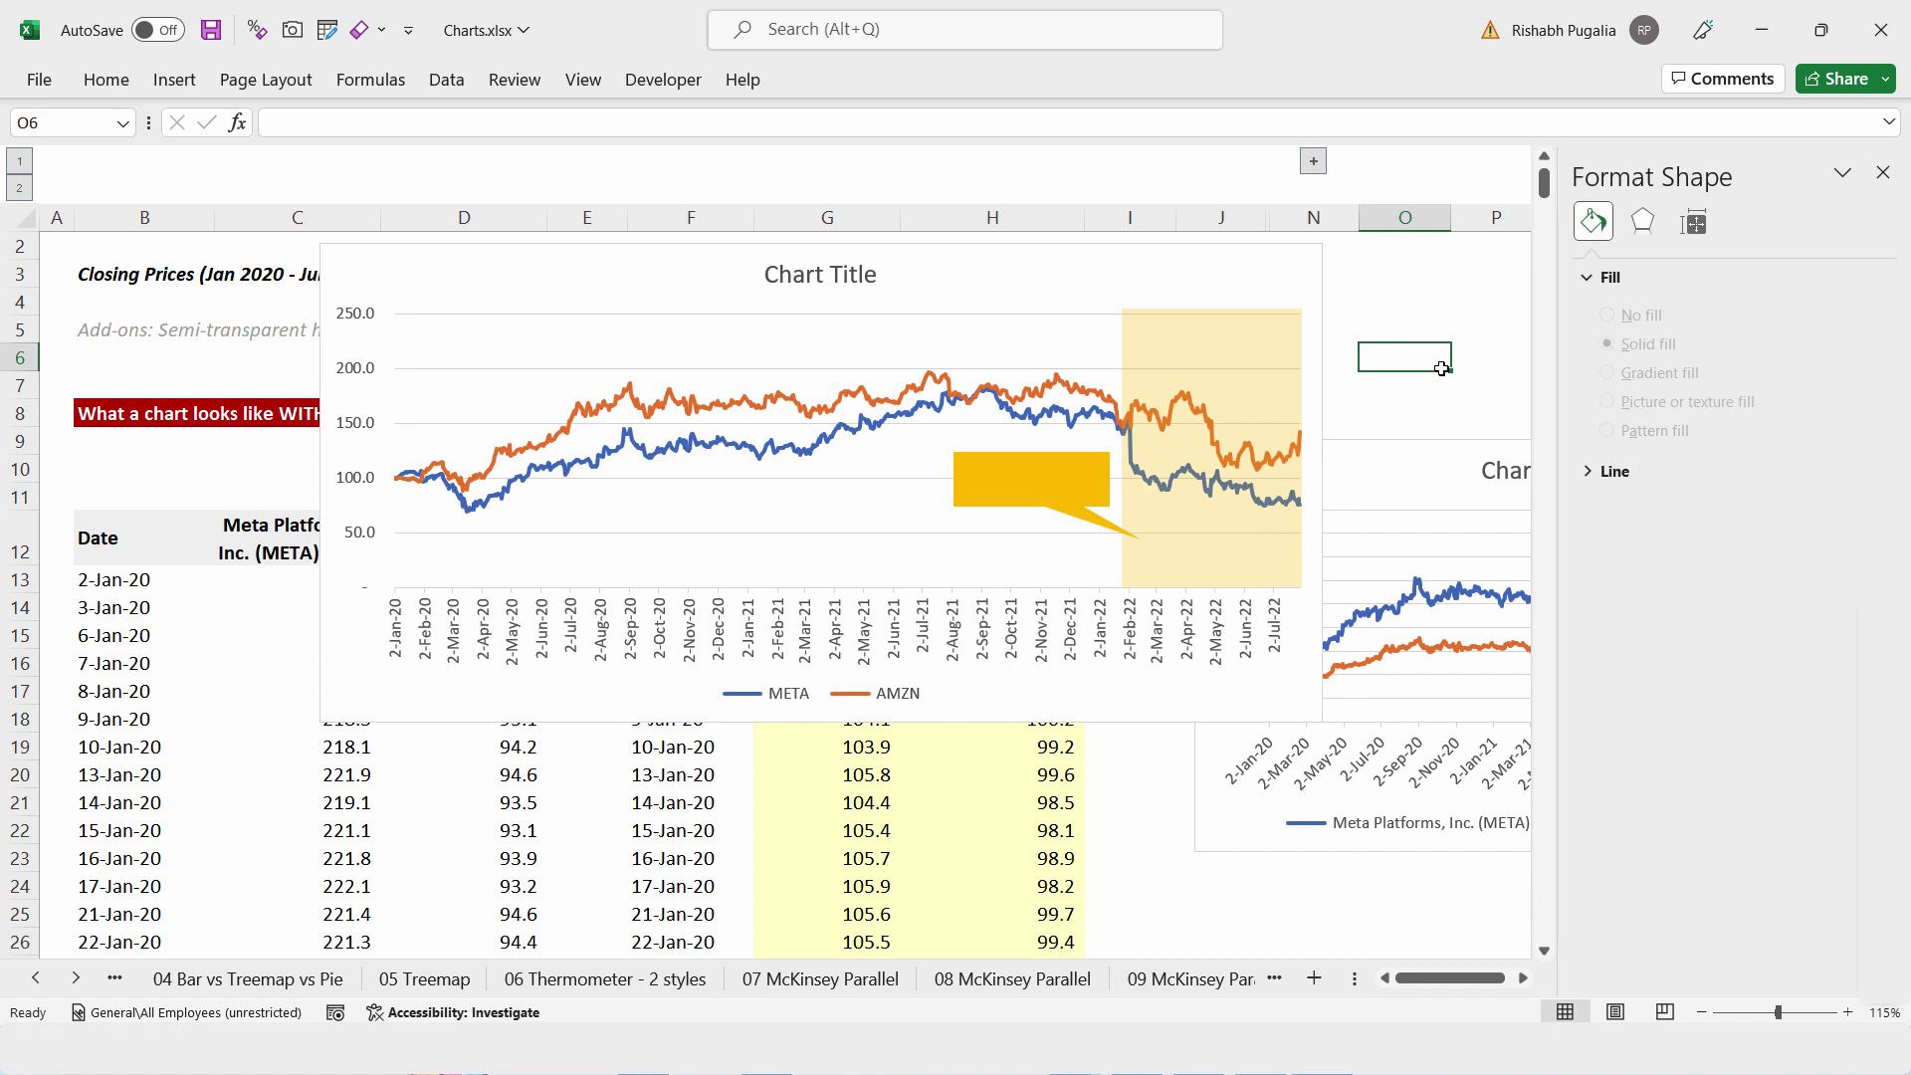